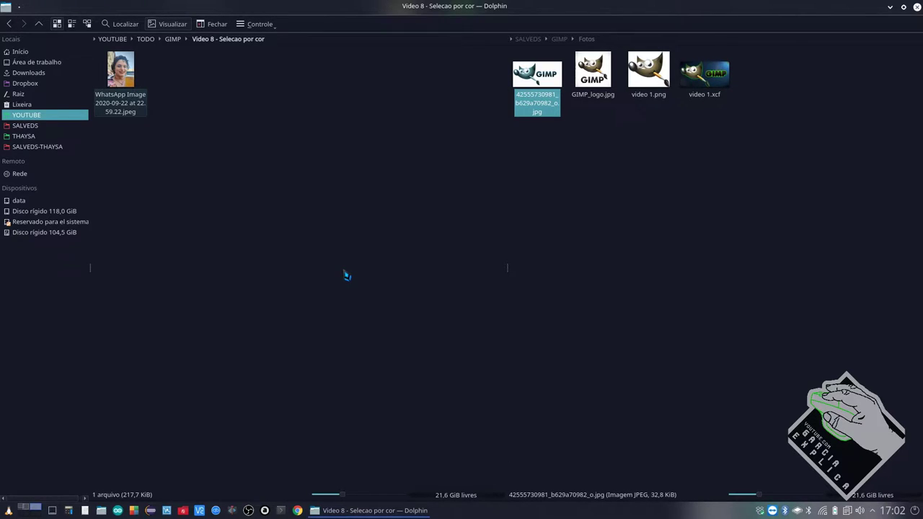
Step: Open the WhatsApp selfie in GIMP via Open With > GNU Image Manipulation Program
drag(387, 205, 101, 85)
right_click(149, 122)
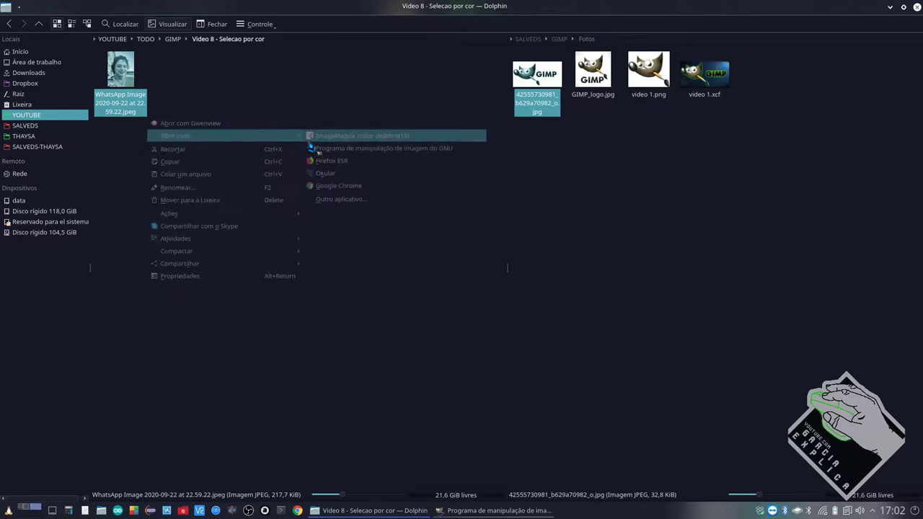
click(314, 137)
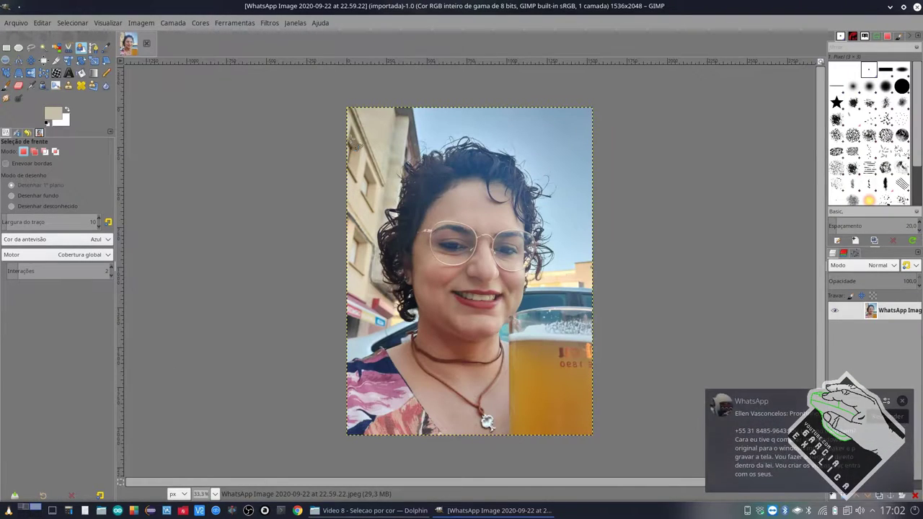
Step: Browse the GIMP folder and the Video 8 - Selecao por cor folder, then restore GIMP with the selfie
click(470, 512)
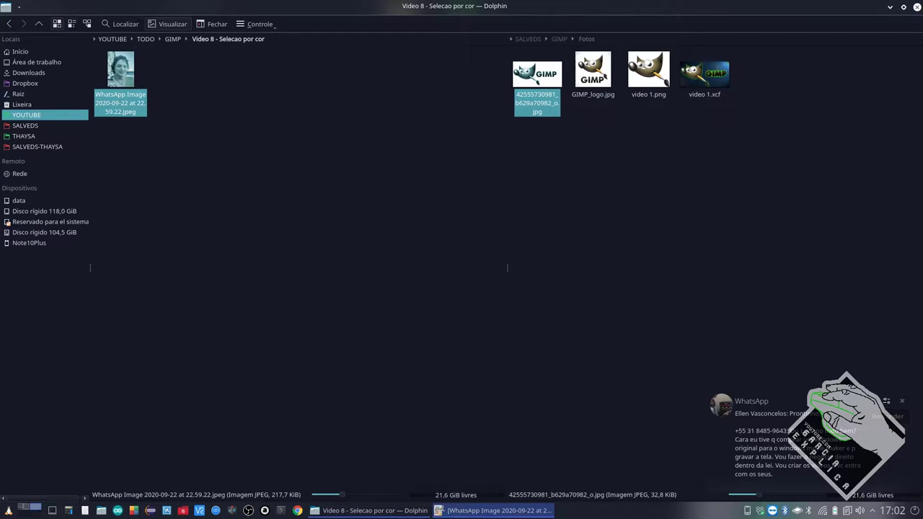
click(498, 511)
click(498, 511)
key(BackSpace)
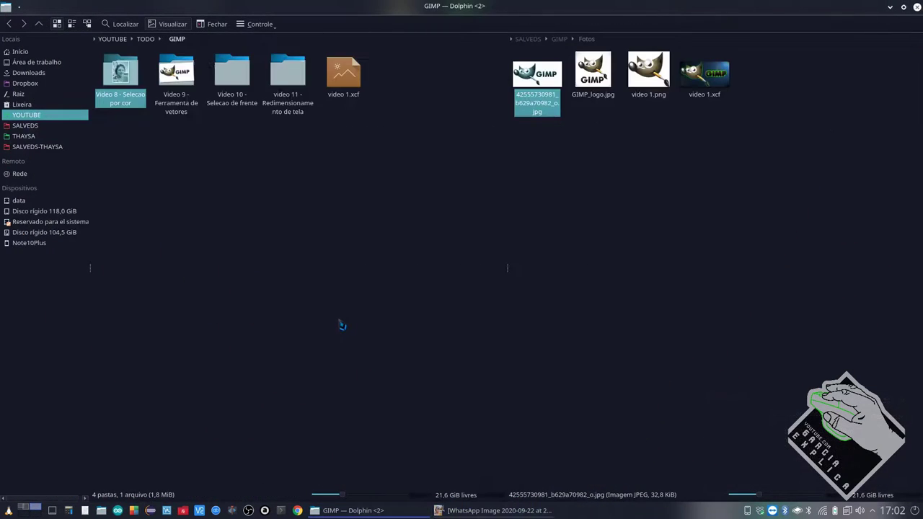
drag(326, 177, 124, 87)
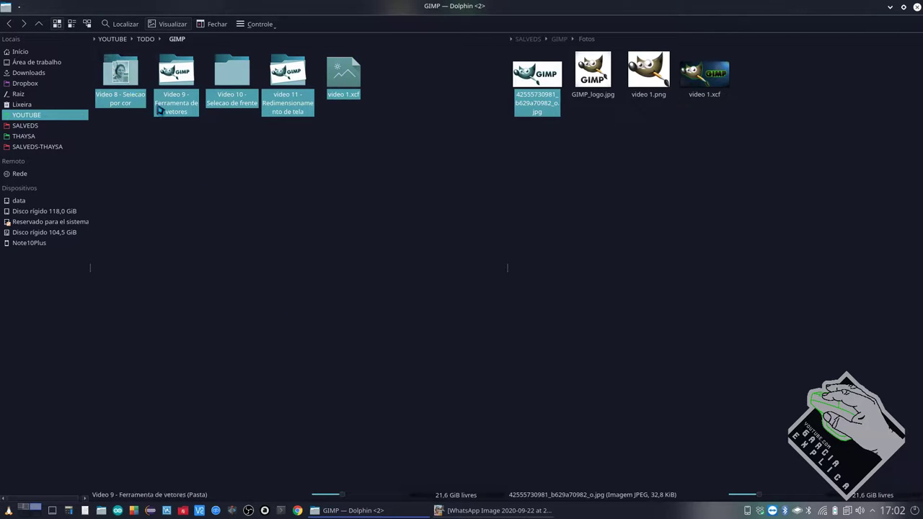
click(120, 72)
click(494, 511)
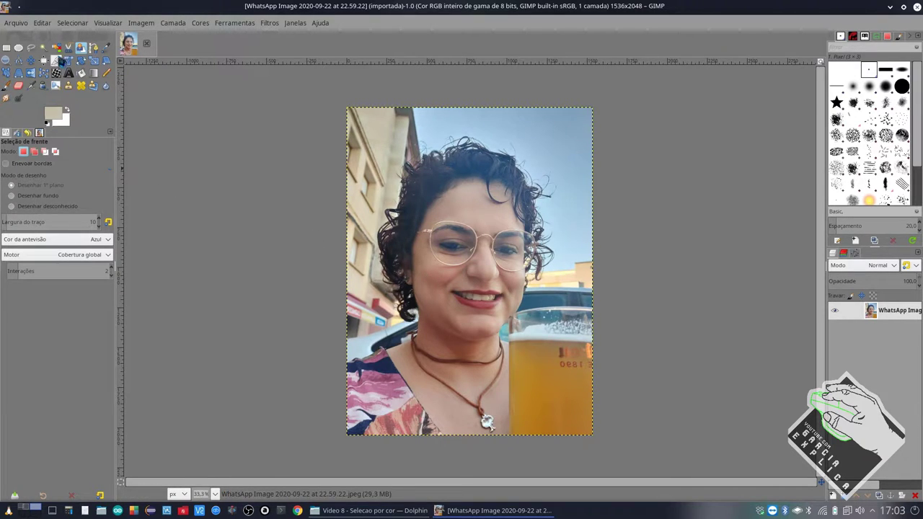
Step: Fuzzy-select the sky around the hair and the left building's top edge and wall
click(56, 49)
click(44, 48)
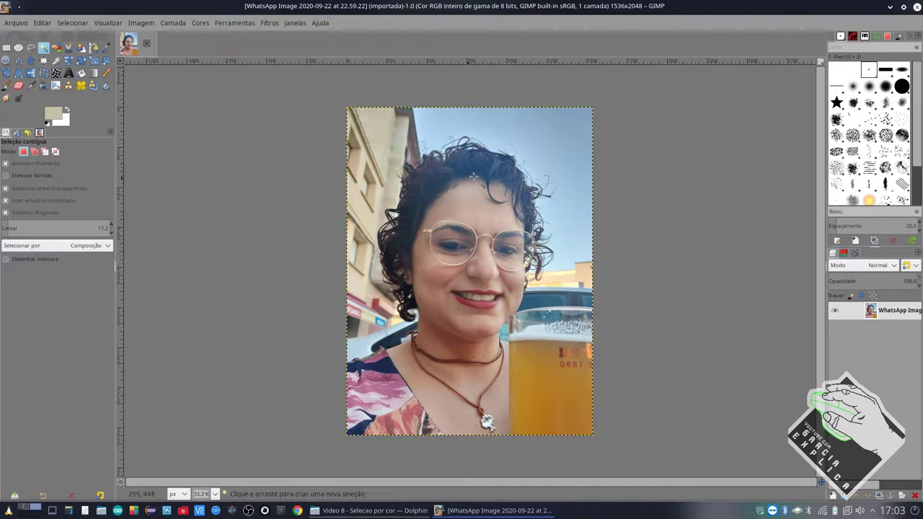
click(539, 144)
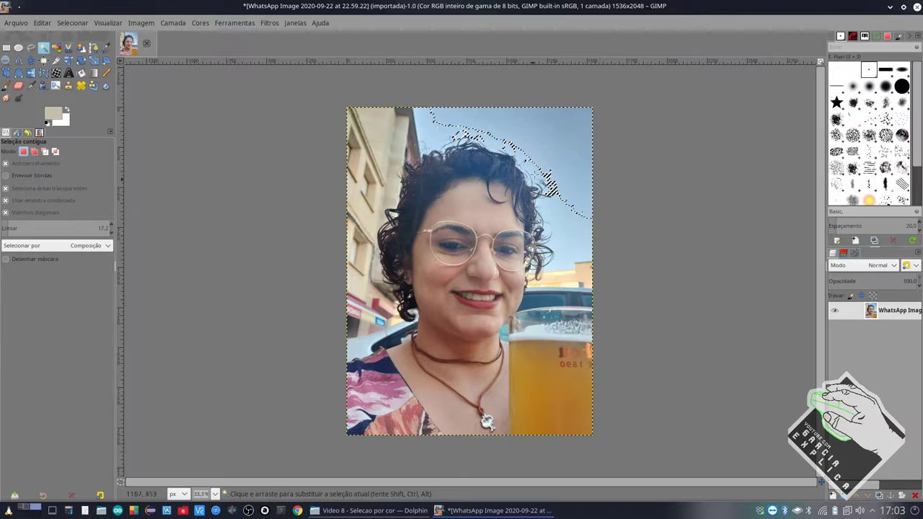
click(544, 233)
click(551, 254)
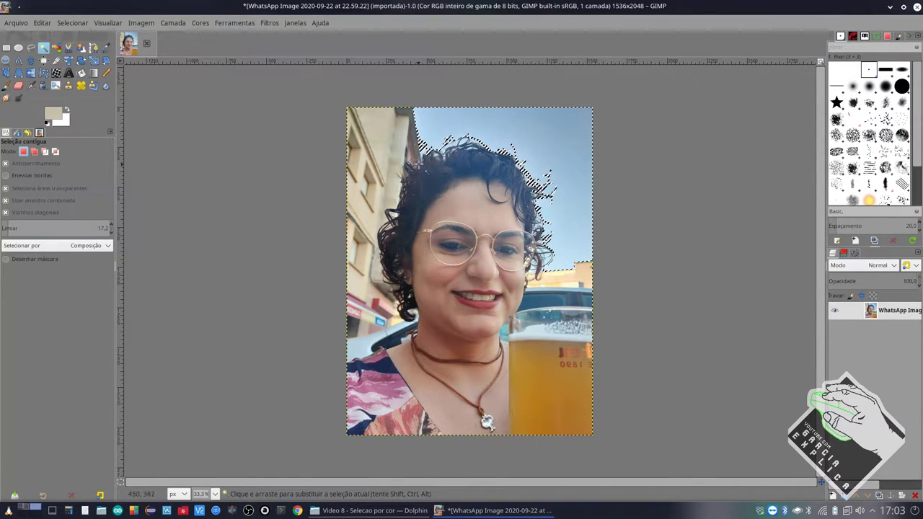
shift+click(404, 157)
shift+click(401, 280)
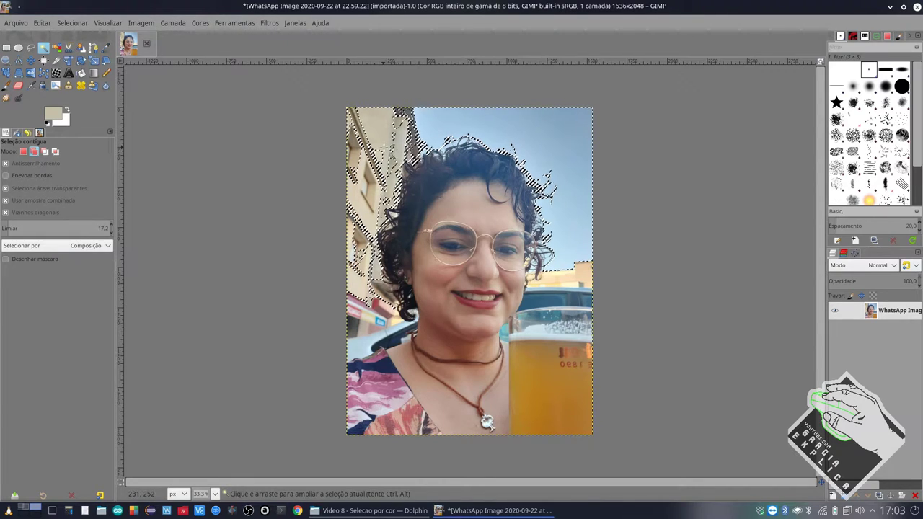
Step: Preview the GIMP logo JPEG in the file manager's viewer, then return to the selfie
click(372, 511)
click(552, 86)
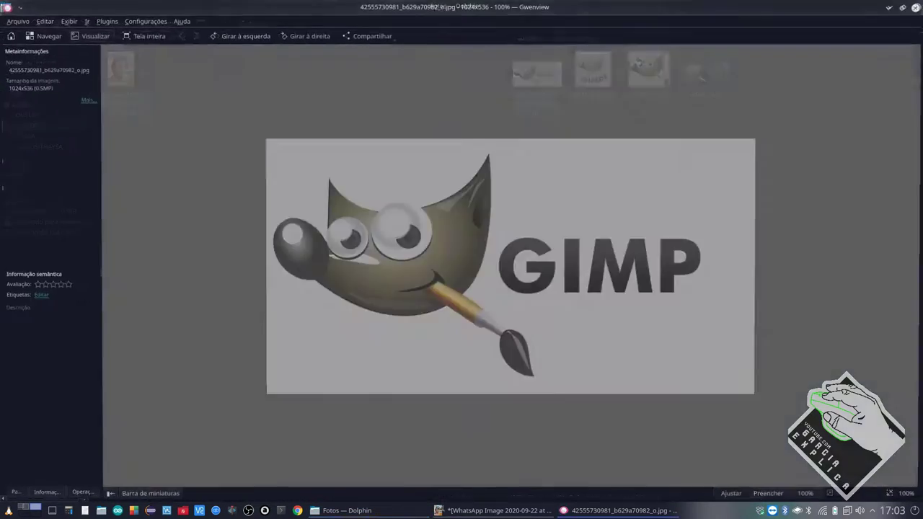
key(ctrl+q)
key(alt+Tab)
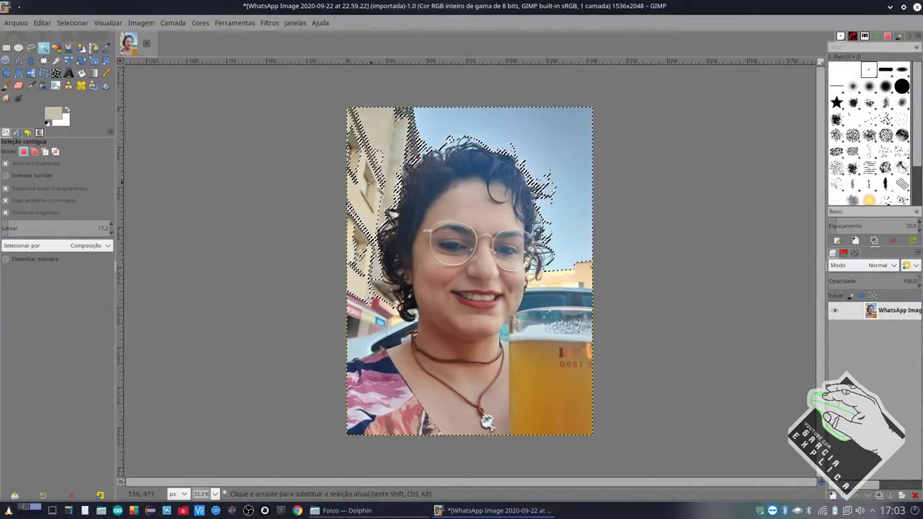
Step: Add more of the left building, the white car and the car roof beside the glass
shift+click(371, 165)
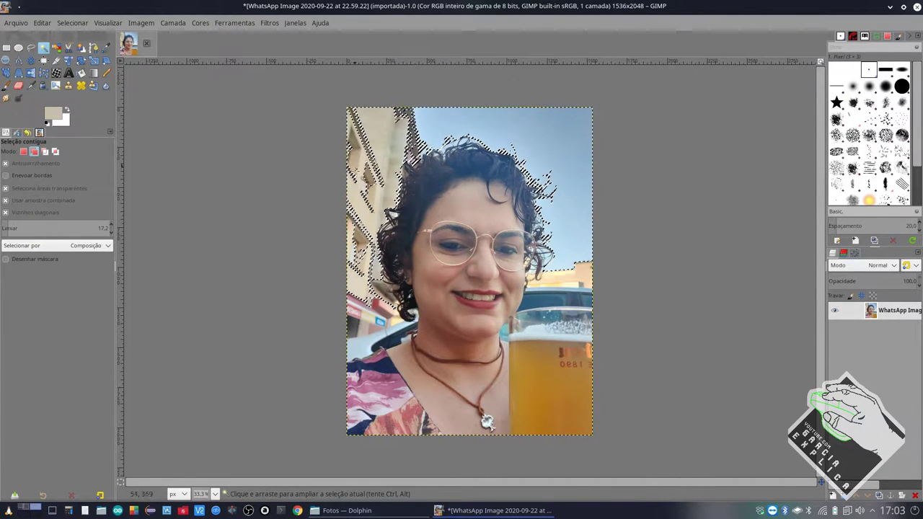
drag(357, 266, 362, 285)
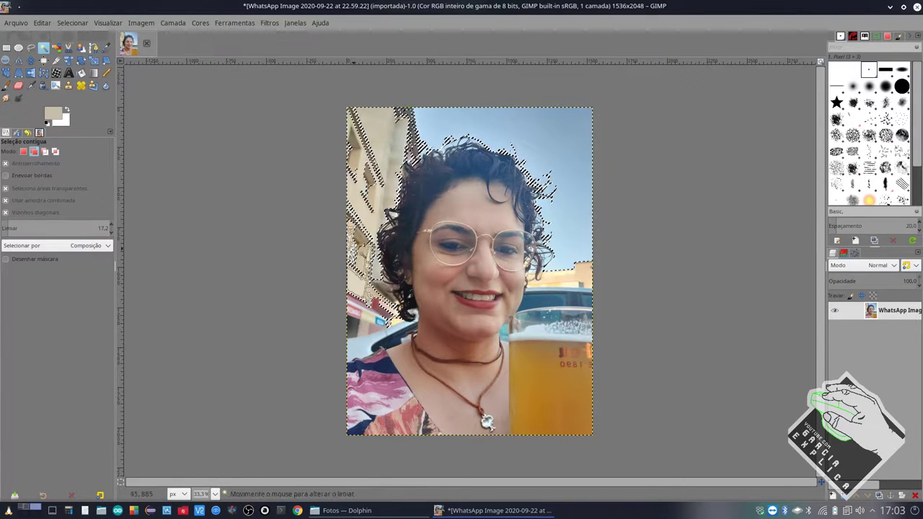
mouse_move(367, 335)
mouse_down()
mouse_move(370, 348)
mouse_move(398, 328)
mouse_up()
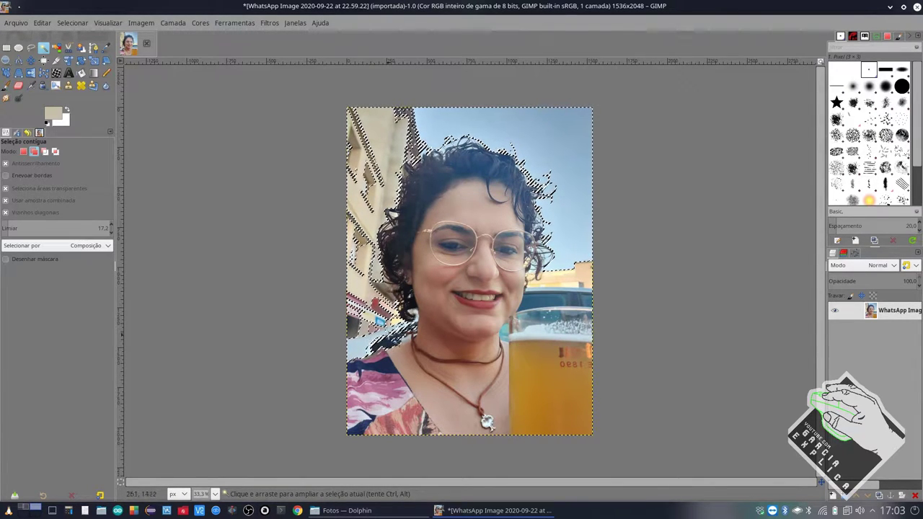
mouse_move(531, 298)
mouse_down()
mouse_move(569, 295)
mouse_move(561, 291)
mouse_up()
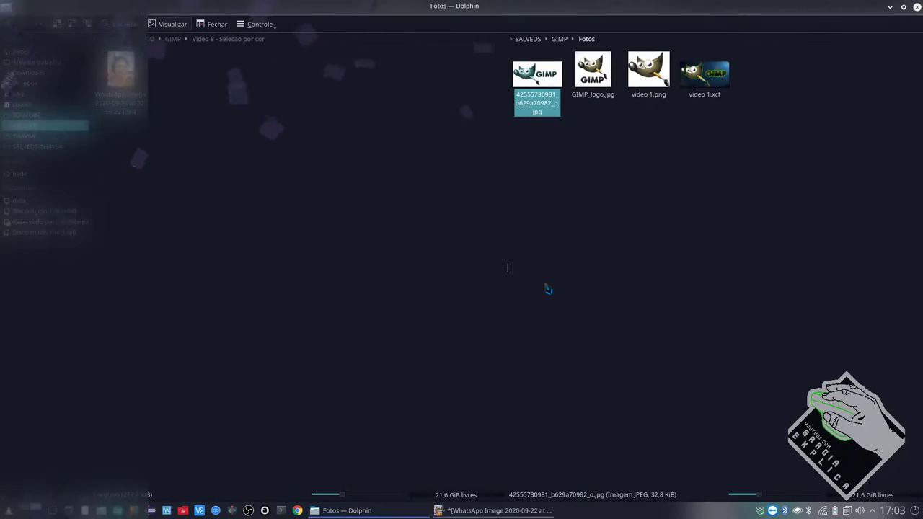
Step: Paste a new name onto the GIMP logo JPEG, undo the rename, and open it in GIMP
key(ctrl+v)
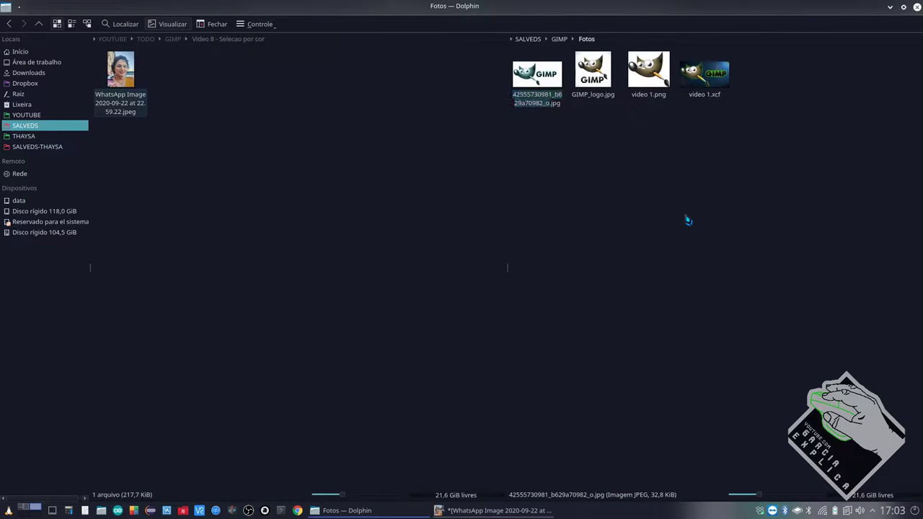
key(Return)
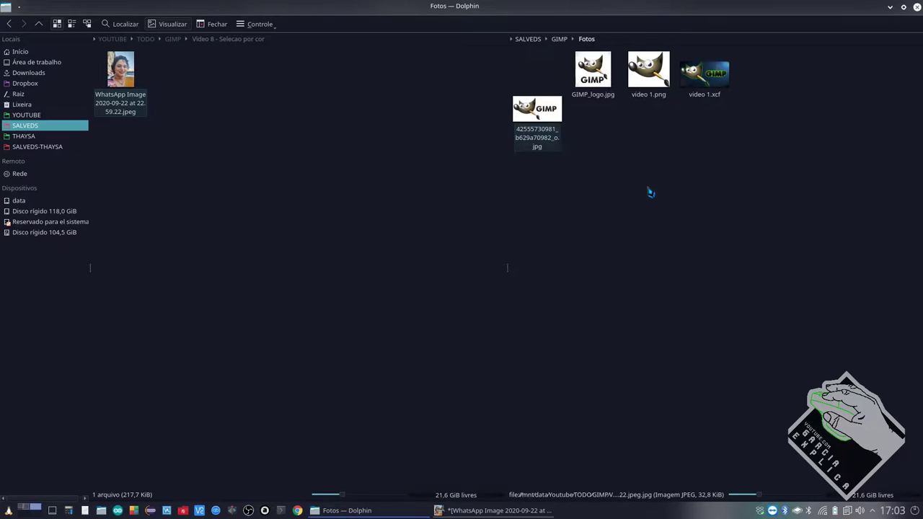
key(ctrl+z)
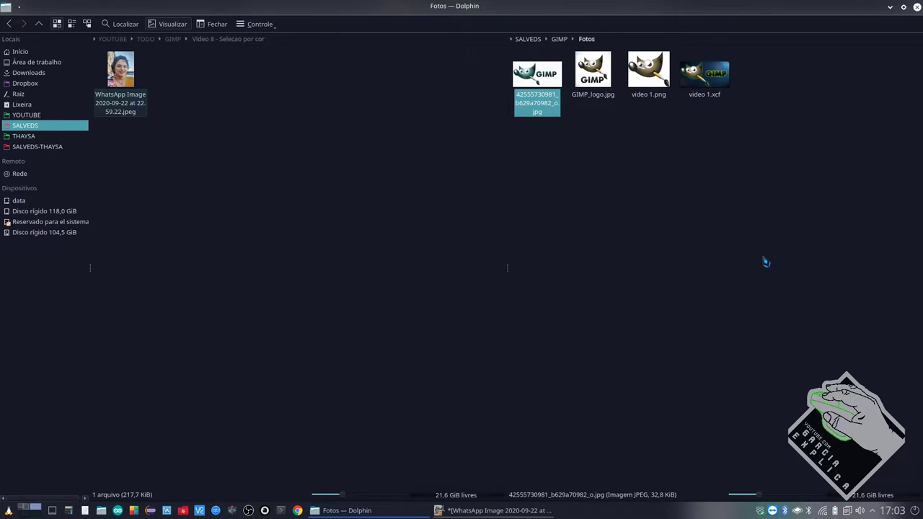
key(Menu)
key(Return)
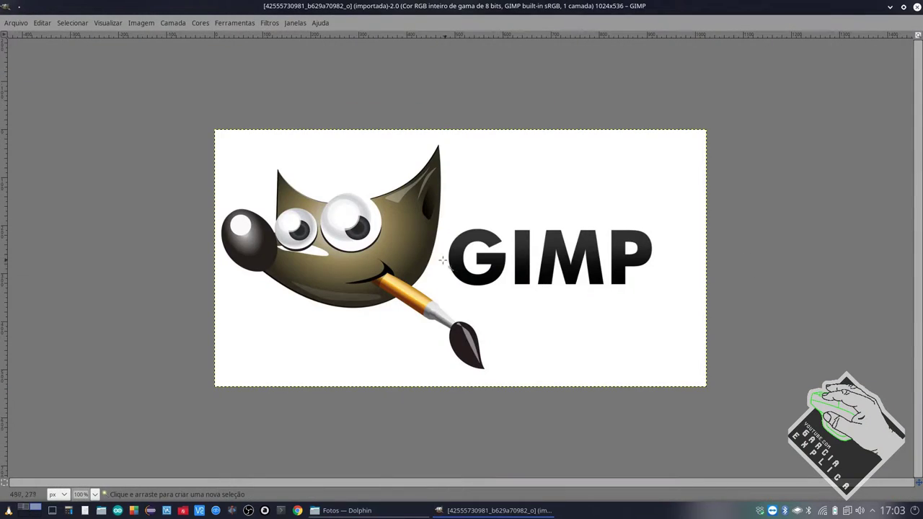
Step: Fuzzy-select the 1024x536 logo's white background and zoom in to inspect its edges
click(347, 194)
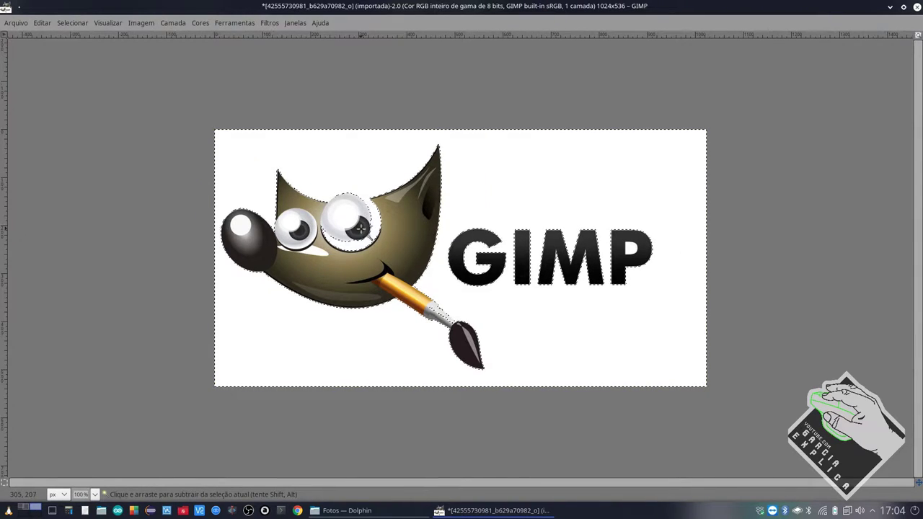
scroll(367, 224, up, 2)
scroll(367, 224, up, 2)
scroll(539, 274, up, 1)
scroll(681, 252, right, 5)
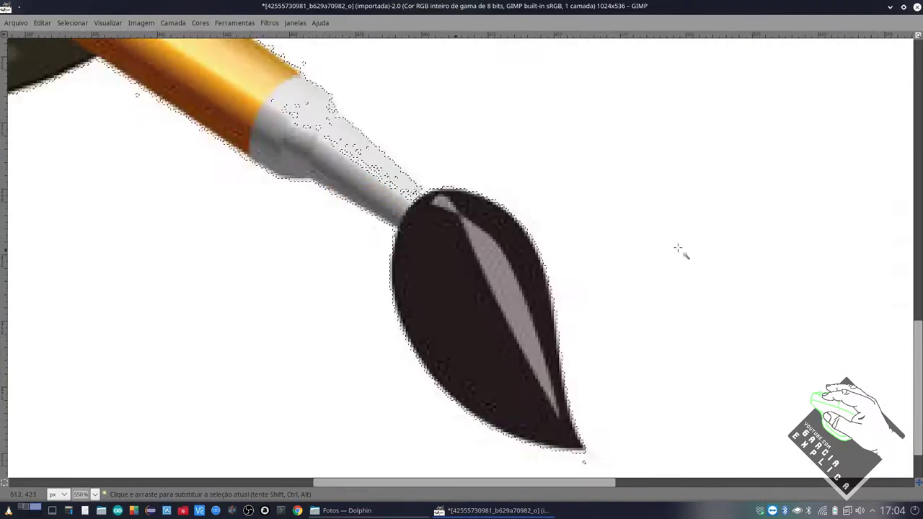
scroll(680, 252, right, 3)
scroll(278, 181, left, 5)
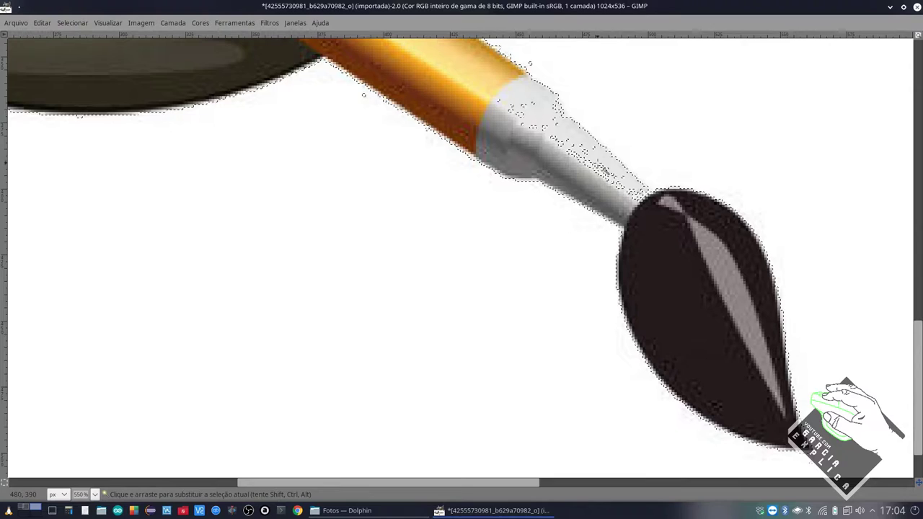
scroll(433, 145, up, 1)
scroll(316, 170, up, 2)
scroll(315, 171, up, 3)
scroll(315, 170, left, 2)
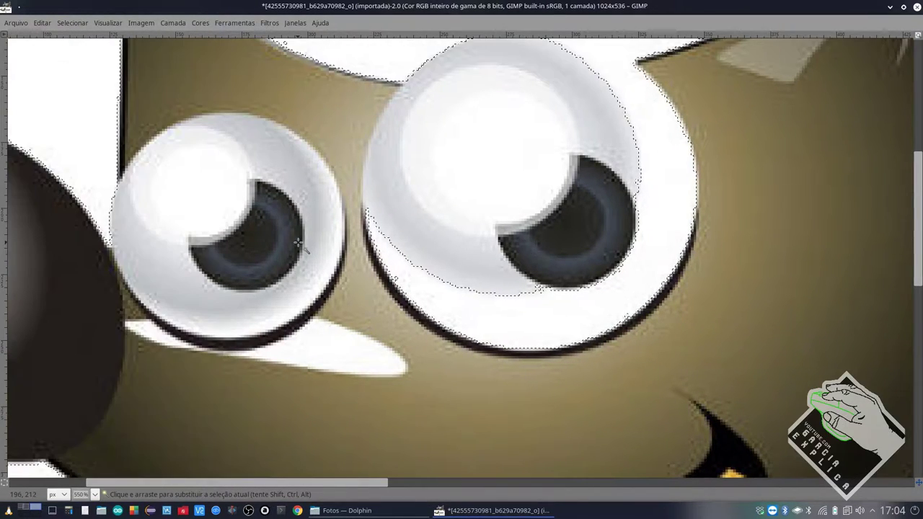
scroll(297, 244, left, 3)
scroll(297, 244, up, 2)
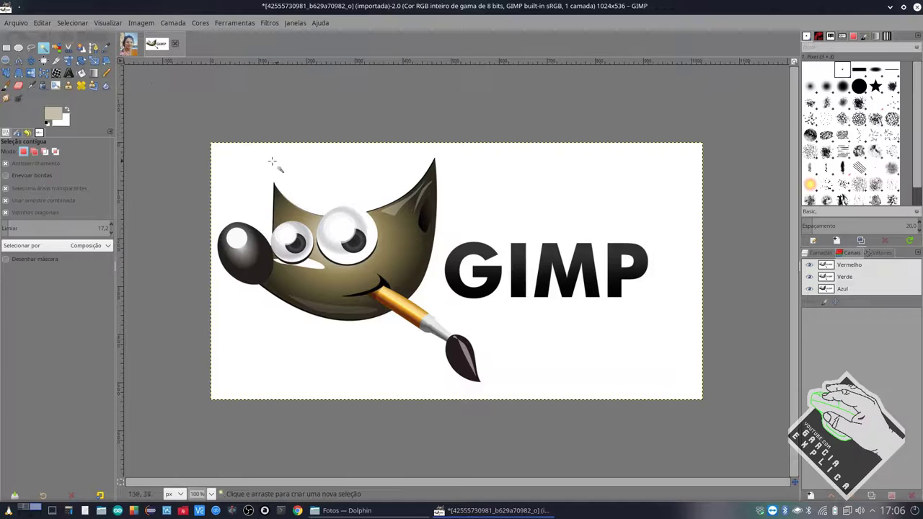
Step: Select all white areas of the logo by colour and zoom in to inspect them
click(56, 48)
click(353, 184)
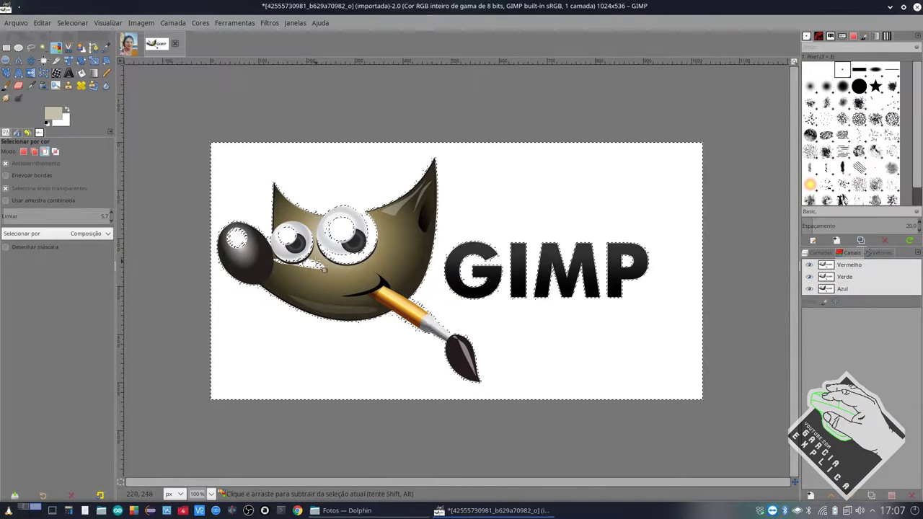
ctrl+scroll(354, 243, up, 1)
ctrl+scroll(261, 285, up, 3)
ctrl+scroll(261, 285, up, 2)
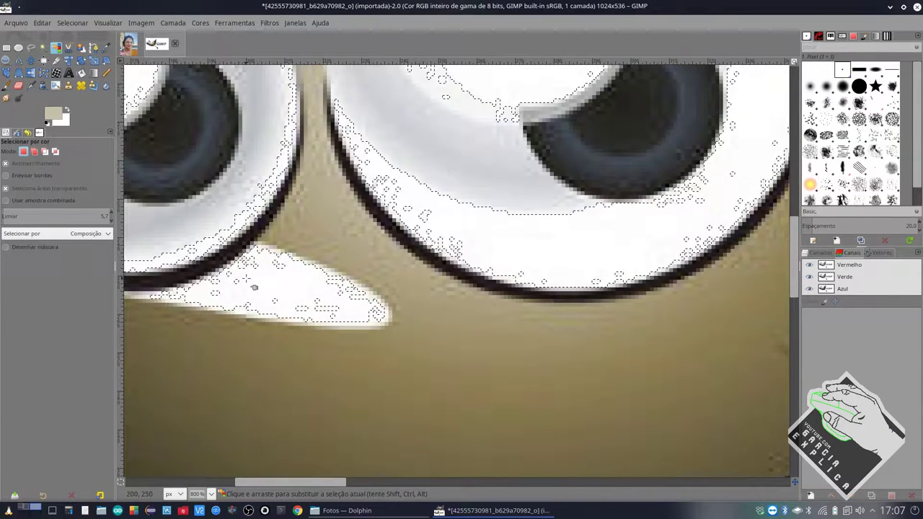
scroll(244, 275, left, 5)
scroll(595, 209, up, 3)
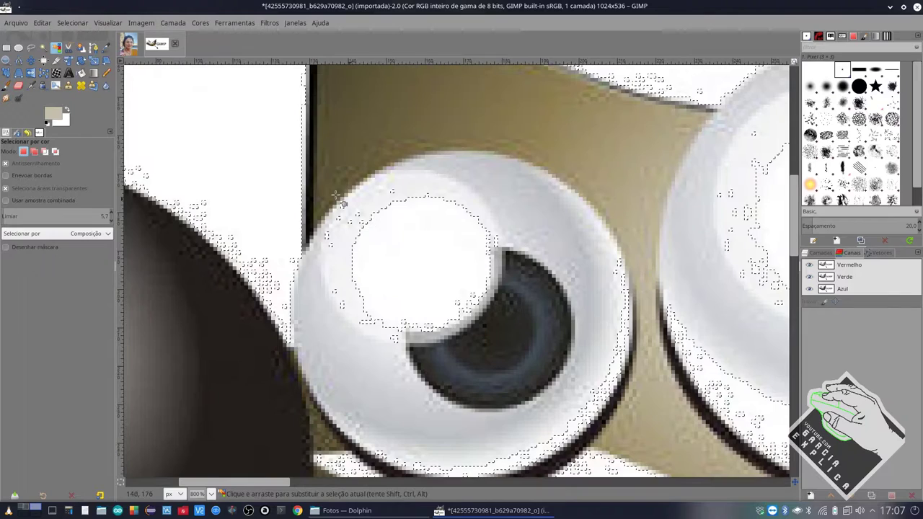
scroll(596, 206, right, 5)
Step: Reselect the logo's white background by colour at threshold 57, then switch to the selfie
scroll(597, 191, down, 6)
scroll(597, 190, down, 6)
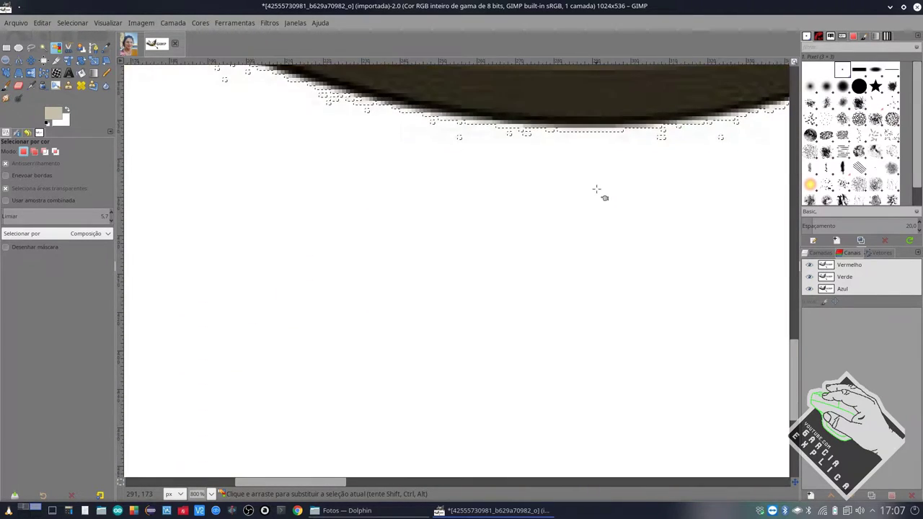
scroll(597, 191, down, 3)
scroll(597, 191, right, 8)
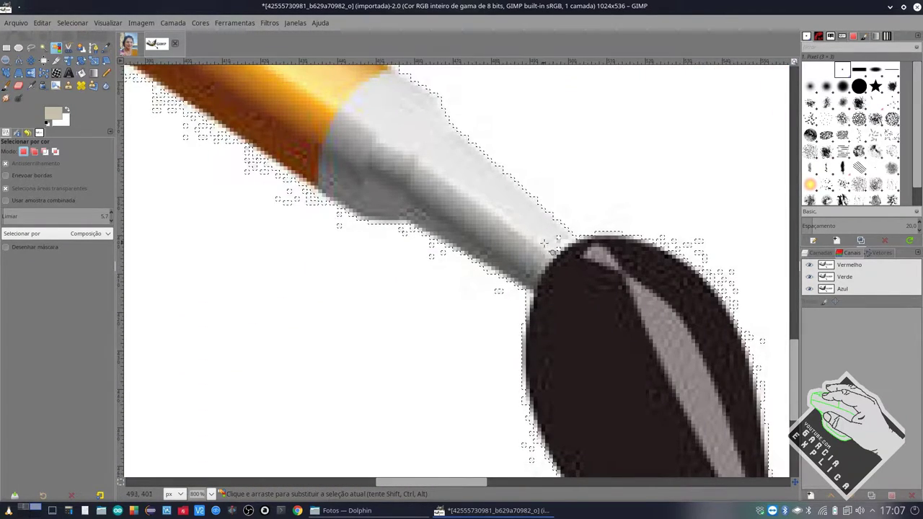
scroll(544, 243, down, 3)
scroll(475, 209, down, 2)
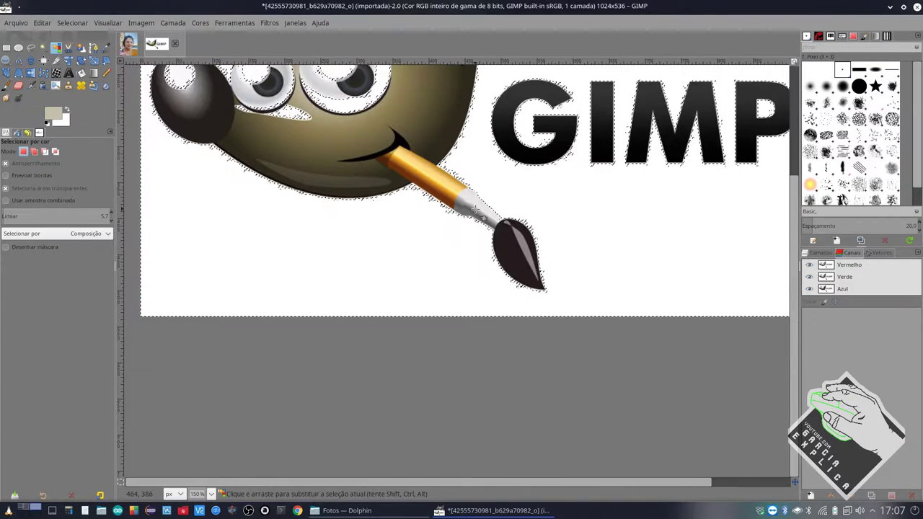
scroll(454, 215, up, 3)
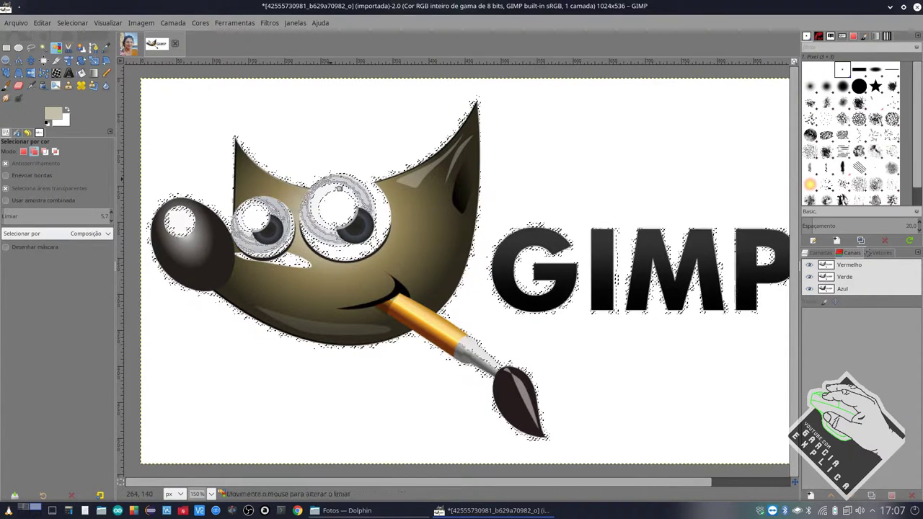
click(352, 149)
key(ctrl+Tab)
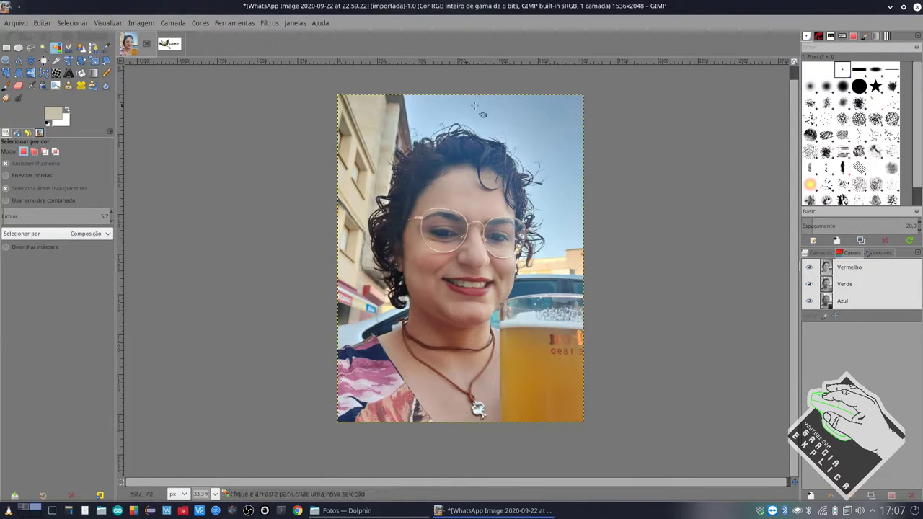
Step: Build a colour selection of the blue sky around the hair, adding upper-right and lower patches
click(576, 137)
shift+click(548, 154)
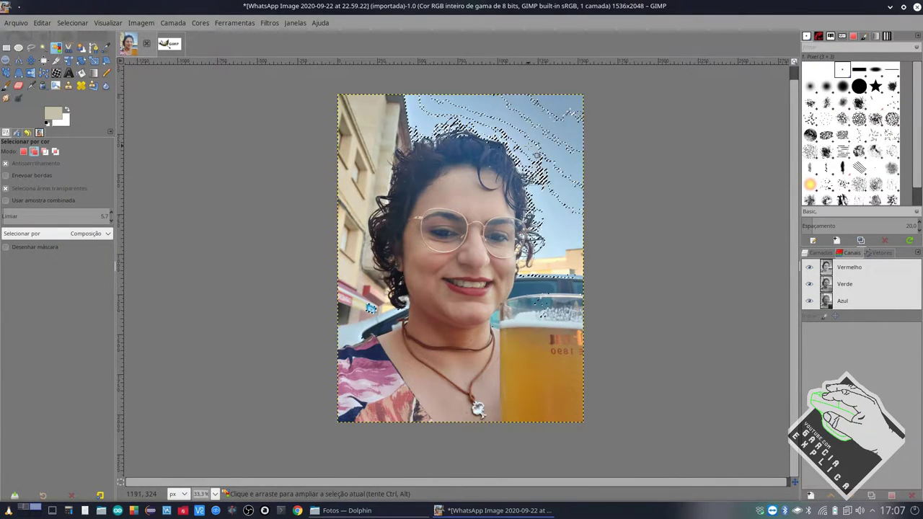
shift+click(562, 133)
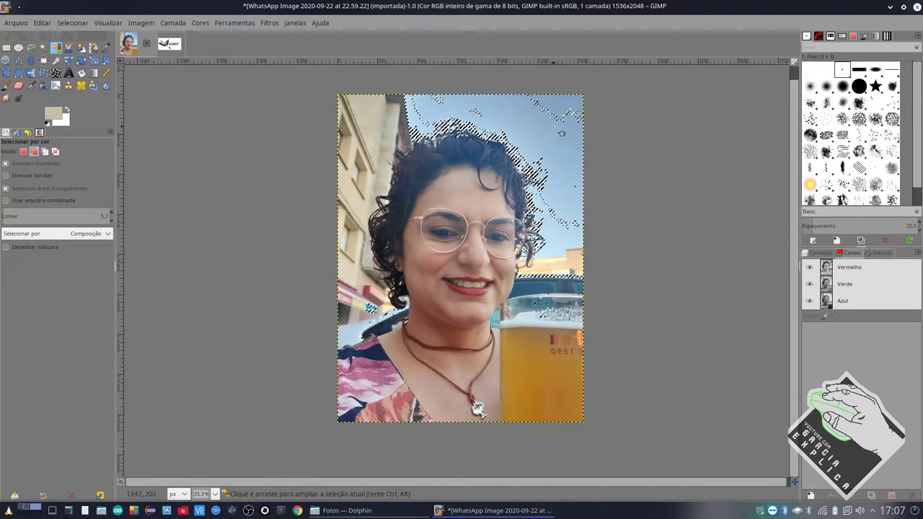
shift+click(460, 110)
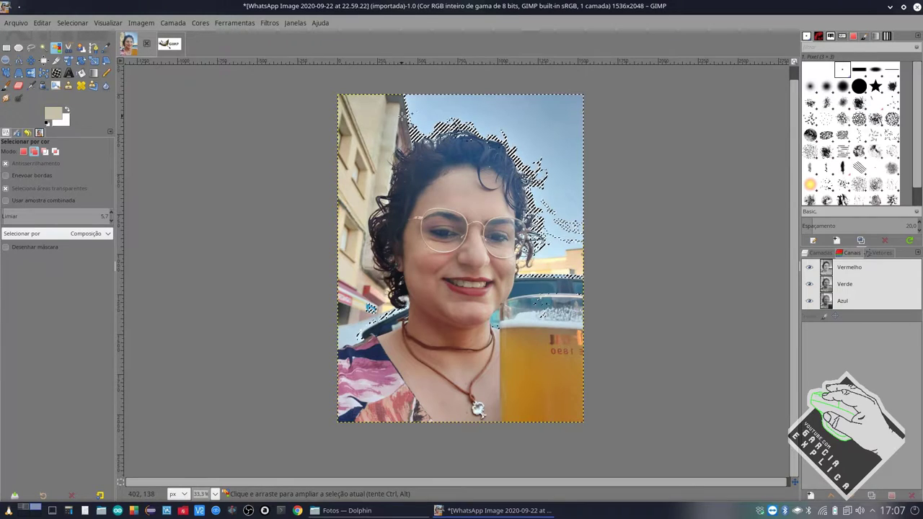
shift+click(364, 325)
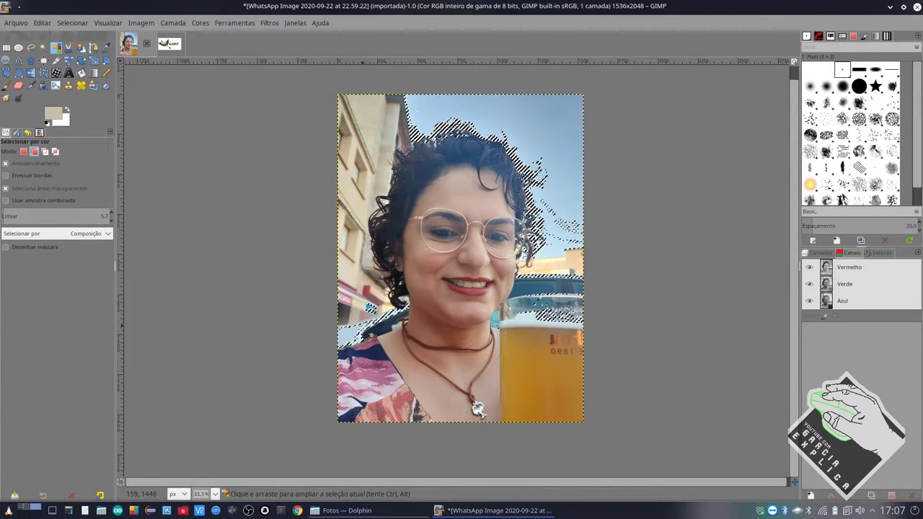
shift+click(379, 319)
Step: Try other colour samples, then replace the selection with the top-right sky colour
click(409, 119)
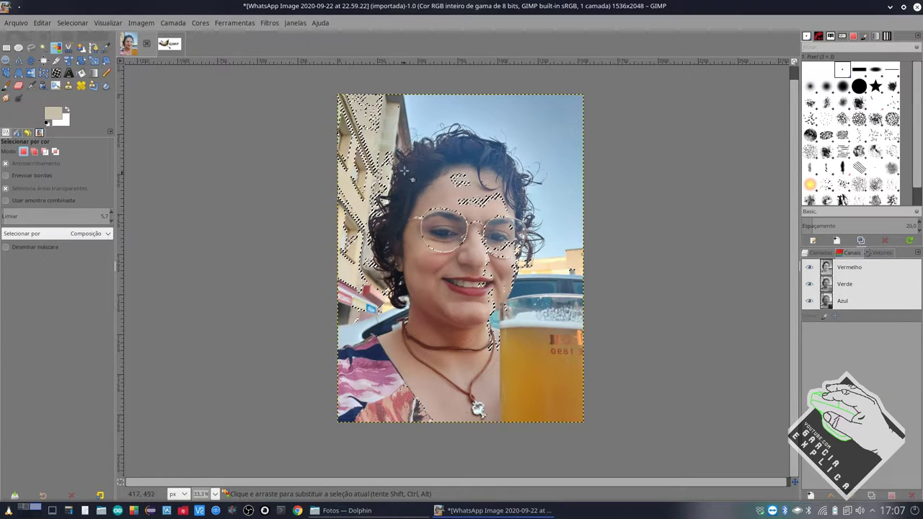
click(376, 155)
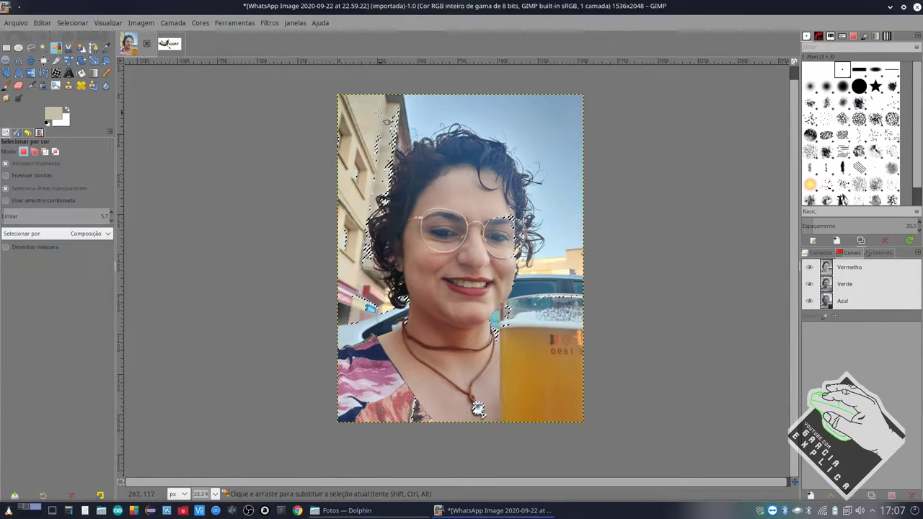
click(420, 178)
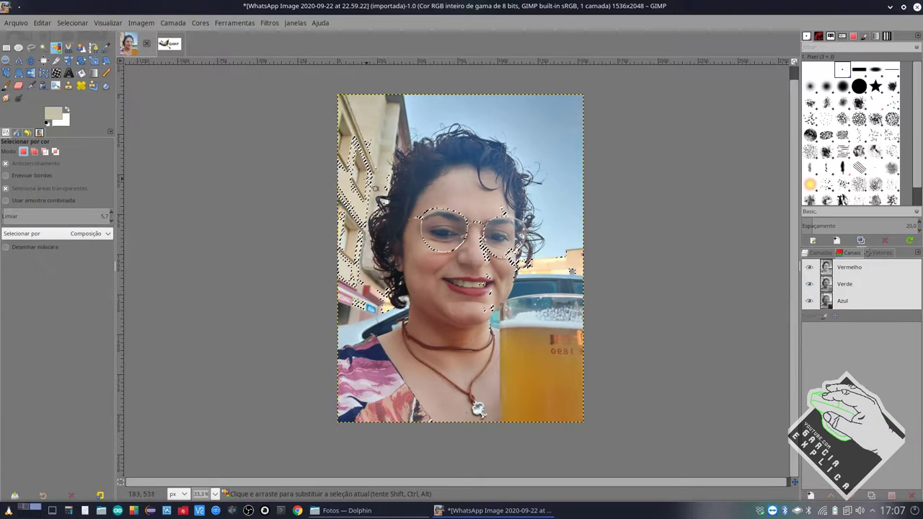
scroll(415, 166, up, 1)
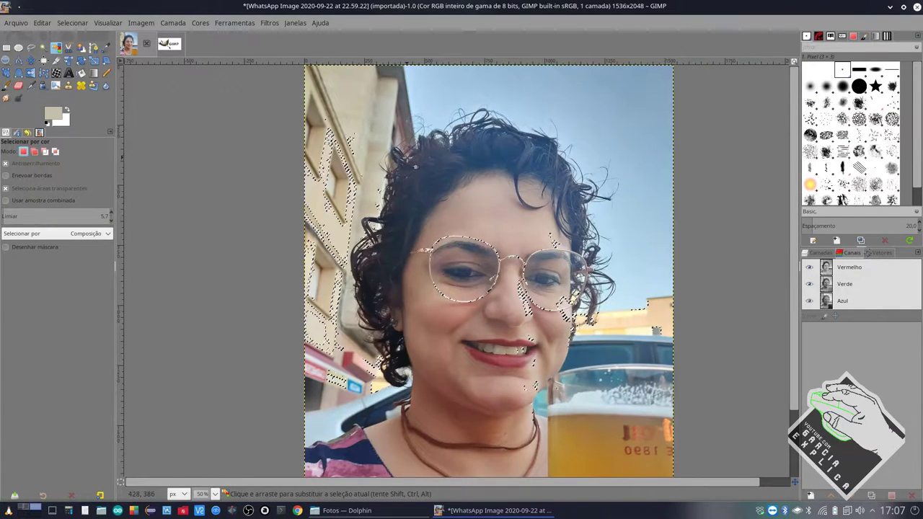
scroll(415, 166, down, 2)
scroll(415, 166, up, 2)
scroll(414, 166, down, 2)
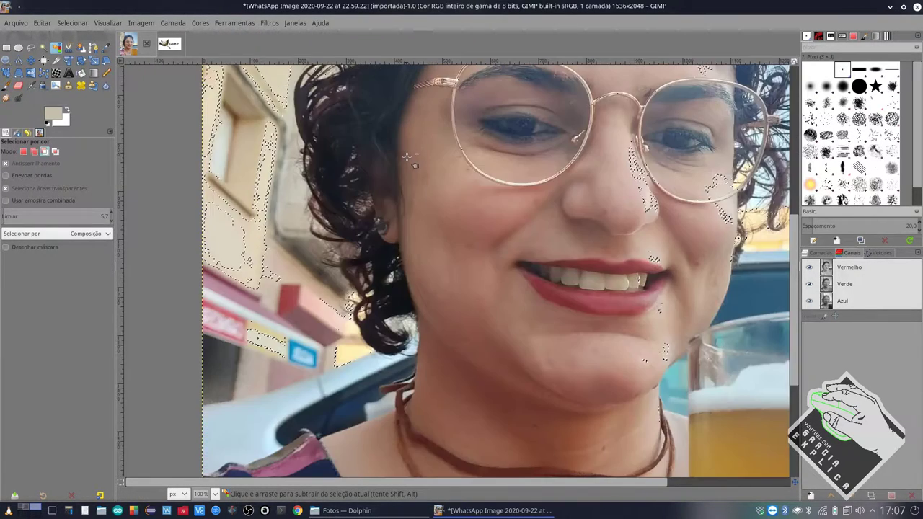
scroll(415, 166, down, 1)
scroll(407, 156, down, 1)
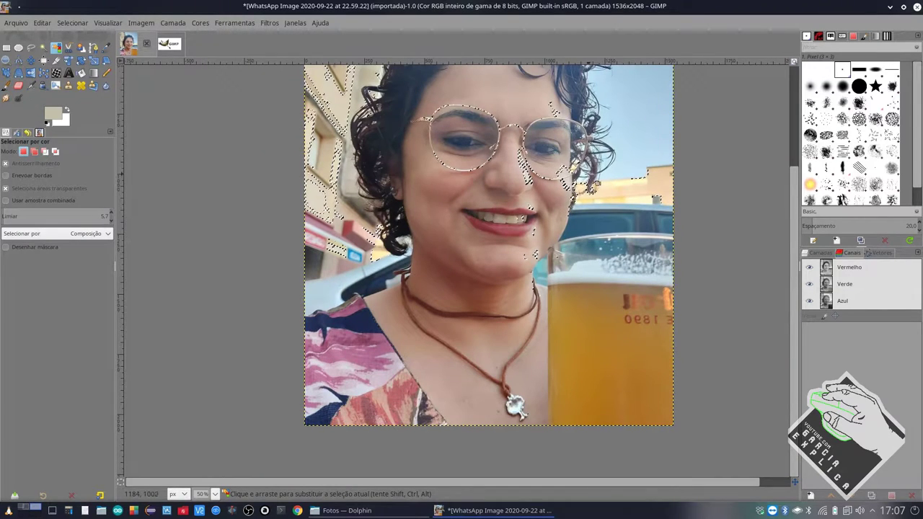
scroll(548, 180, up, 3)
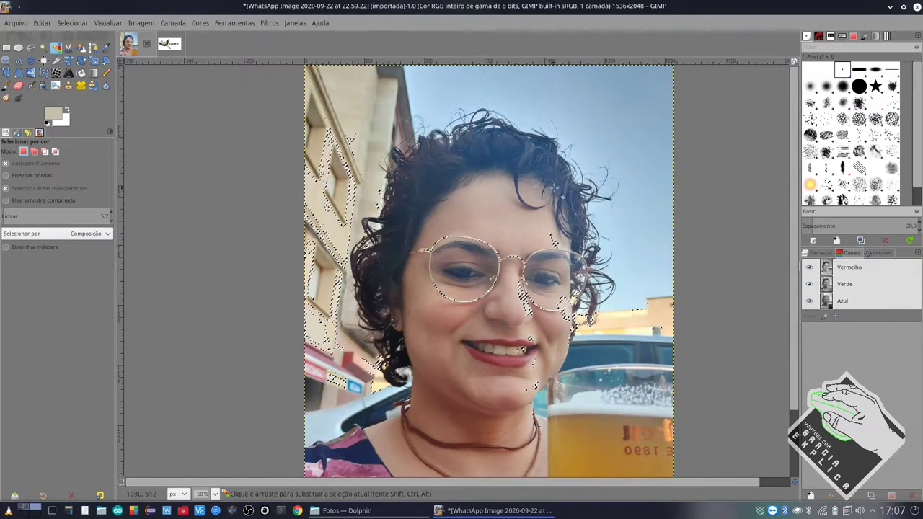
click(669, 71)
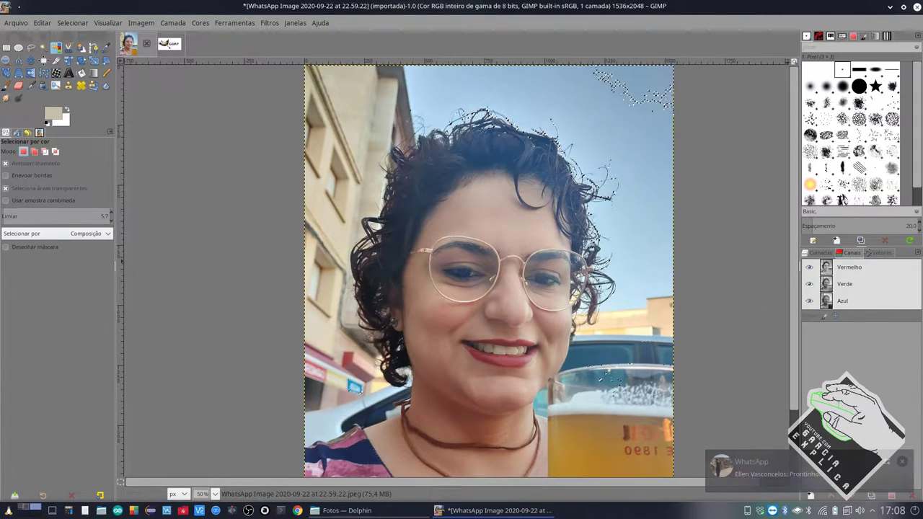
Step: Add an alpha channel to the photo layer, delete the selected top-right sky, and deselect
click(820, 253)
right_click(872, 315)
key(Escape)
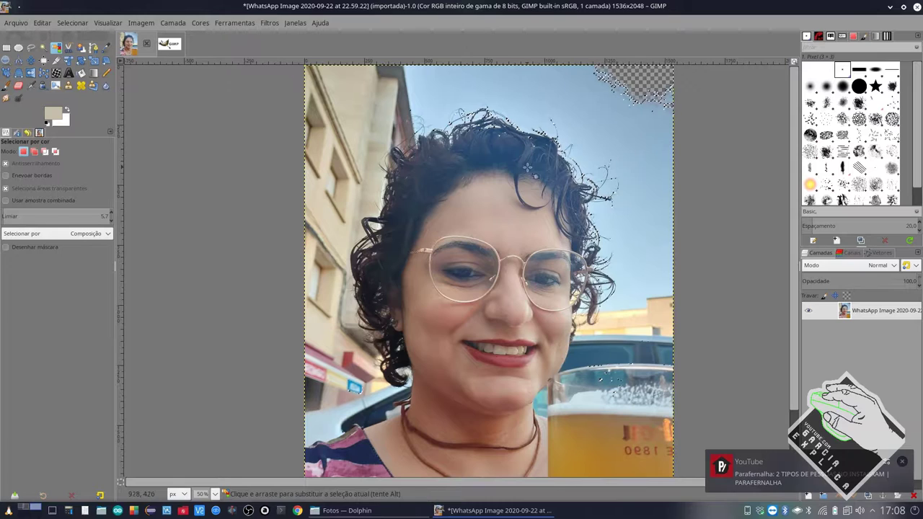
key(ctrl+shift+a)
Step: Zoom in and out to inspect the transparent patches around the hair strands
scroll(545, 146, up, 4)
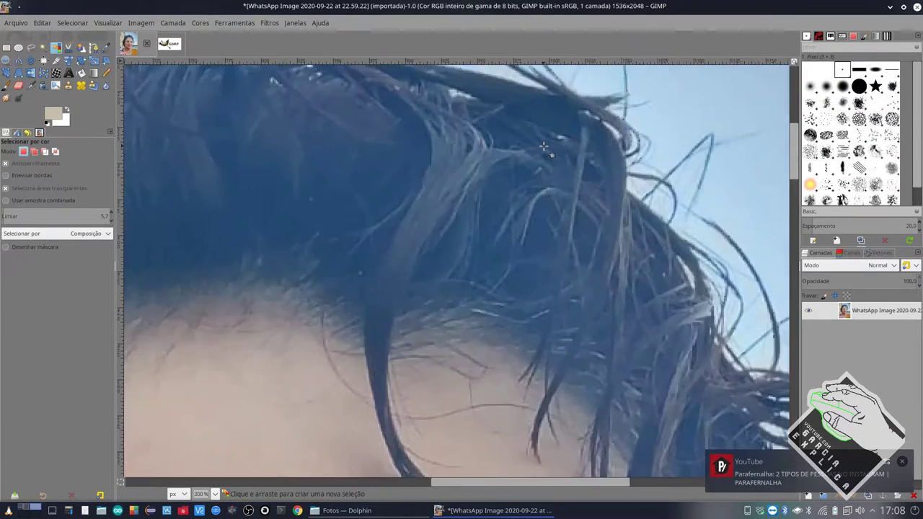
scroll(548, 150, up, 1)
scroll(555, 155, up, 1)
scroll(564, 161, up, 1)
scroll(564, 160, up, 4)
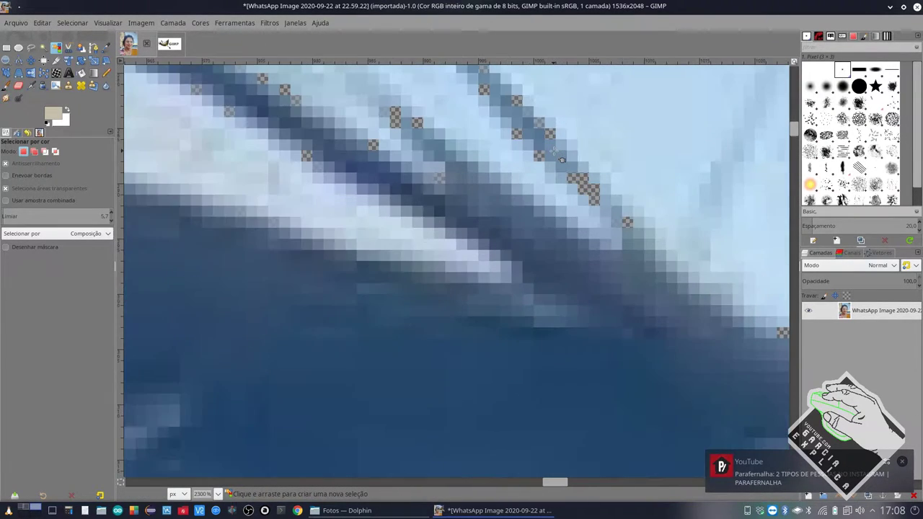
scroll(555, 152, down, 2)
scroll(555, 152, down, 1)
scroll(554, 152, down, 2)
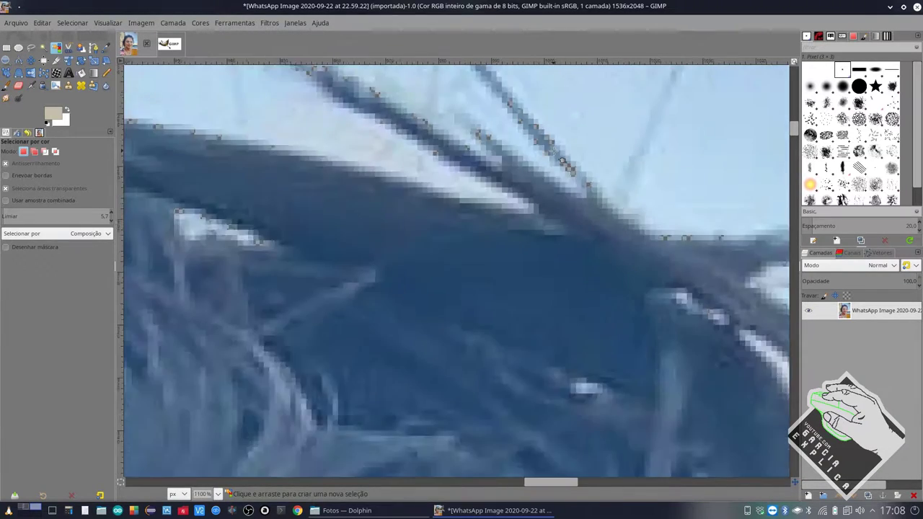
scroll(555, 151, down, 1)
scroll(556, 153, down, 4)
scroll(592, 165, down, 2)
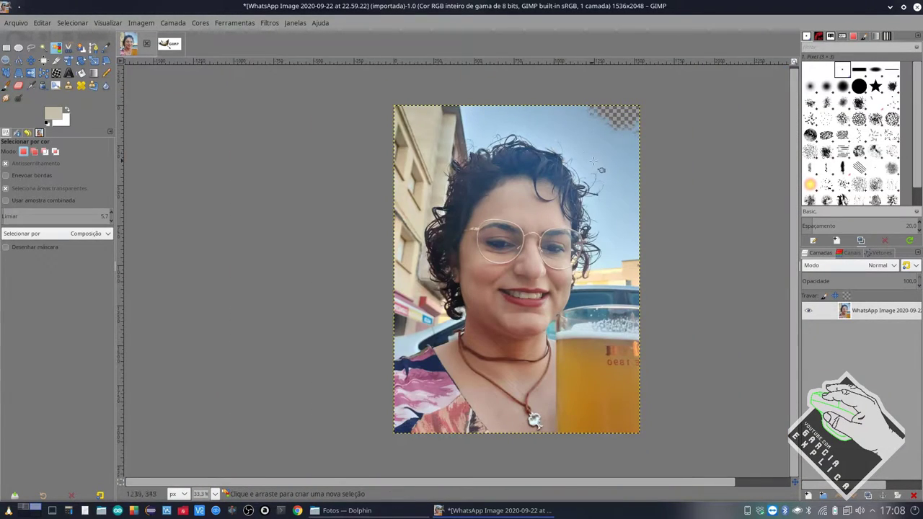
scroll(488, 194, up, 1)
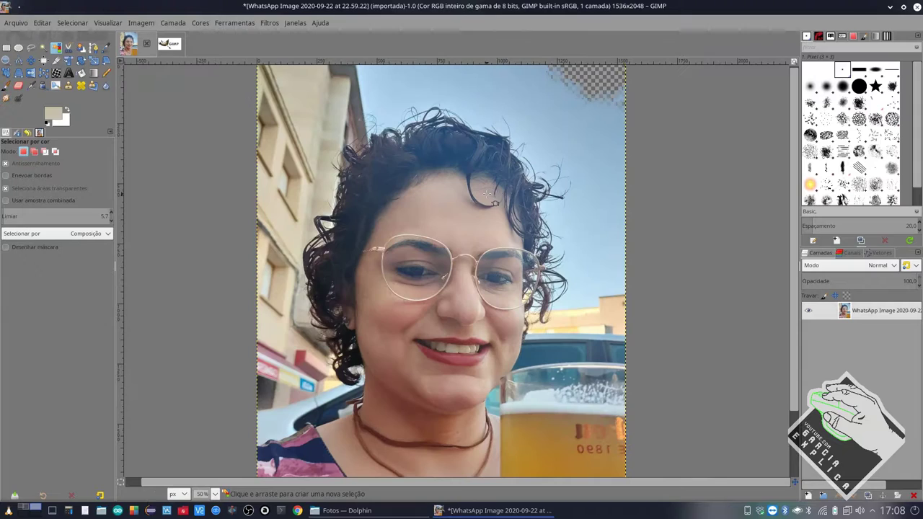
scroll(488, 193, down, 1)
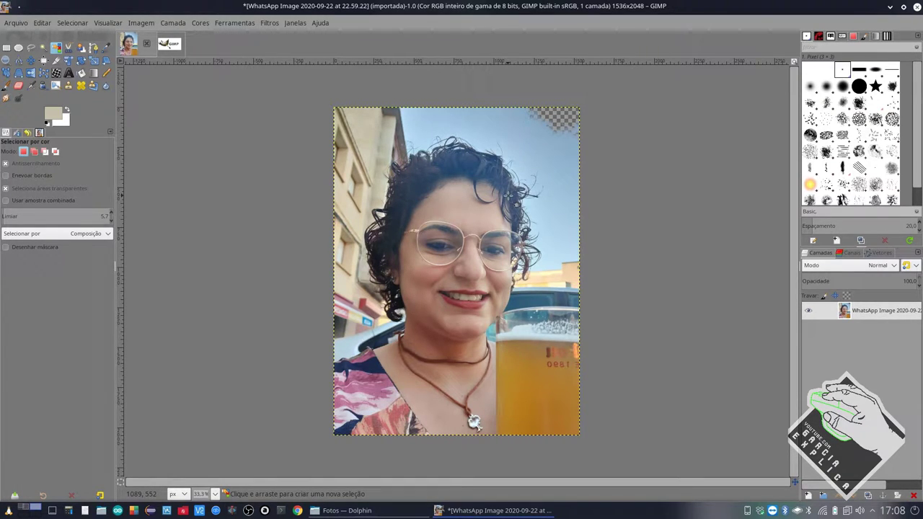
Step: Colour-select the sky around the hair, top right and beside the car, delete it, and deselect
click(520, 155)
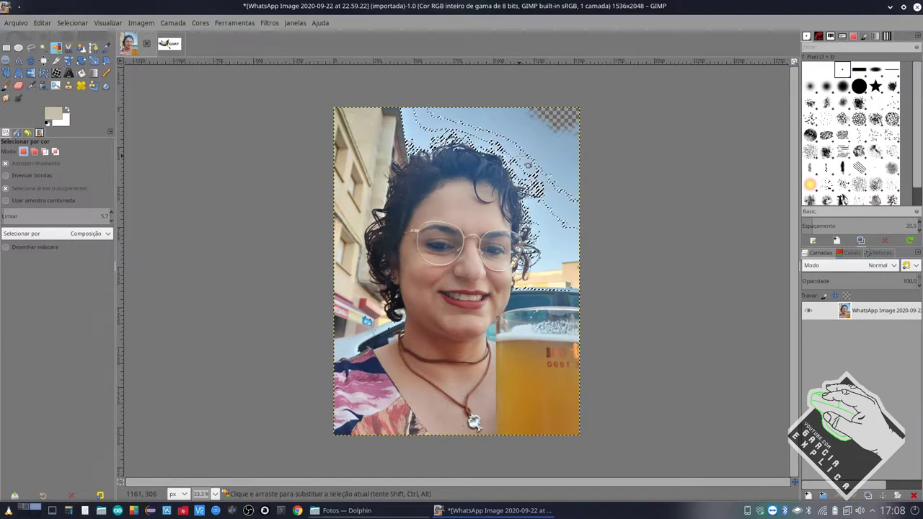
shift+click(552, 136)
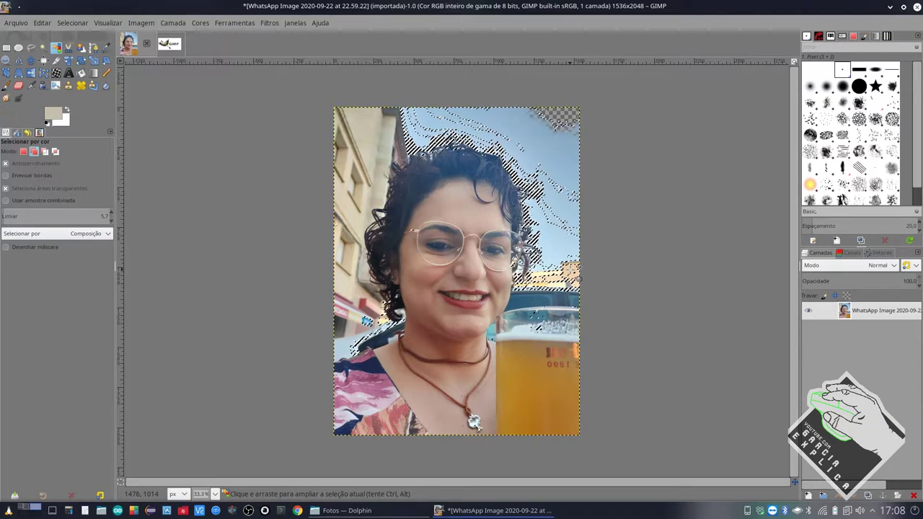
shift+click(535, 307)
key(ctrl)
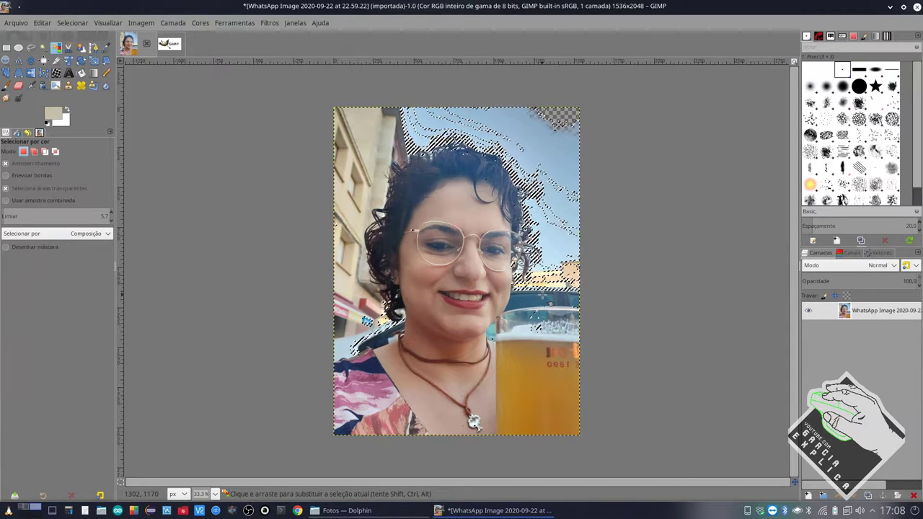
key(Delete)
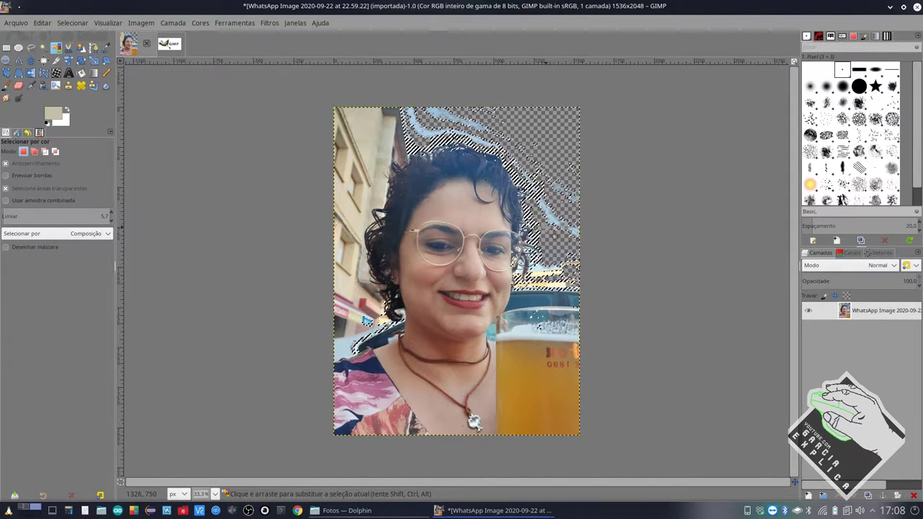
key(ctrl+shift+a)
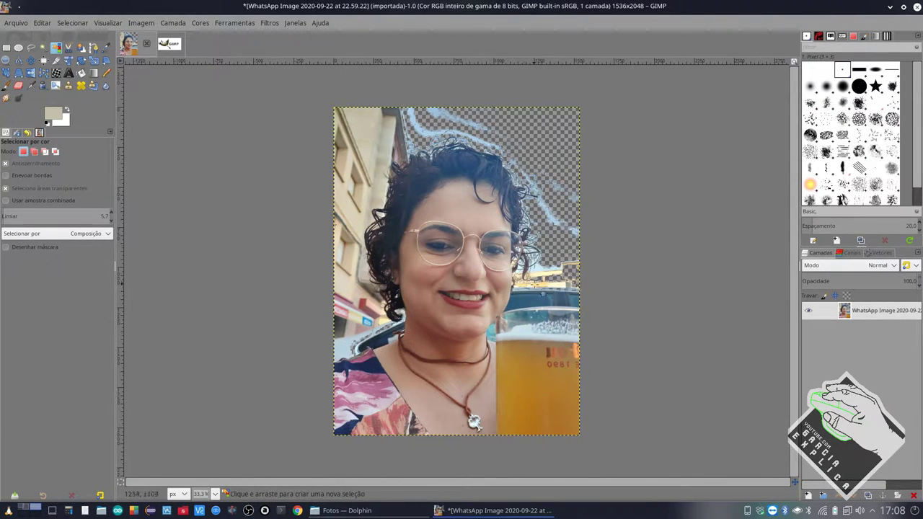
scroll(487, 180, up, 1)
scroll(488, 187, up, 2)
scroll(468, 204, up, 1)
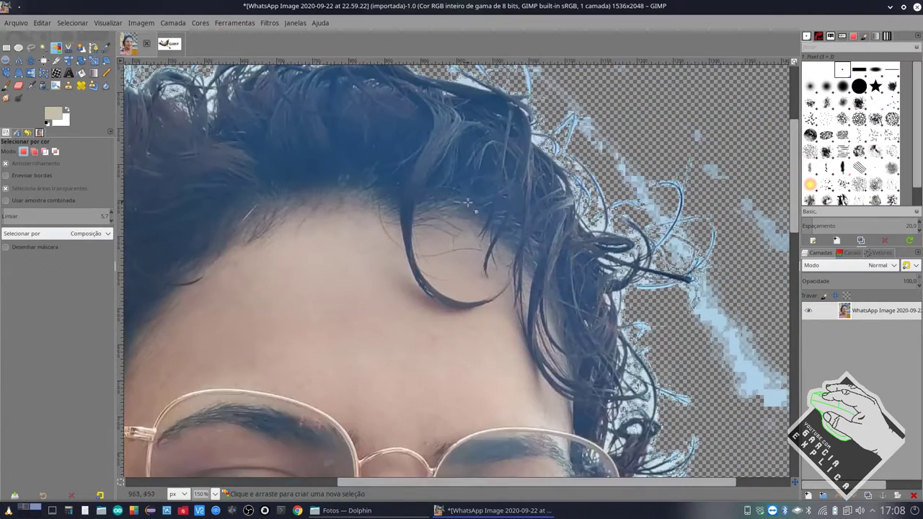
scroll(501, 205, up, 1)
scroll(509, 204, up, 1)
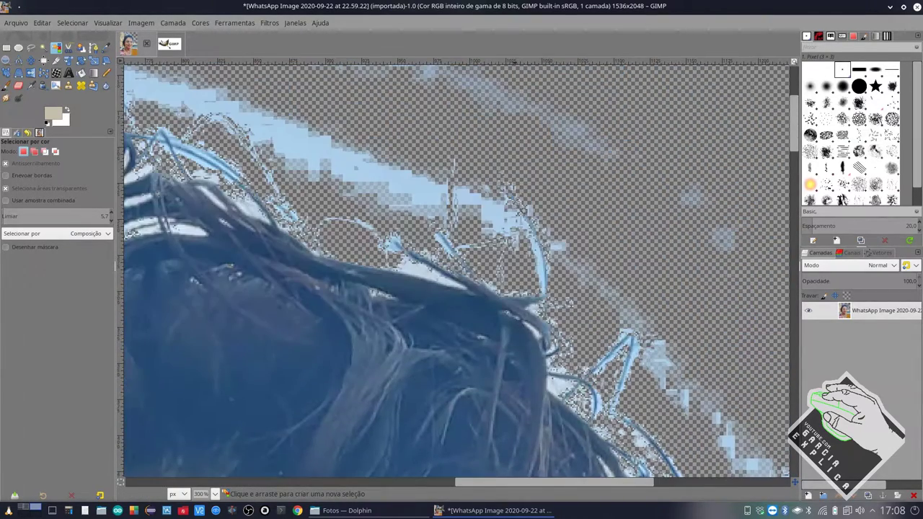
scroll(516, 200, down, 2)
scroll(526, 230, down, 2)
scroll(548, 282, down, 1)
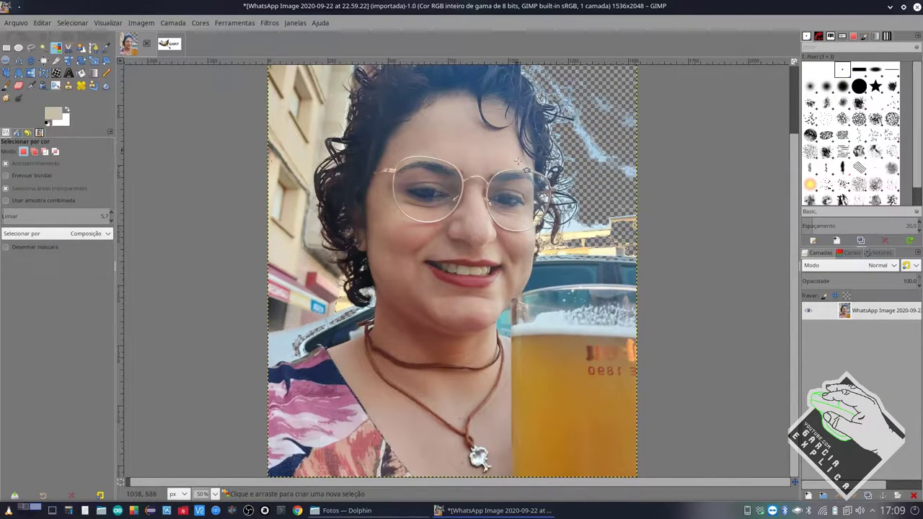
scroll(521, 216, up, 3)
scroll(521, 218, up, 1)
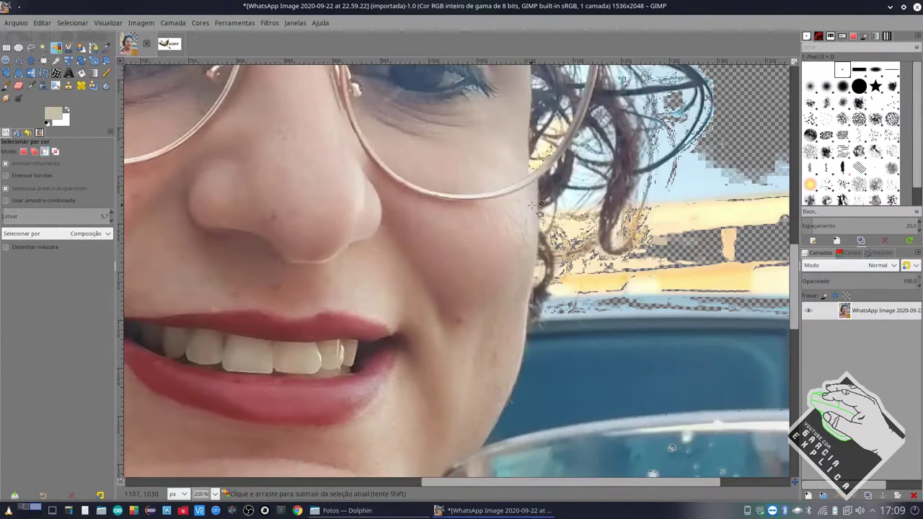
scroll(521, 218, up, 1)
scroll(519, 218, up, 1)
scroll(517, 219, up, 1)
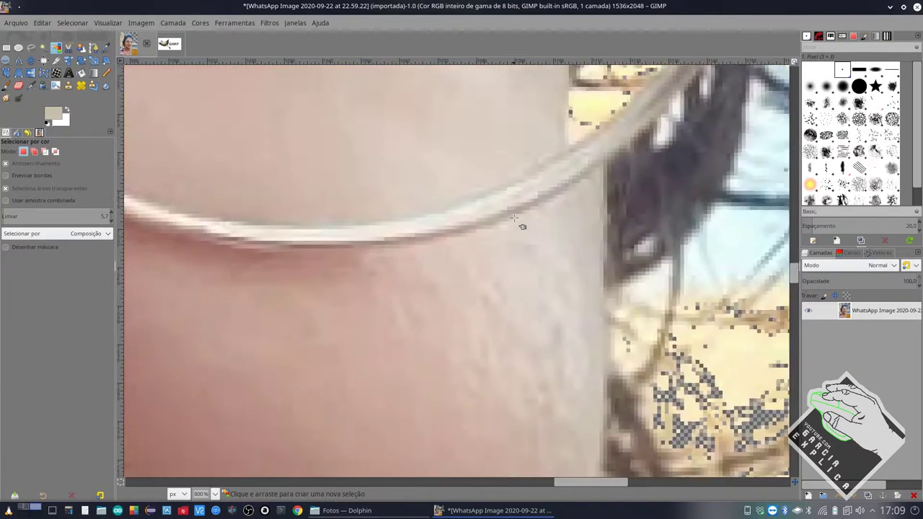
scroll(514, 218, up, 1)
scroll(515, 218, up, 3)
scroll(515, 218, up, 2)
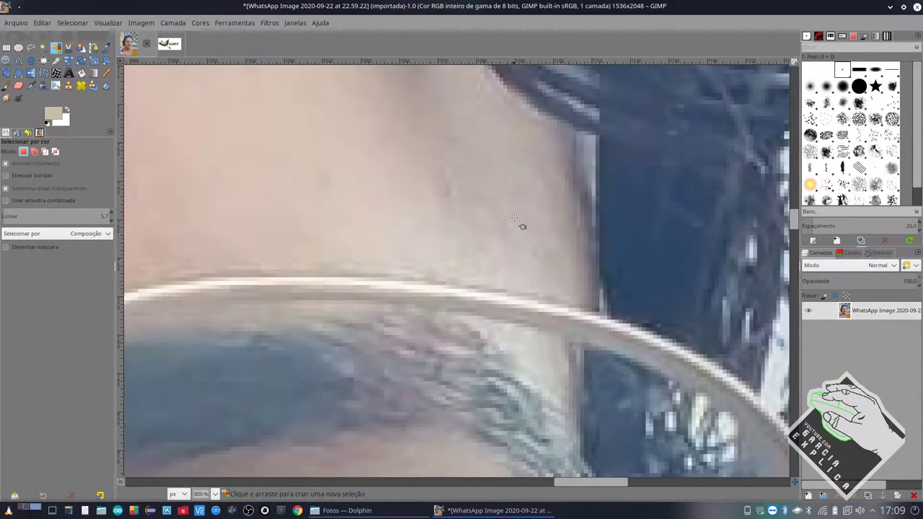
scroll(515, 218, up, 3)
scroll(514, 218, up, 2)
scroll(514, 218, down, 3)
scroll(514, 218, down, 3)
scroll(516, 217, down, 3)
scroll(518, 216, down, 2)
scroll(633, 232, down, 3)
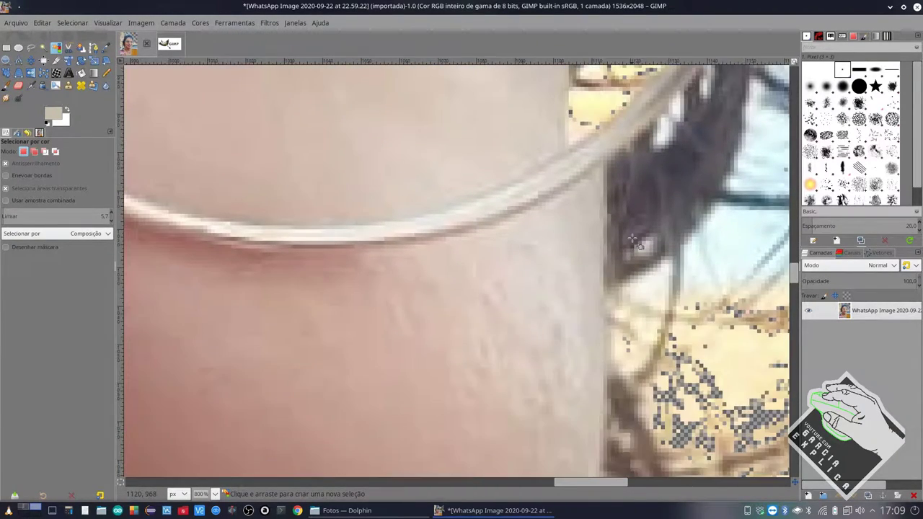
ctrl+scroll(634, 229, down, 3)
ctrl+scroll(633, 226, down, 3)
ctrl+scroll(641, 236, down, 2)
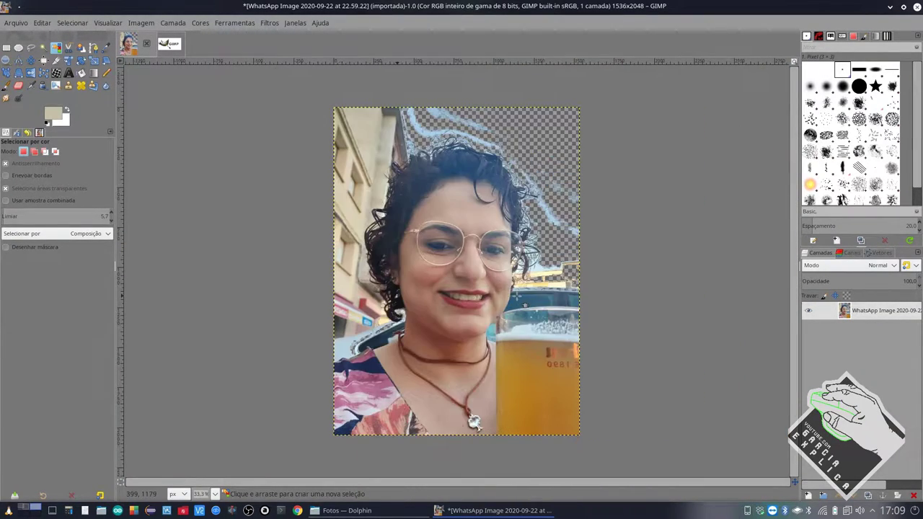
Step: Colour-select the left building wall and car areas, subtracting face colours and widening the threshold
click(357, 147)
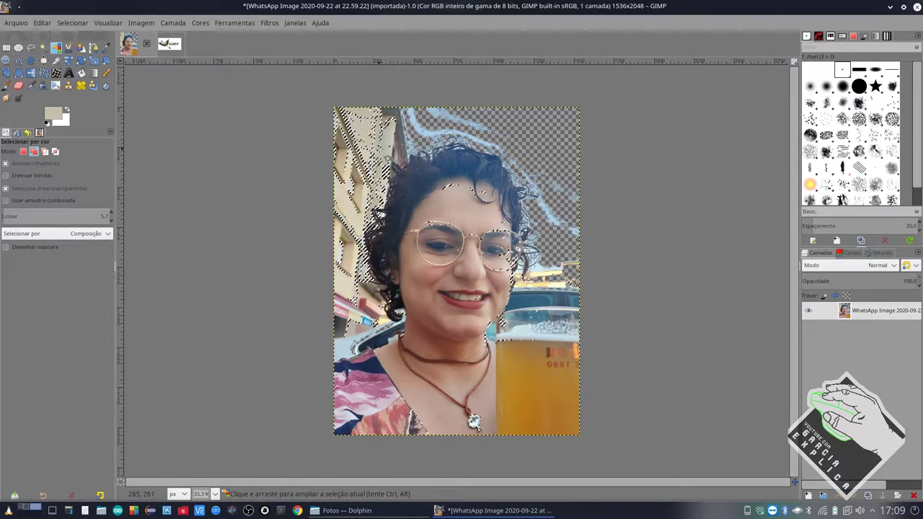
shift+click(381, 178)
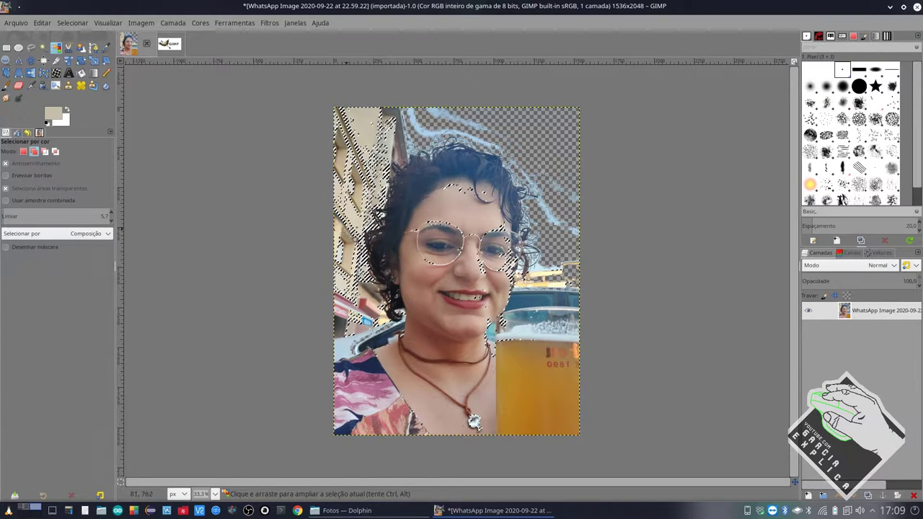
shift+click(352, 325)
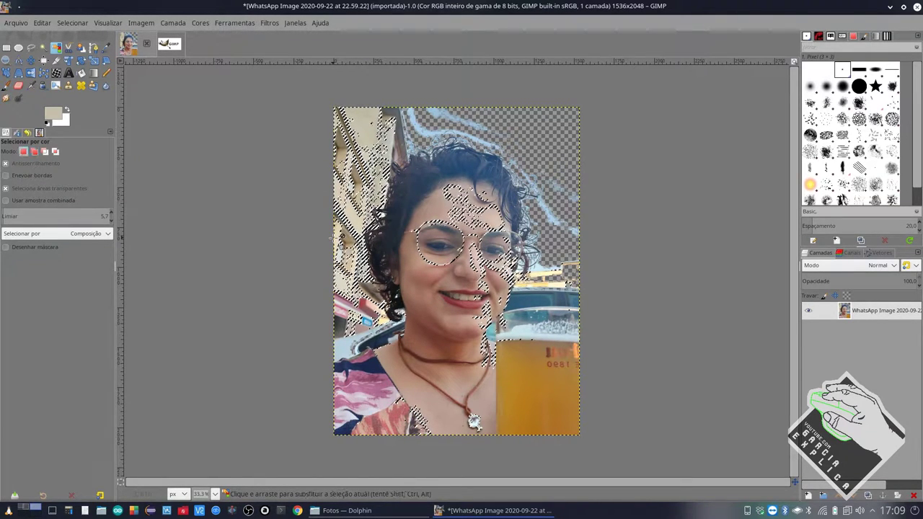
click(332, 236)
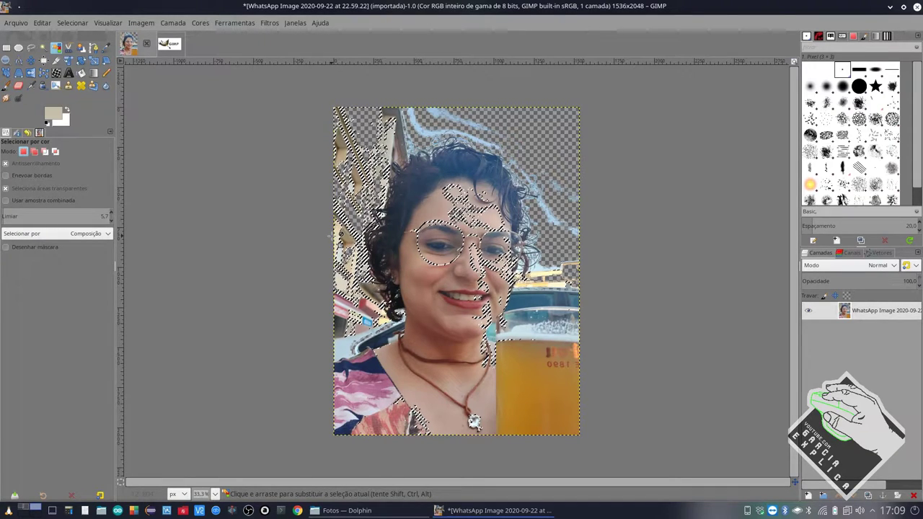
key(ctrl)
ctrl+click(500, 178)
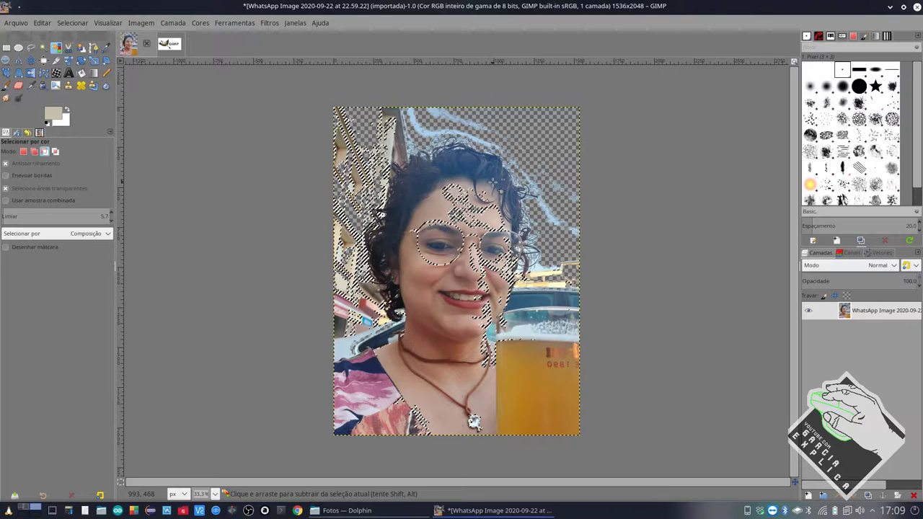
ctrl+click(492, 182)
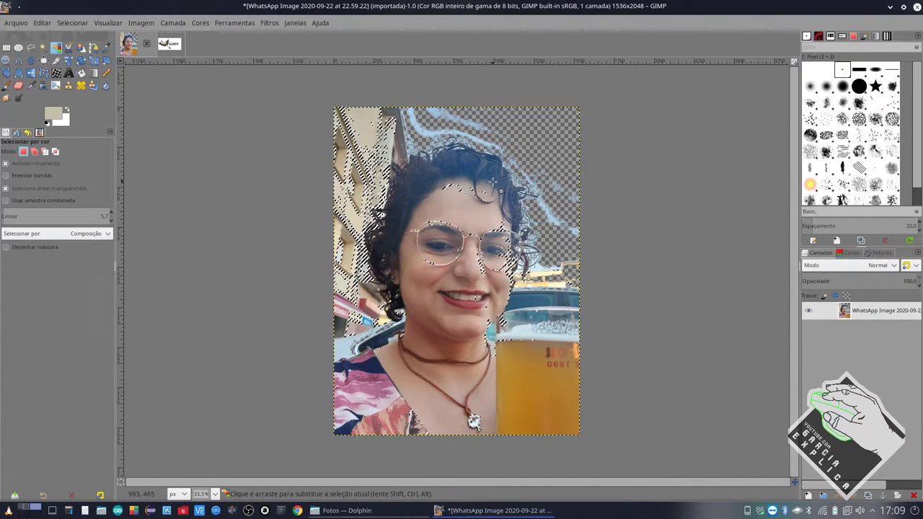
shift+click(395, 137)
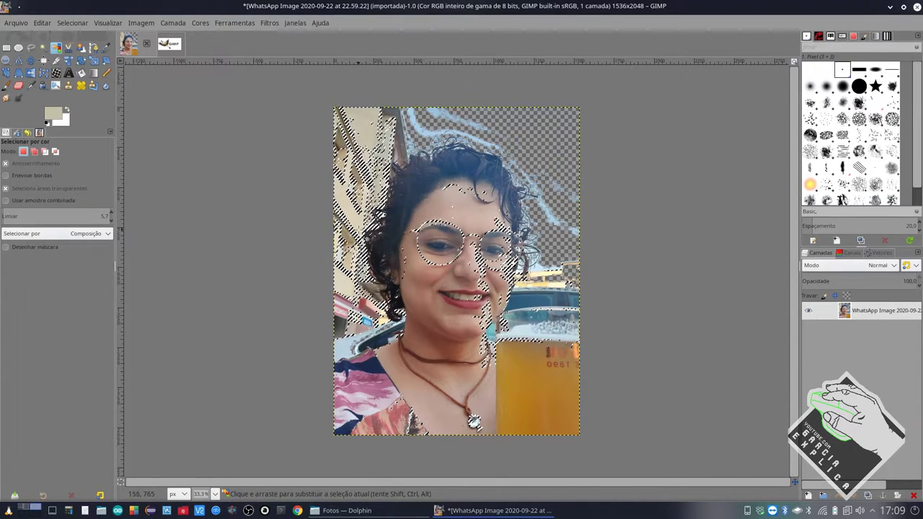
drag(366, 359, 392, 351)
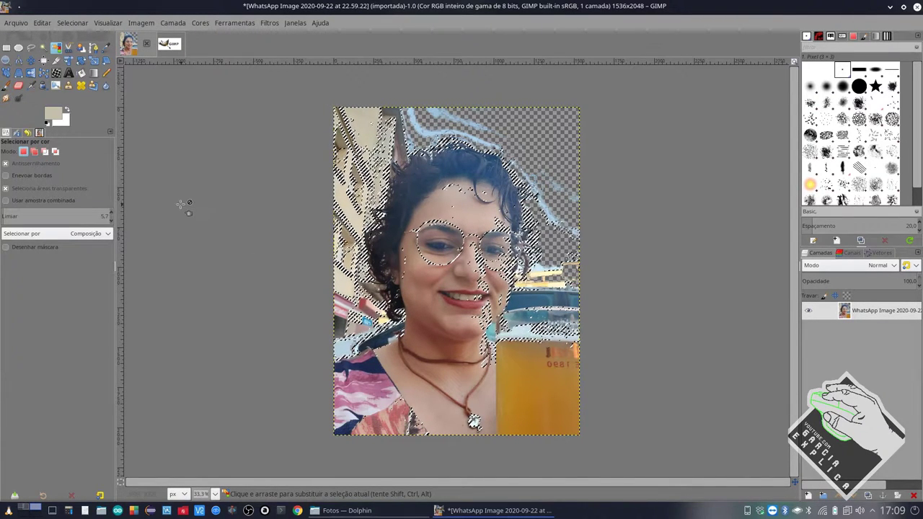
Step: Set up the Eraser with the 2. Hardness 050 brush at size about 391
click(20, 86)
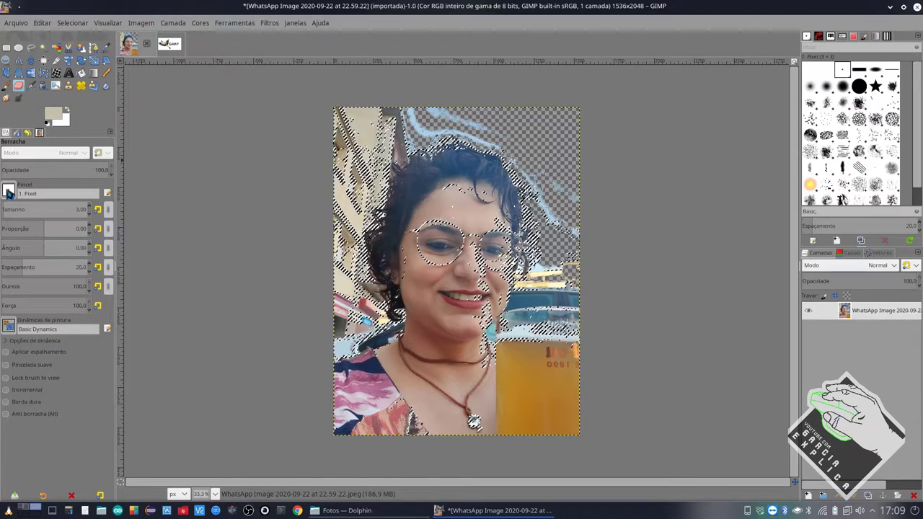
click(8, 190)
click(9, 220)
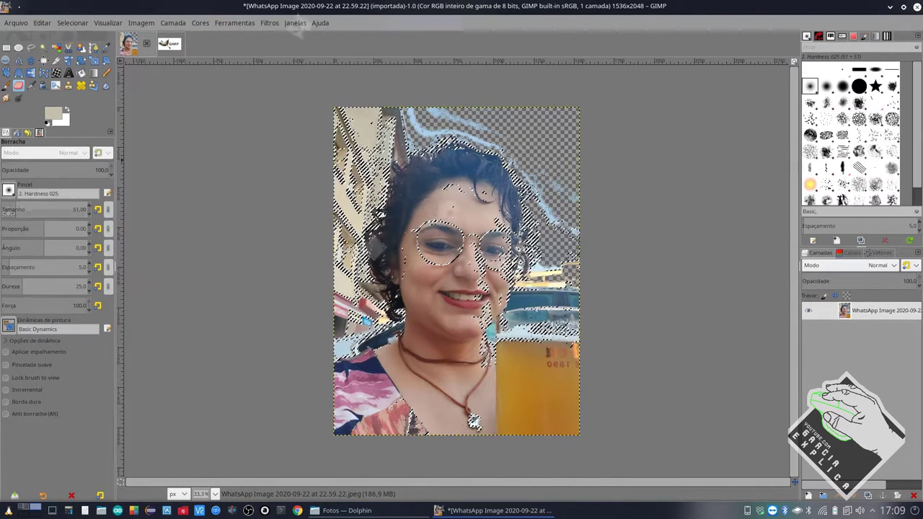
click(9, 191)
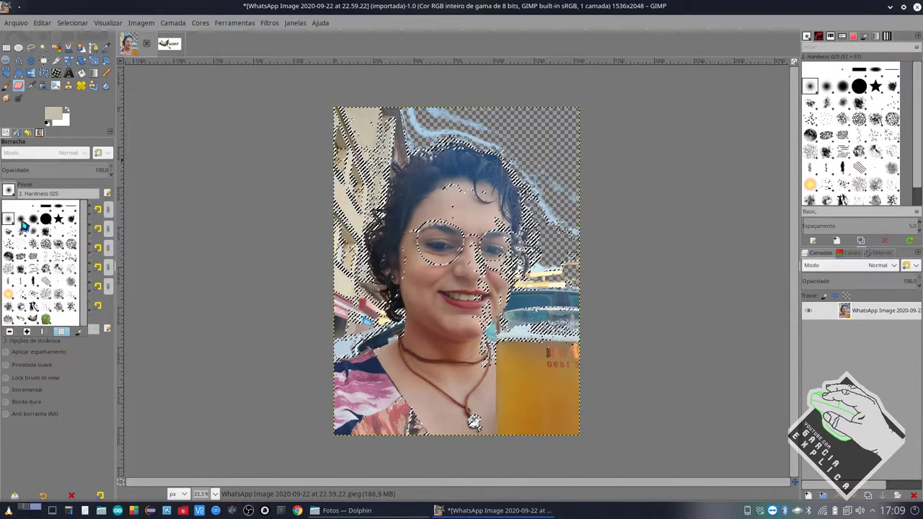
click(21, 220)
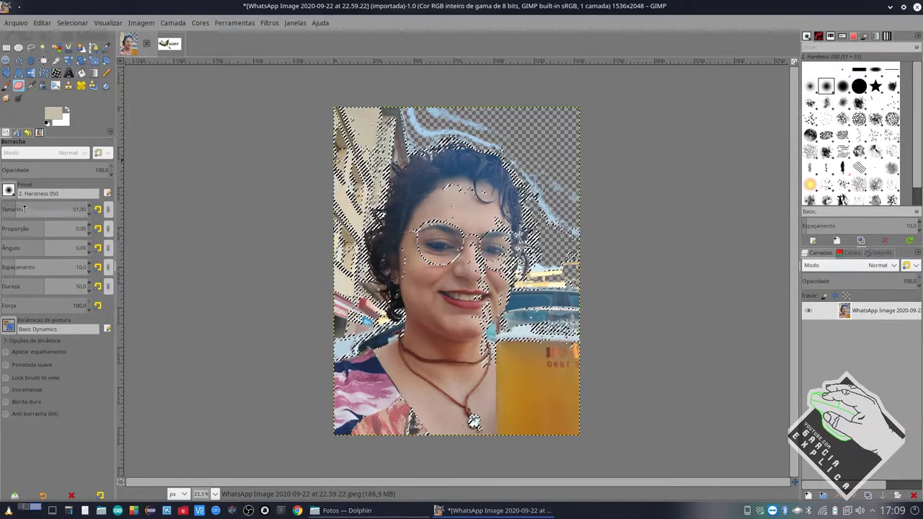
drag(24, 208, 30, 210)
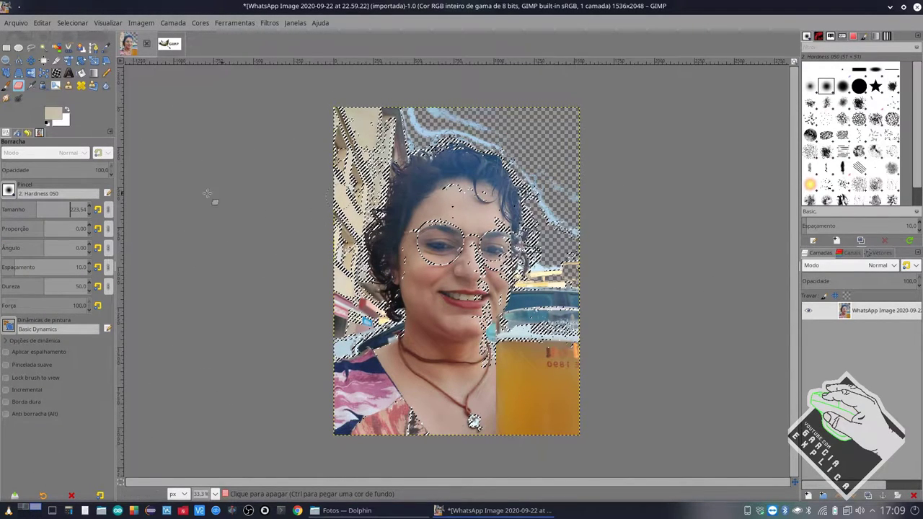
key(bracketright)
key(bracketright)
key(bracketright)
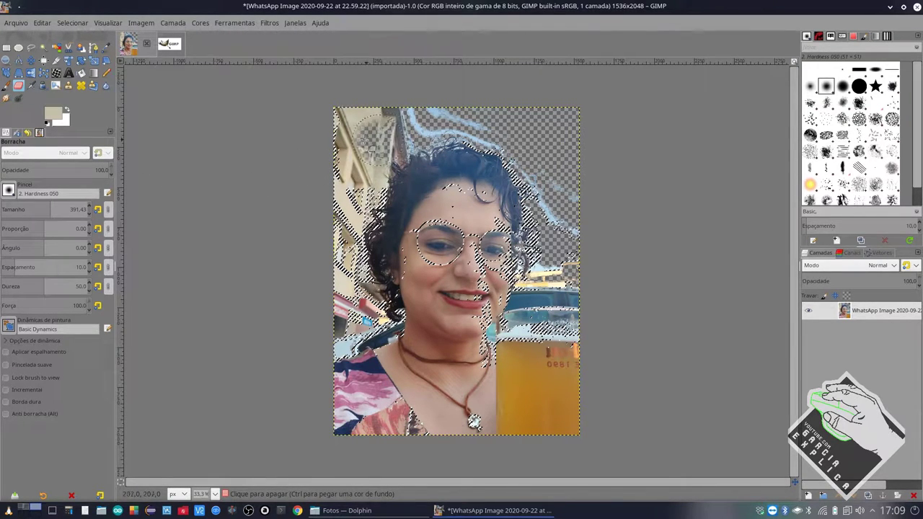
Step: Erase the left building wall and background around the hair, then zoom to 100% to check
drag(378, 149, 347, 124)
mouse_move(371, 178)
mouse_down()
mouse_move(371, 267)
mouse_move(338, 346)
mouse_move(331, 112)
mouse_up()
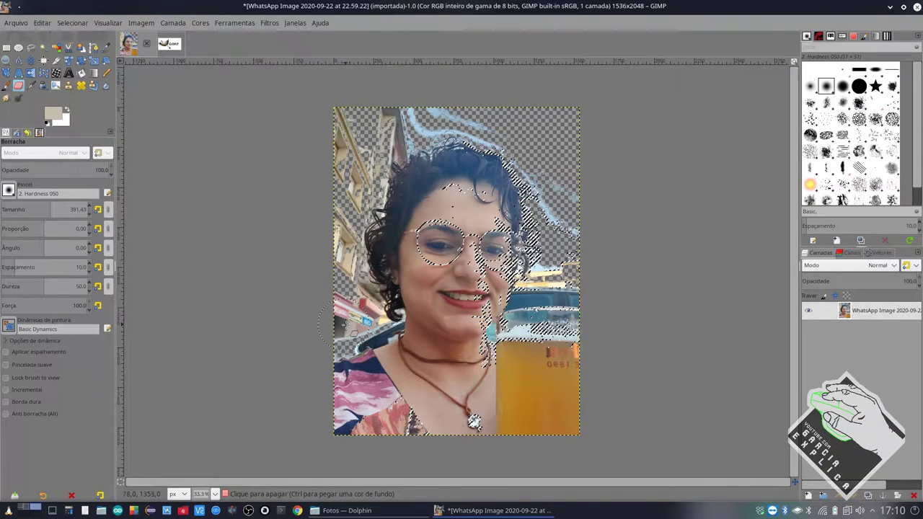
mouse_move(348, 346)
mouse_down()
mouse_move(378, 124)
mouse_move(535, 155)
mouse_move(574, 248)
mouse_up()
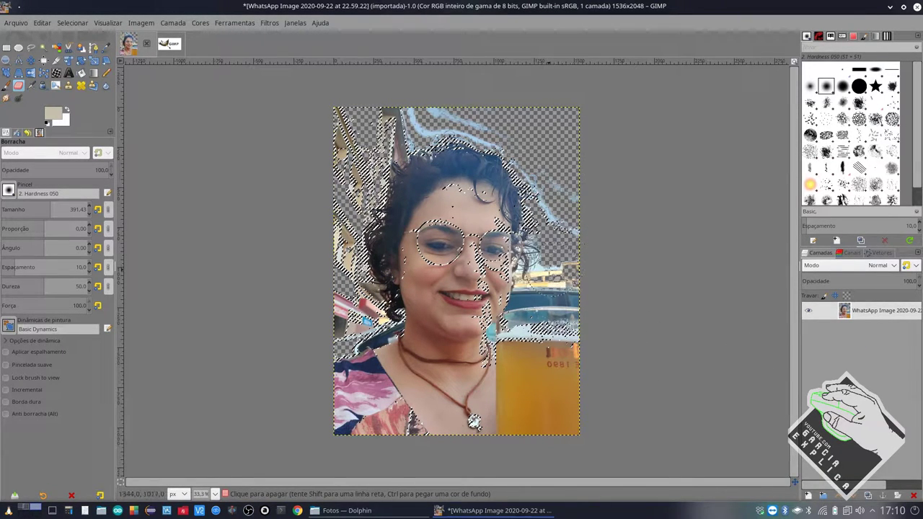
mouse_move(546, 274)
mouse_down()
mouse_move(529, 143)
mouse_move(405, 141)
mouse_up()
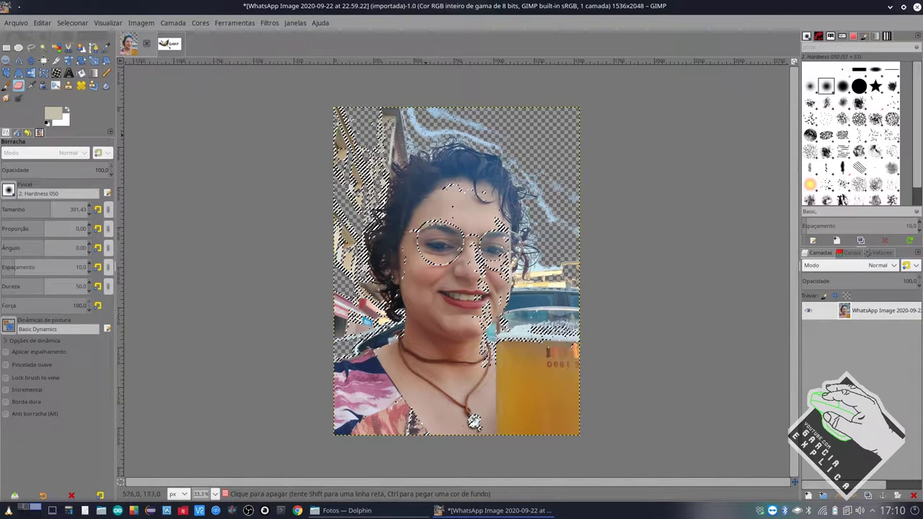
key(1)
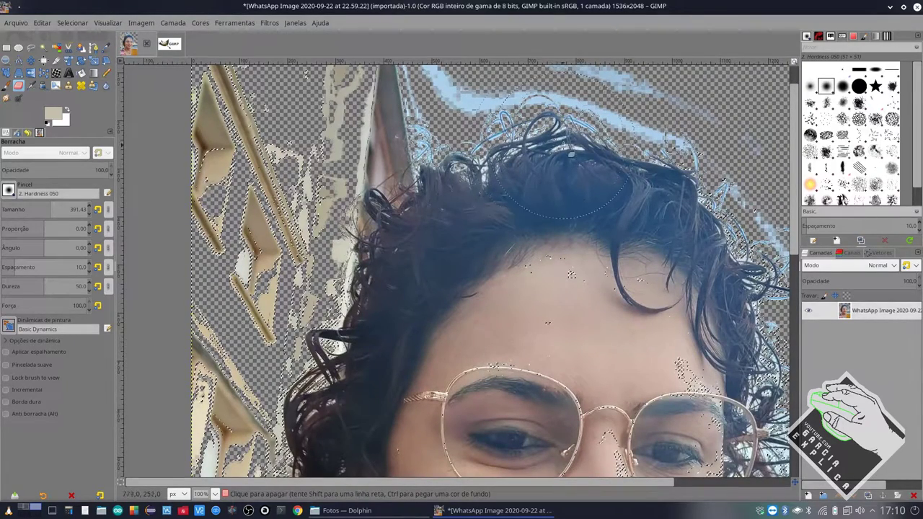
scroll(395, 216, down, 5)
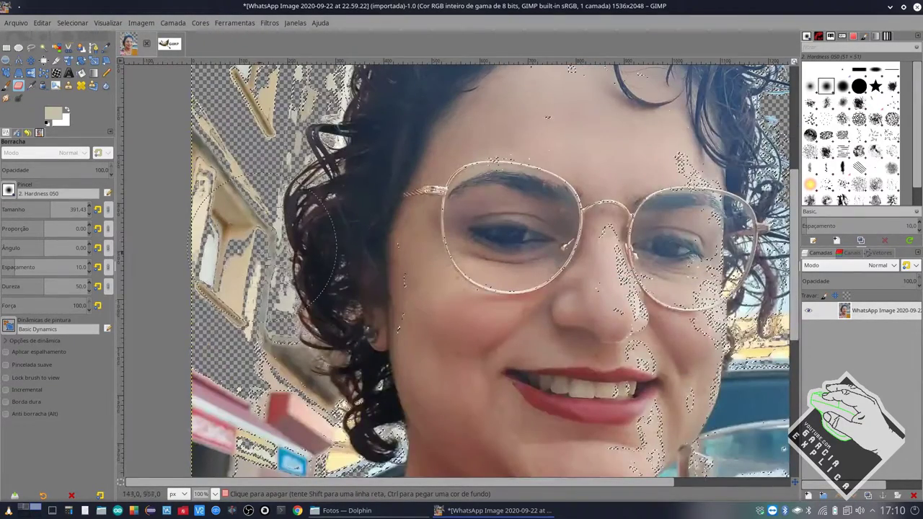
scroll(267, 289, down, 3)
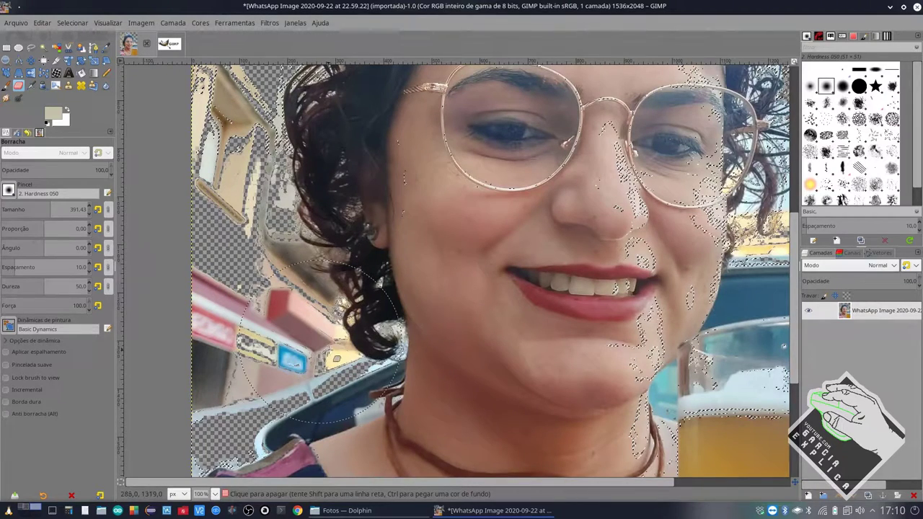
scroll(324, 325, down, 4)
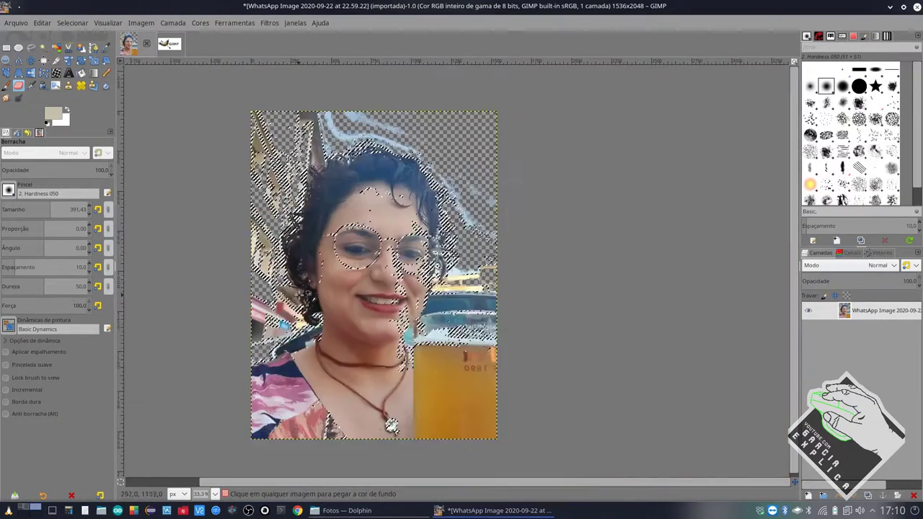
scroll(302, 295, up, 2)
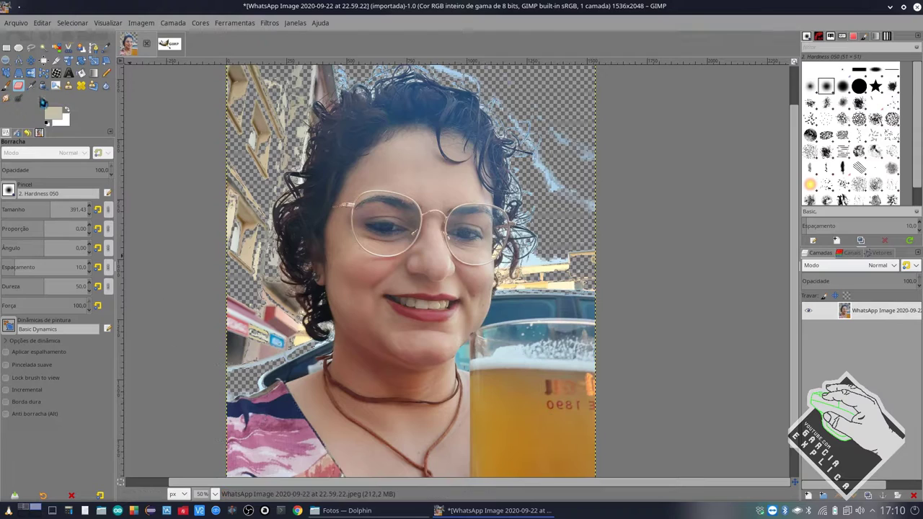
Step: Switch to the Free Select tool on the selfie
click(31, 48)
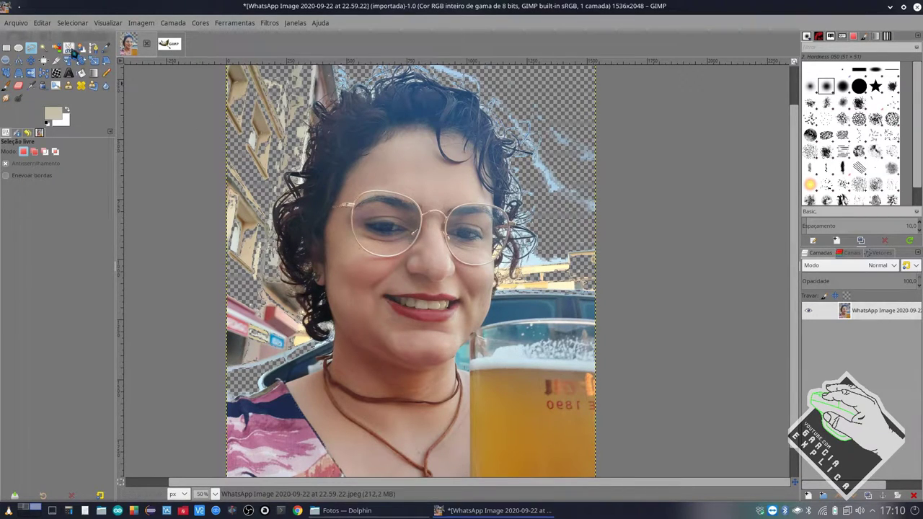
Step: Zoom in and select the light background specks among the hair strands with contiguous-region selection
click(44, 48)
ctrl+scroll(228, 236, up, 4)
ctrl+scroll(228, 236, up, 1)
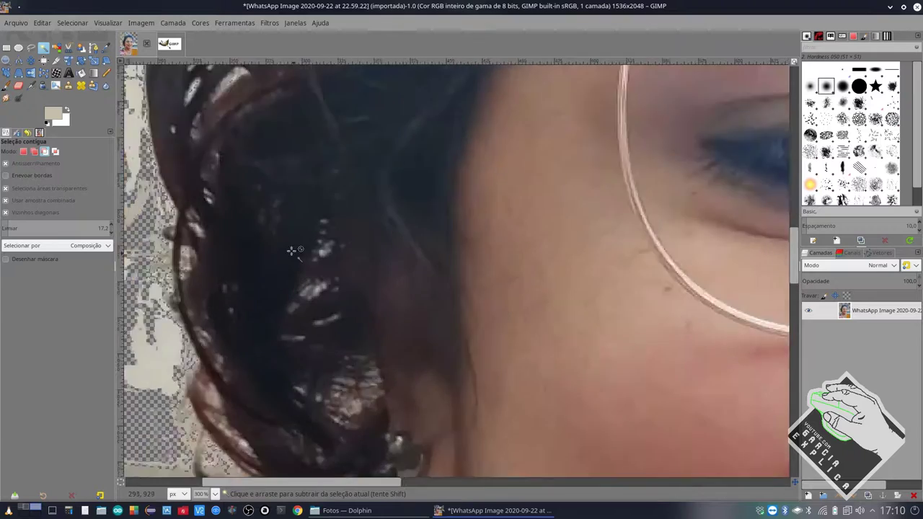
ctrl+scroll(229, 230, up, 1)
shift+click(212, 329)
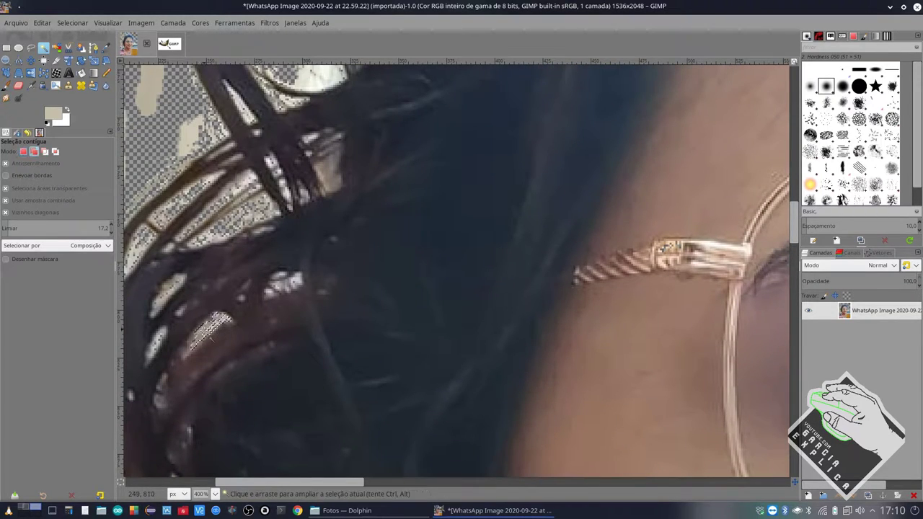
drag(274, 276, 259, 276)
shift+click(164, 289)
shift+click(159, 341)
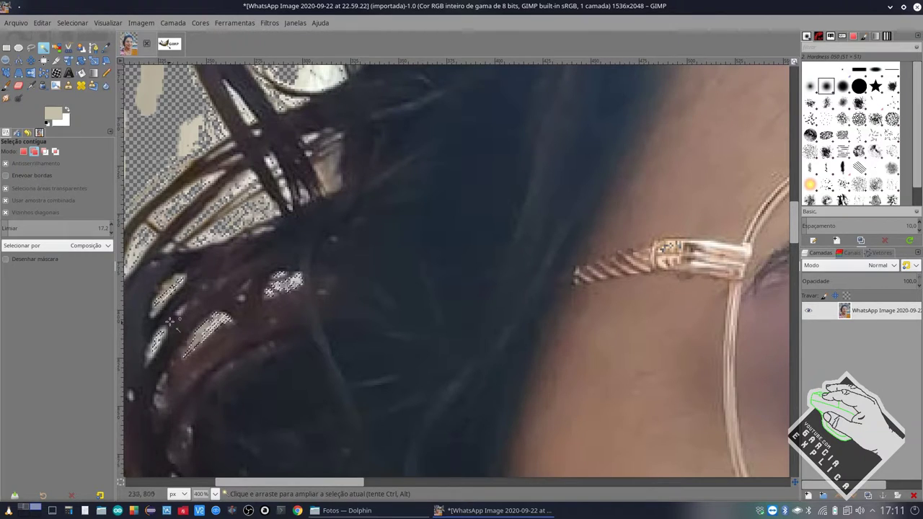
Step: Cancel the Border and Grow dialogs, then delete the selected hair specks to transparency
click(80, 22)
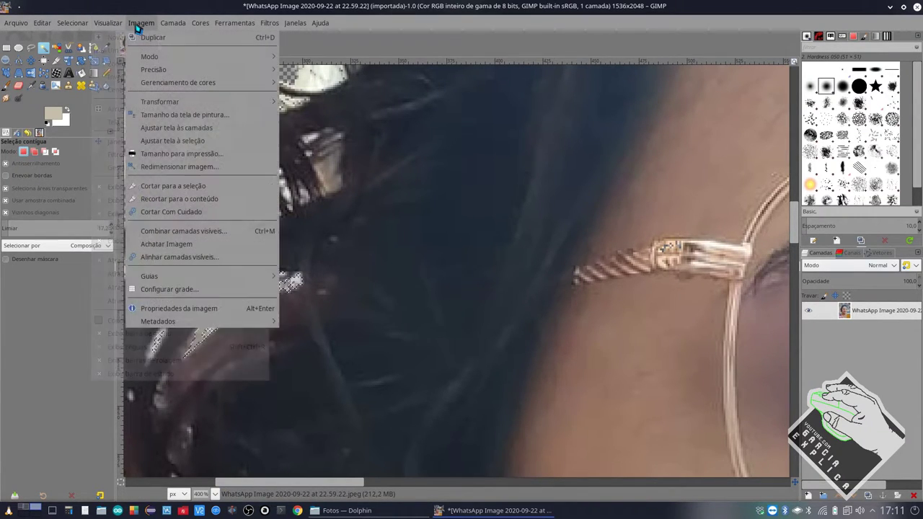
click(108, 176)
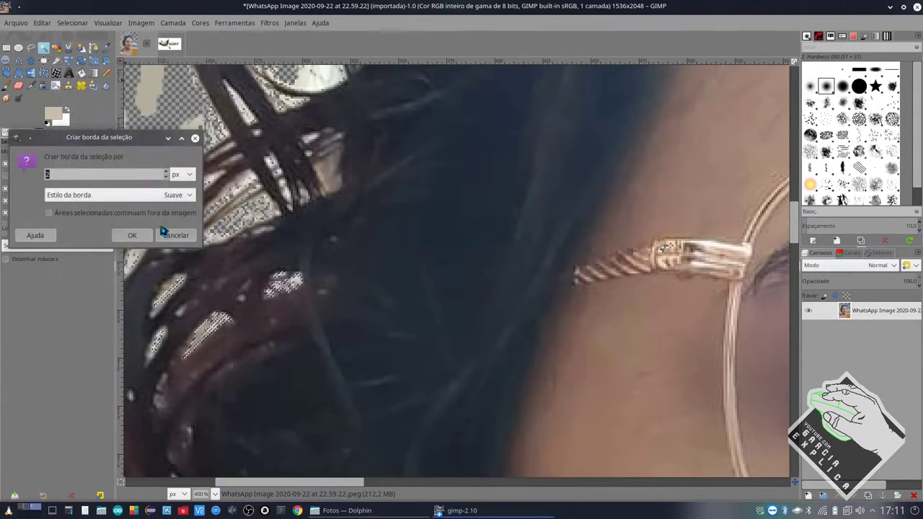
click(168, 236)
click(72, 22)
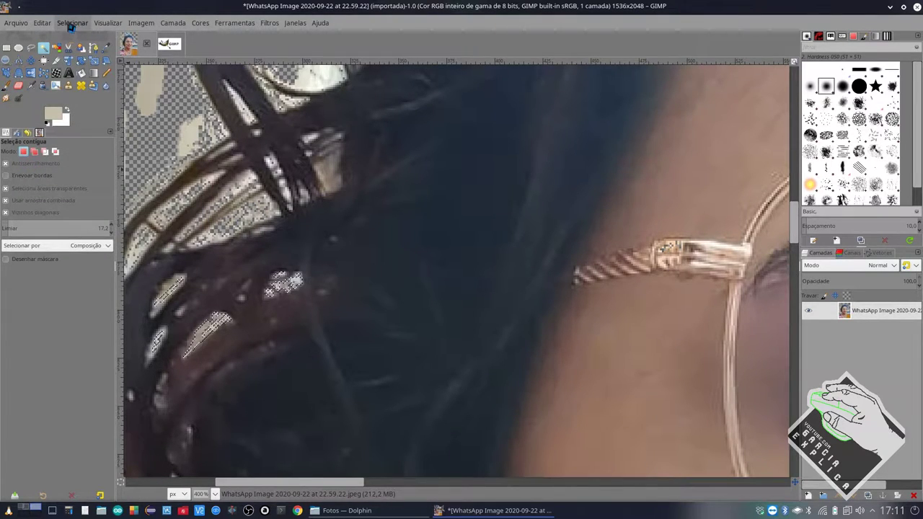
click(101, 174)
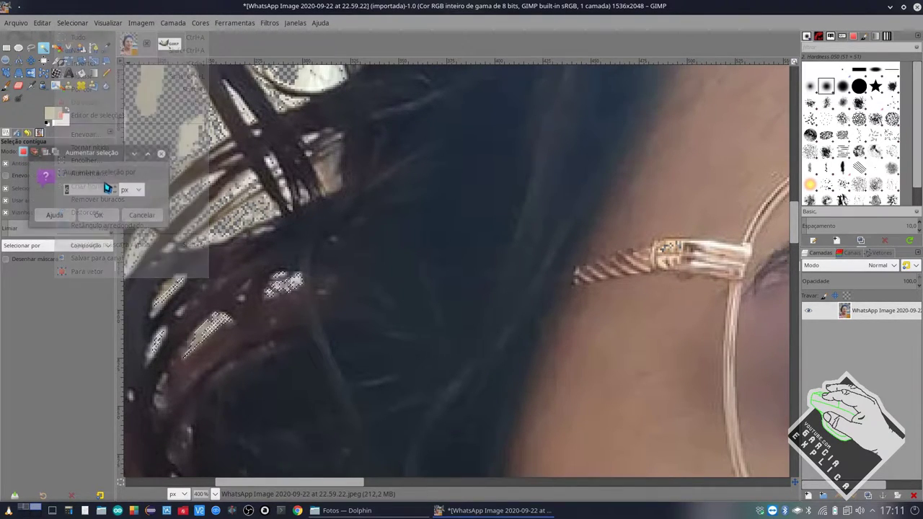
click(153, 212)
key(Delete)
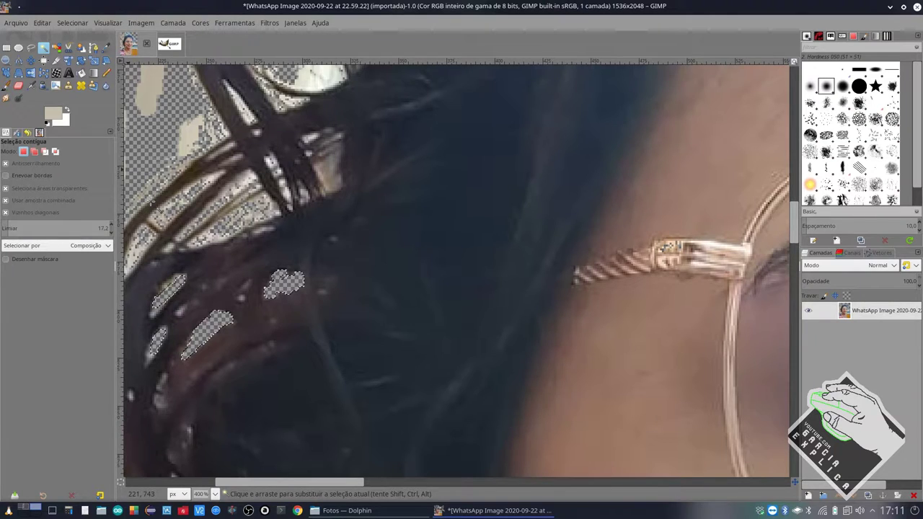
scroll(232, 323, down, 2)
scroll(232, 323, down, 2)
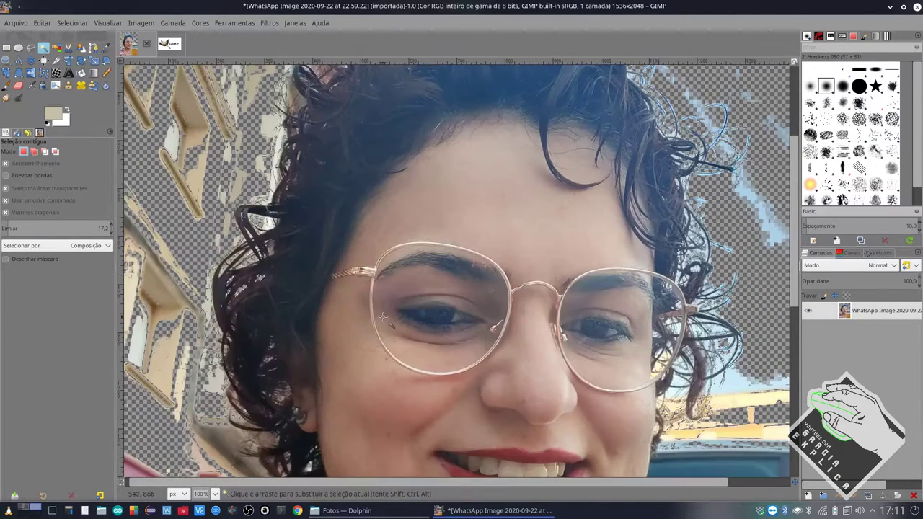
scroll(424, 275, down, 3)
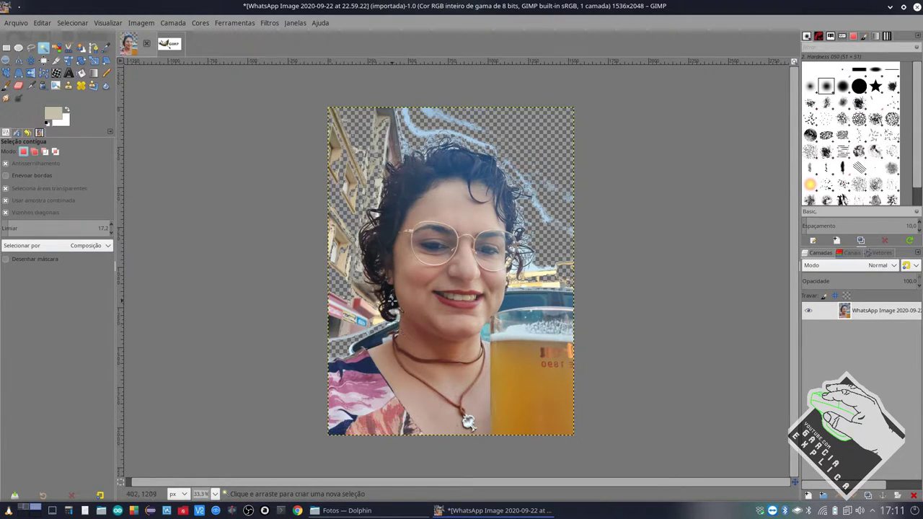
scroll(391, 298, up, 5)
scroll(384, 274, down, 3)
scroll(384, 274, down, 1)
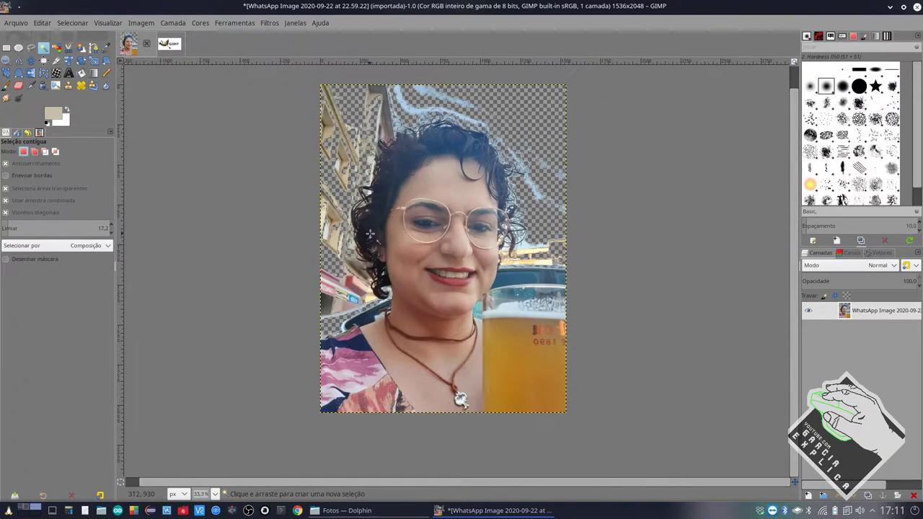
scroll(368, 198, up, 3)
scroll(368, 198, up, 2)
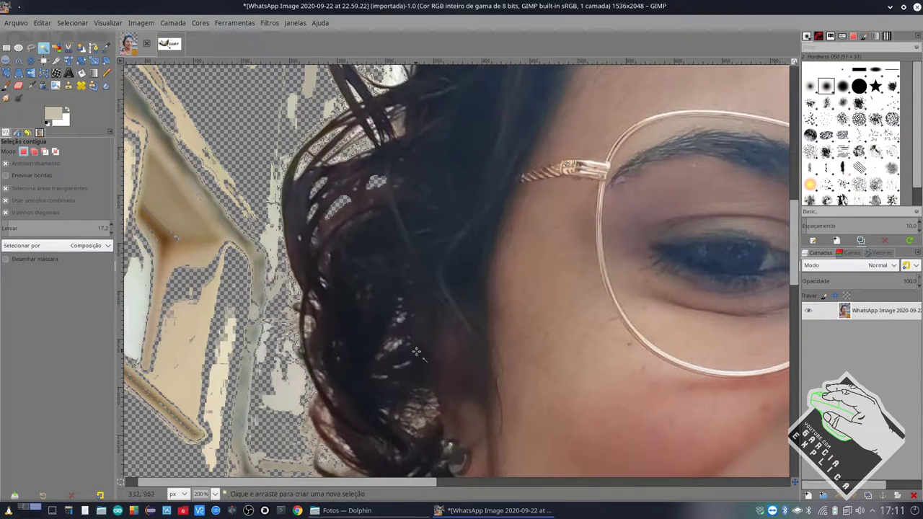
scroll(468, 341, down, 3)
scroll(469, 341, down, 2)
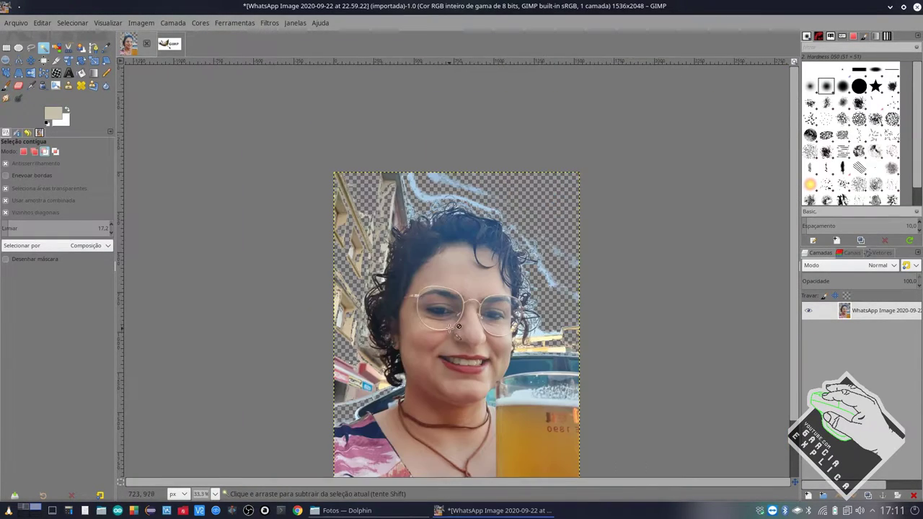
scroll(417, 331, down, 1)
scroll(417, 332, up, 3)
scroll(390, 311, up, 2)
scroll(339, 281, up, 1)
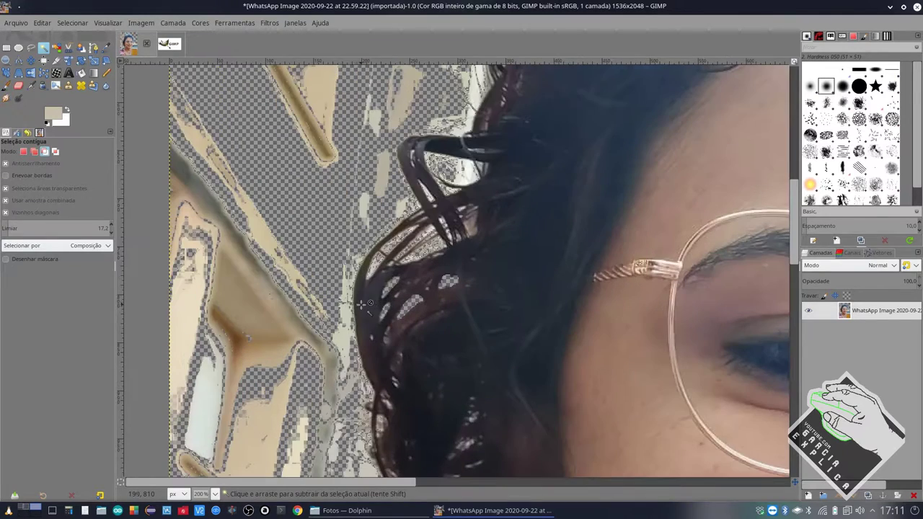
Step: Select background colours by colour, adding the shoulder shadow and left building tones
click(57, 47)
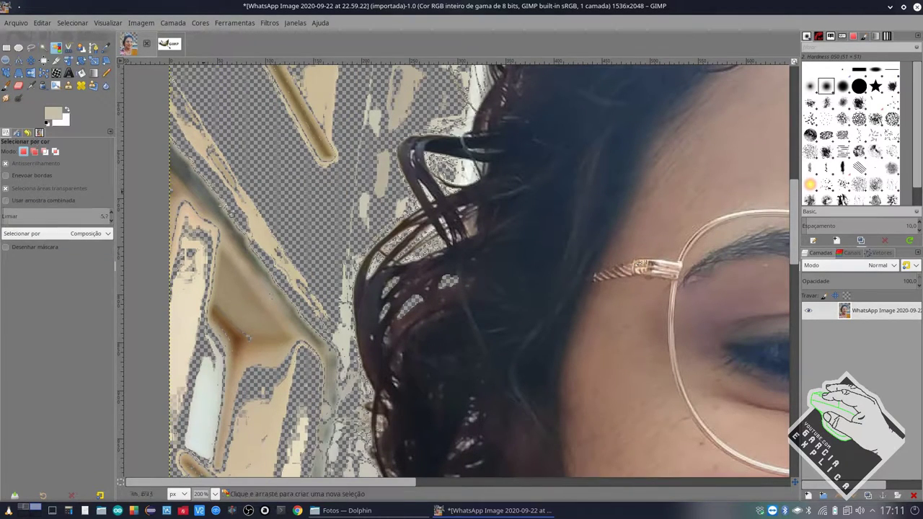
scroll(274, 236, down, 5)
click(425, 236)
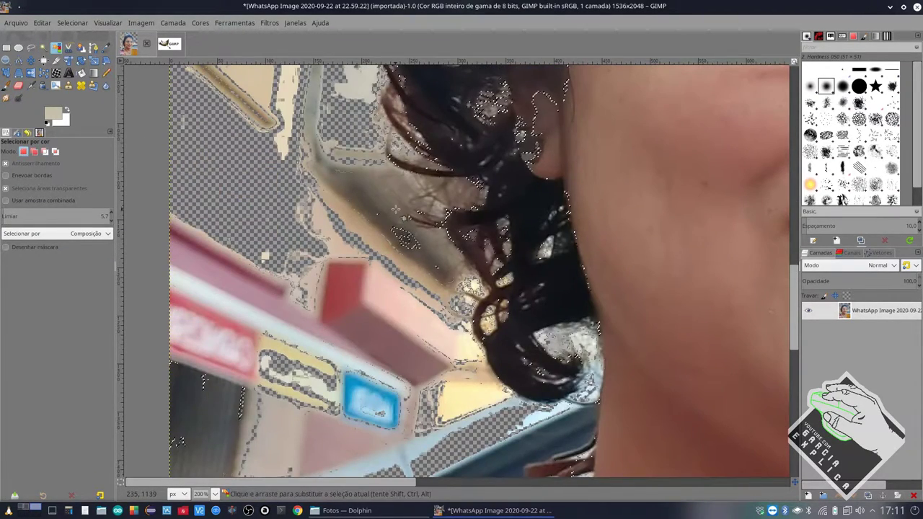
key(minus)
key(minus)
key(minus)
key(minus)
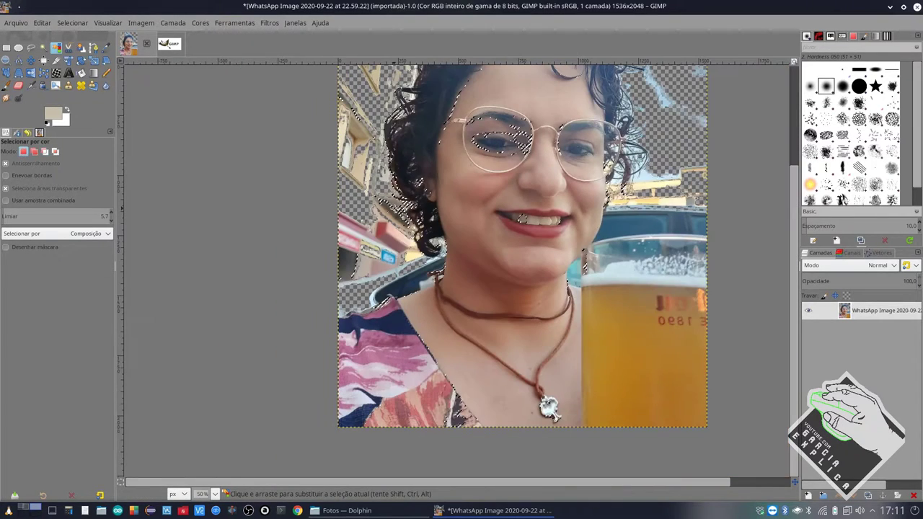
key(shift)
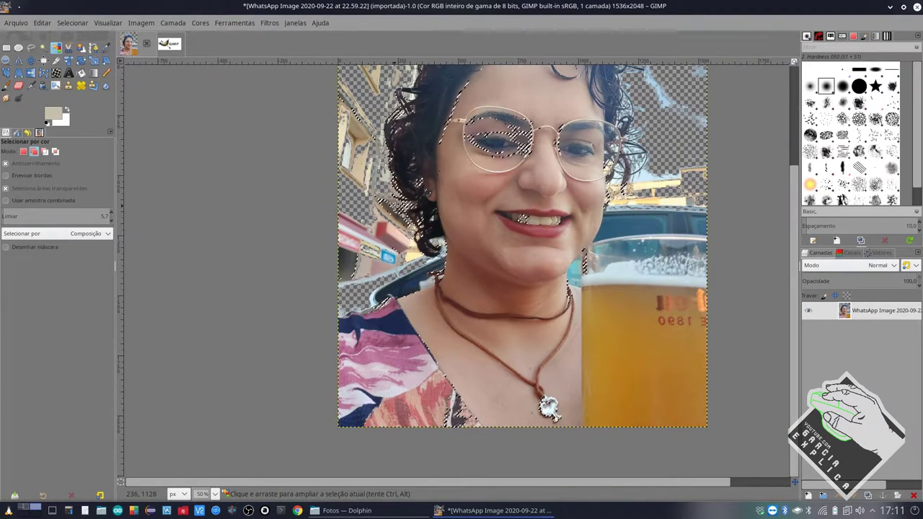
shift+click(396, 336)
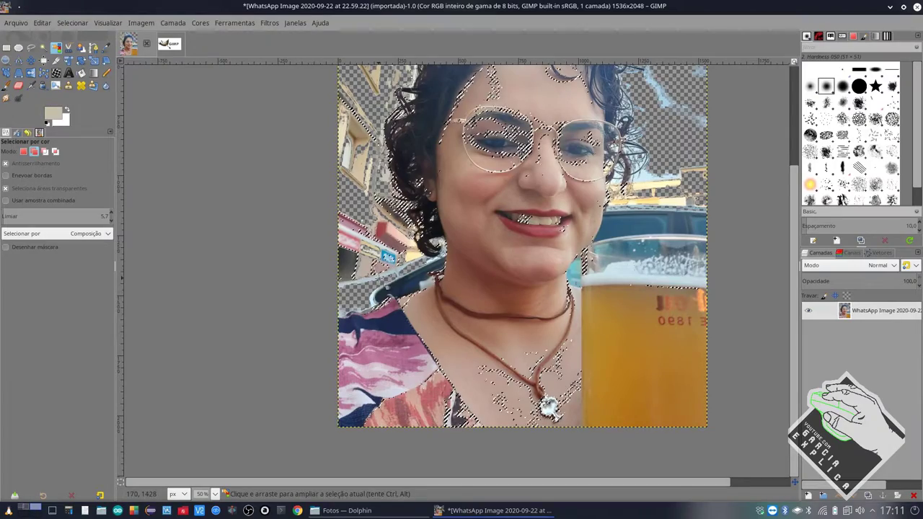
shift+click(390, 234)
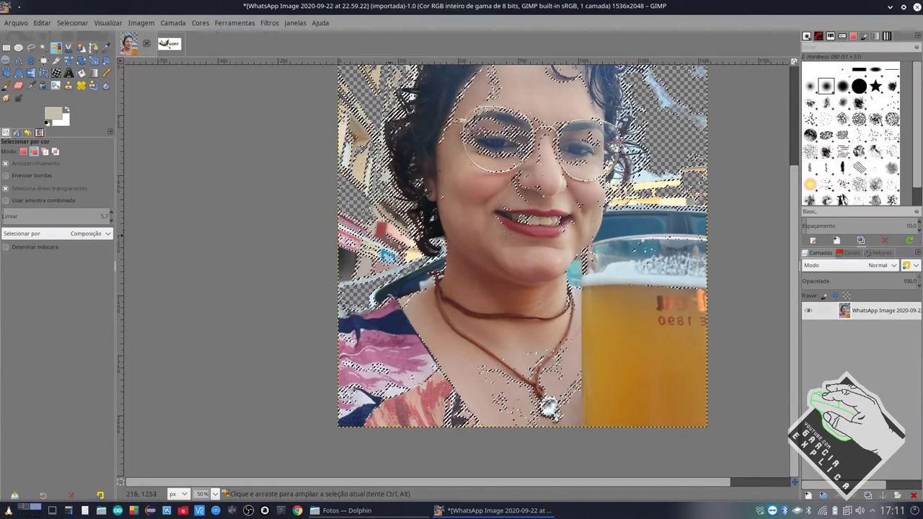
shift+click(415, 281)
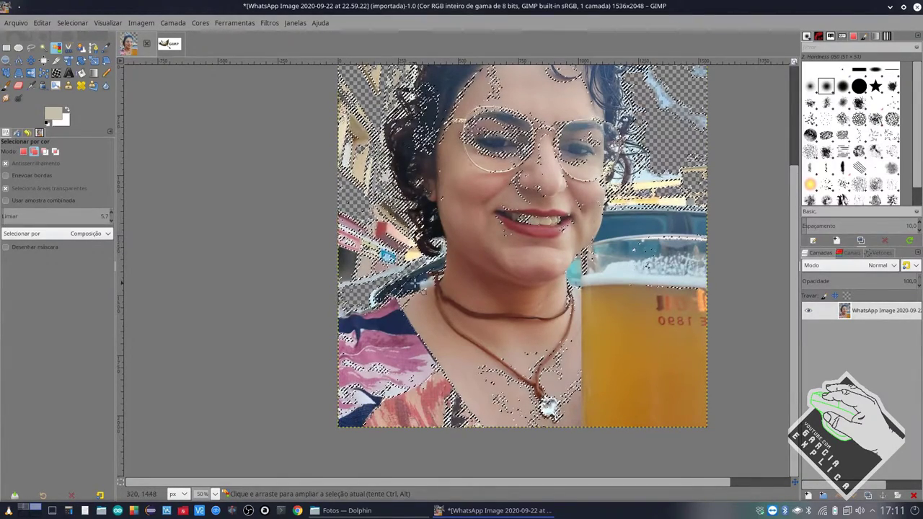
shift+click(379, 267)
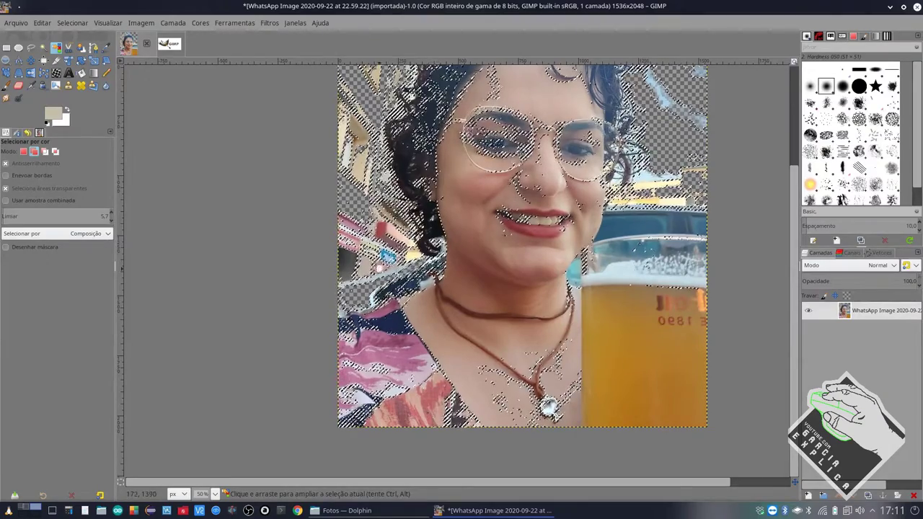
Step: Drag to adjust the colour threshold so the selection grows around the hair
drag(379, 267, 358, 166)
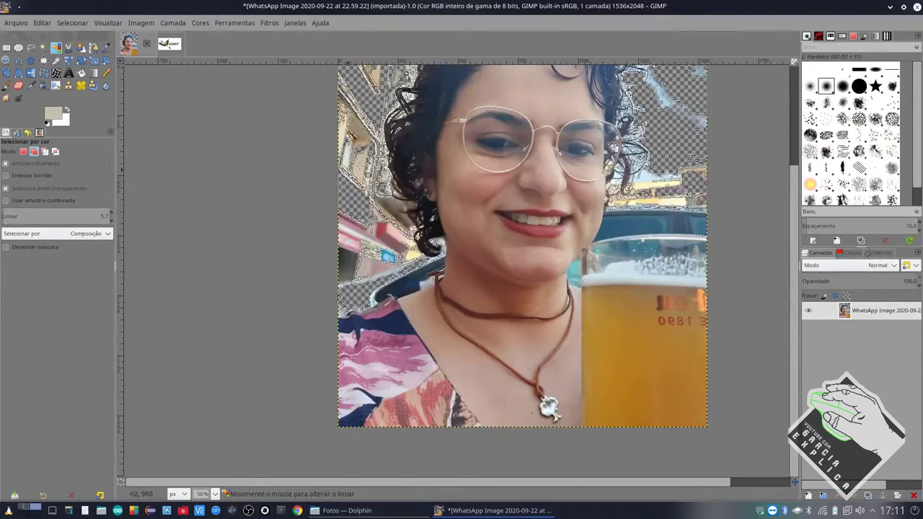
drag(358, 166, 360, 197)
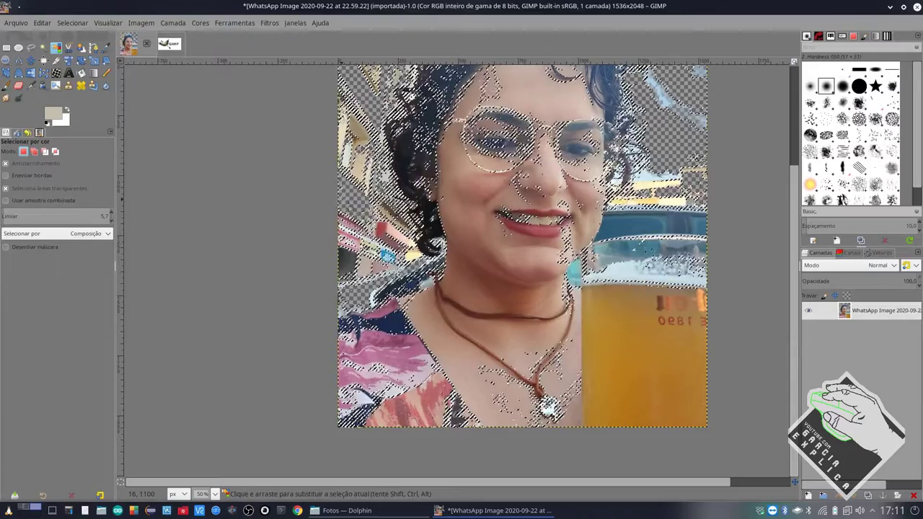
scroll(511, 110, up, 4)
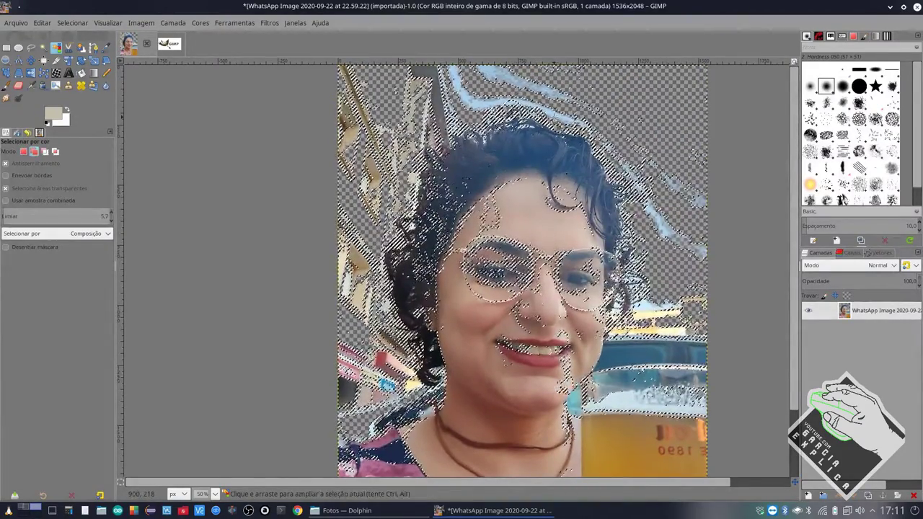
drag(663, 143, 644, 130)
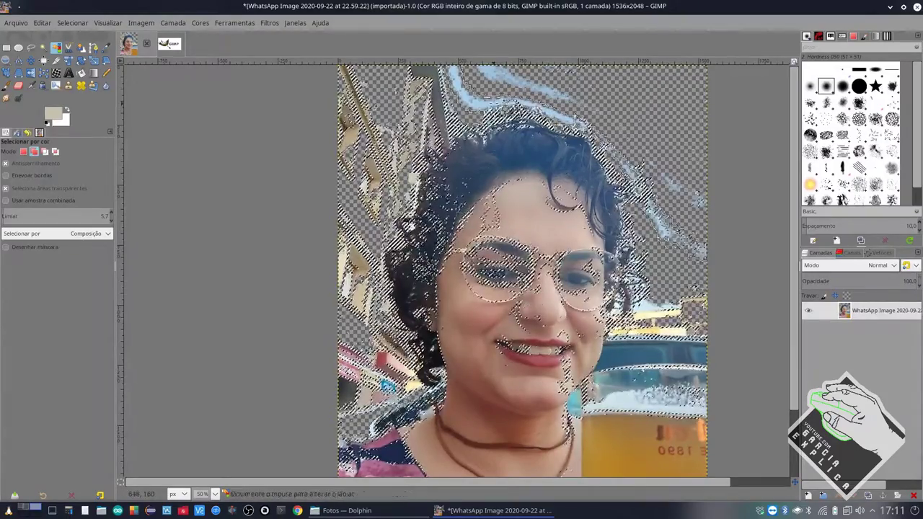
drag(542, 108, 650, 208)
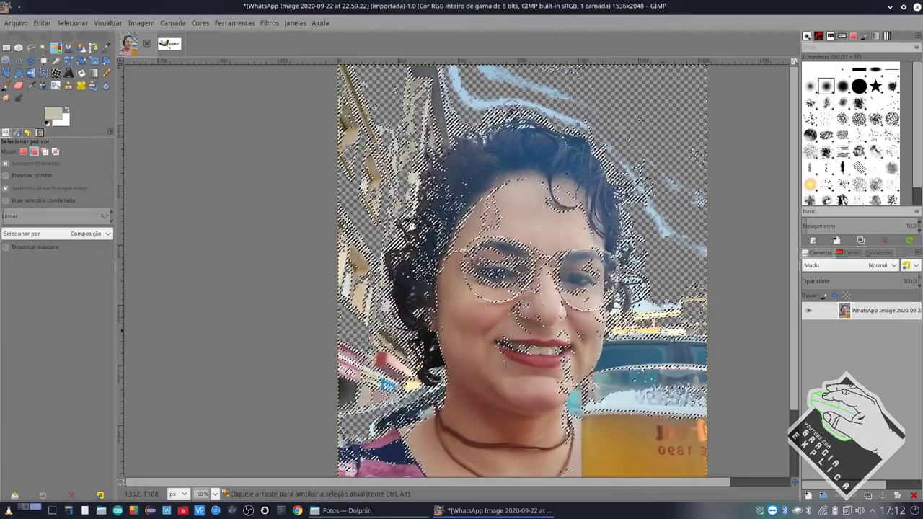
Step: Erase the remaining background along the left edge by the hair and around the truck
click(19, 85)
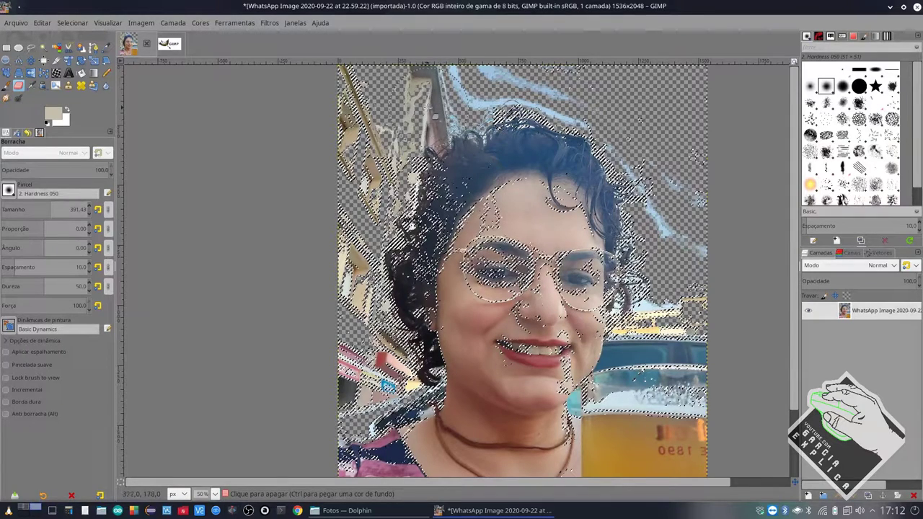
mouse_move(395, 95)
mouse_down()
mouse_move(392, 362)
mouse_move(385, 400)
mouse_move(370, 403)
mouse_up()
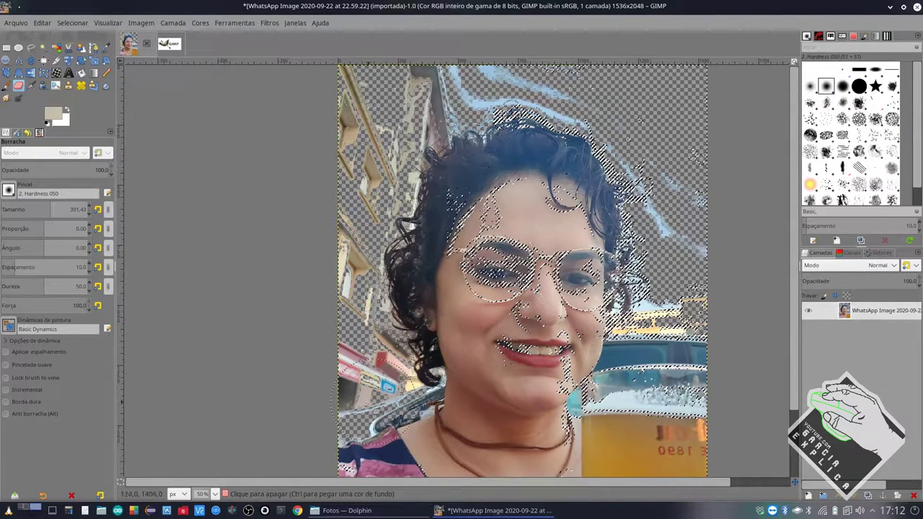
mouse_move(635, 339)
mouse_down()
mouse_move(680, 326)
mouse_move(631, 256)
mouse_move(624, 127)
mouse_move(551, 101)
mouse_move(407, 123)
mouse_move(392, 200)
mouse_move(395, 105)
mouse_up()
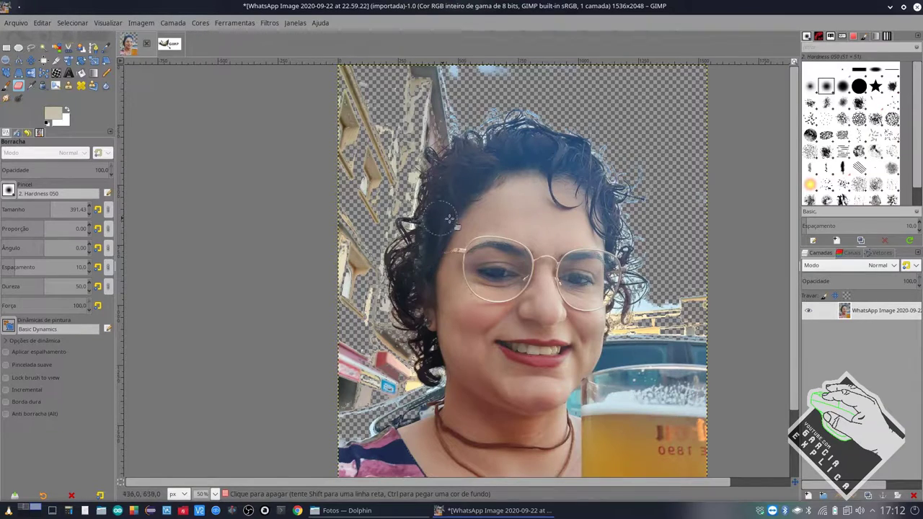
key(r)
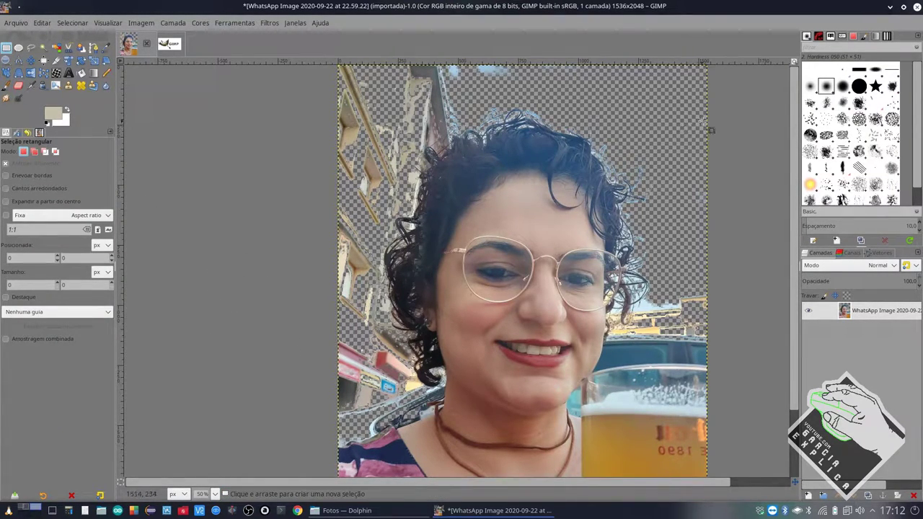
Step: Clear a tall rectangular strip of background down the photo's left side
mouse_move(703, 121)
mouse_down()
mouse_move(257, 68)
mouse_move(324, 78)
mouse_up()
drag(530, 109, 536, 92)
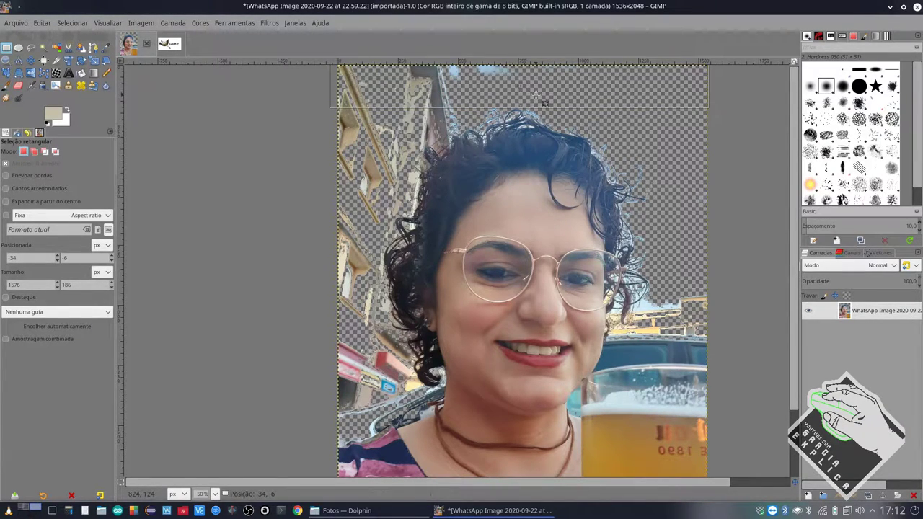
scroll(546, 101, up, 4)
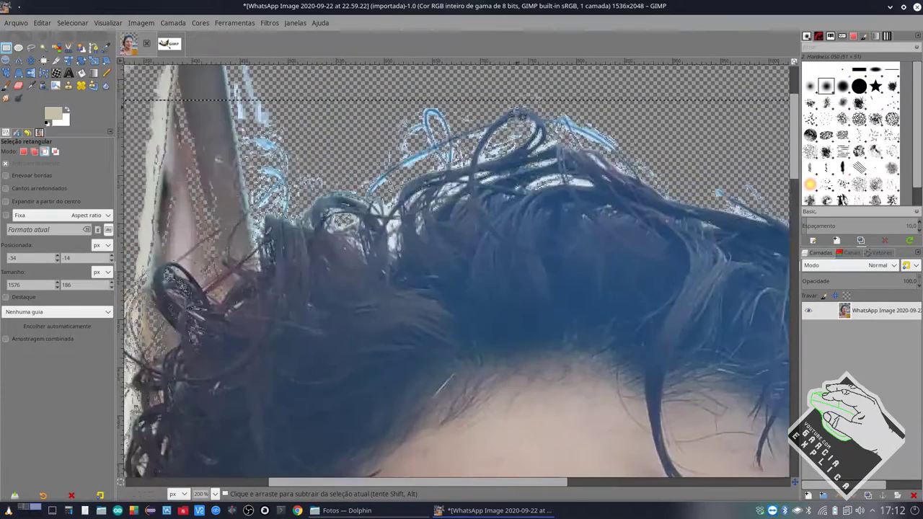
scroll(515, 119, down, 5)
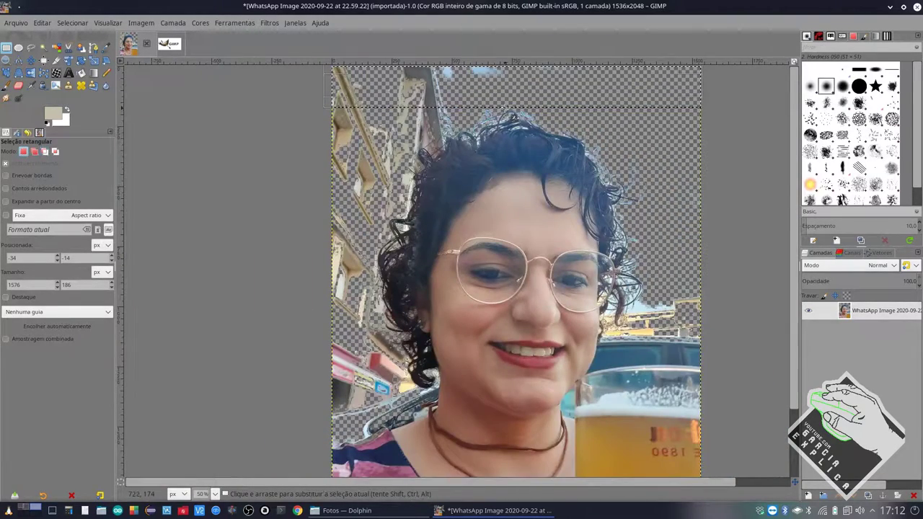
click(316, 90)
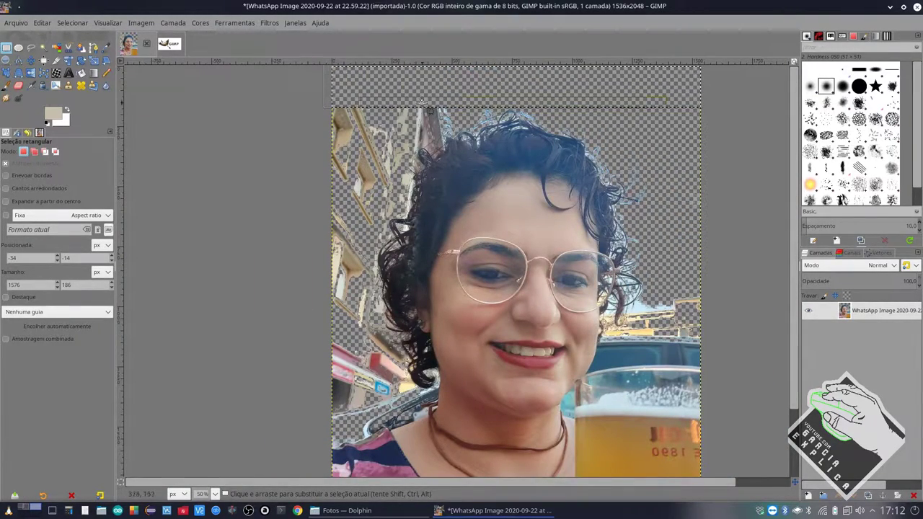
drag(316, 90, 374, 427)
key(Delete)
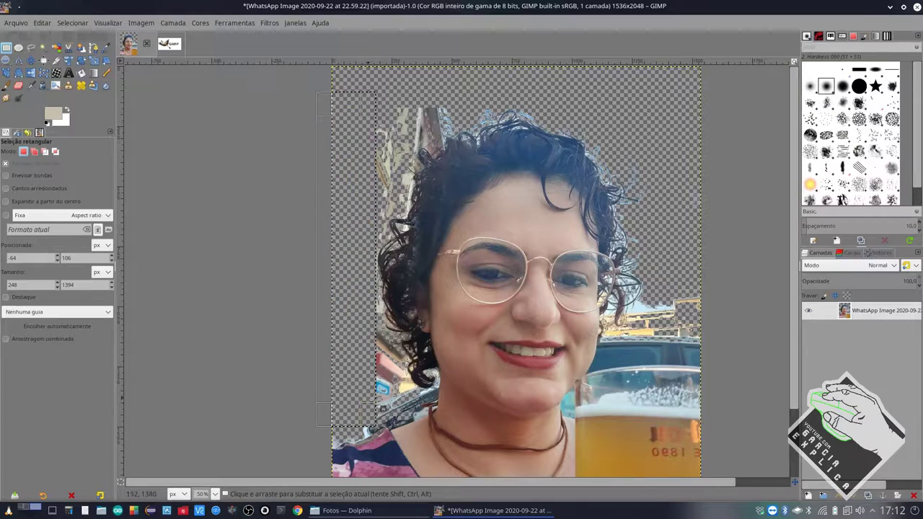
Step: Clear the rectangular background block right of her head and drop the selection
drag(664, 147, 735, 360)
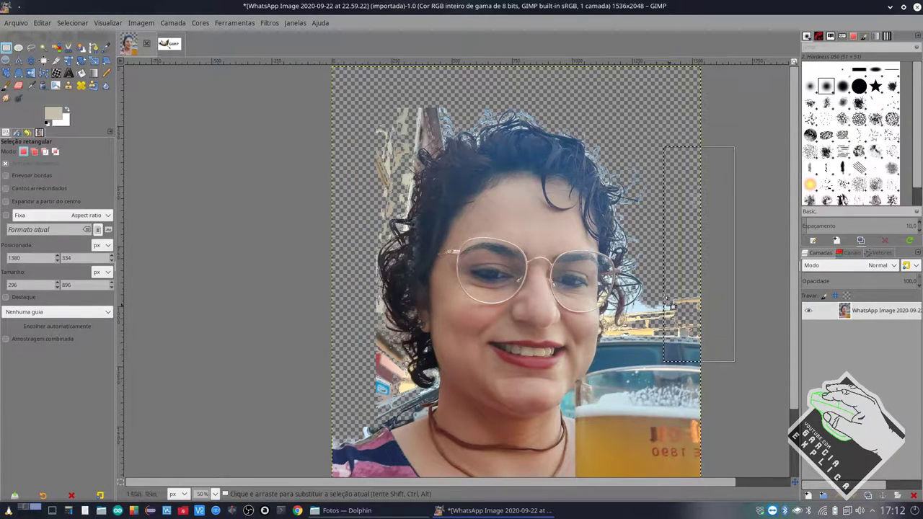
drag(660, 253, 653, 254)
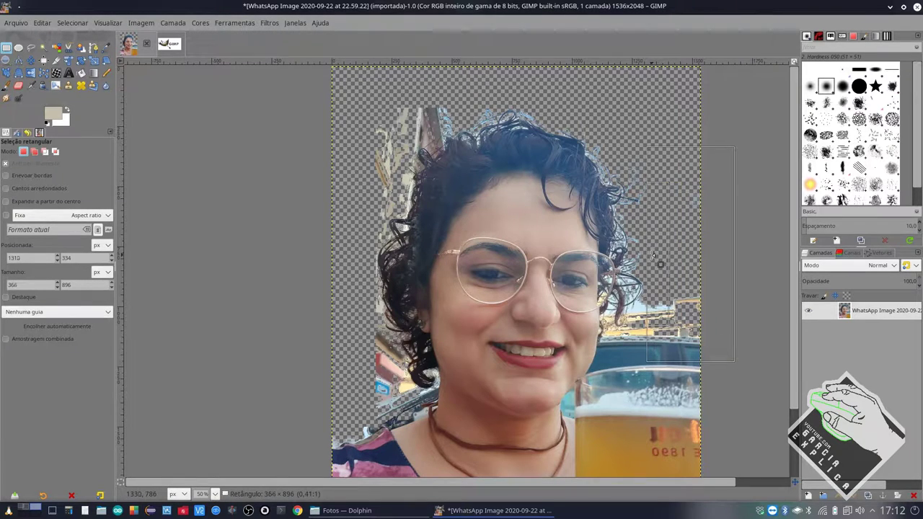
key(Delete)
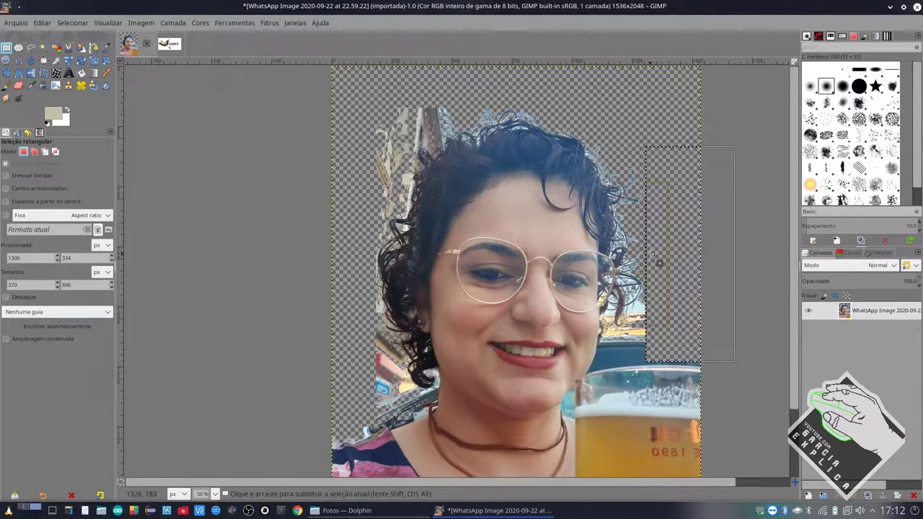
click(598, 99)
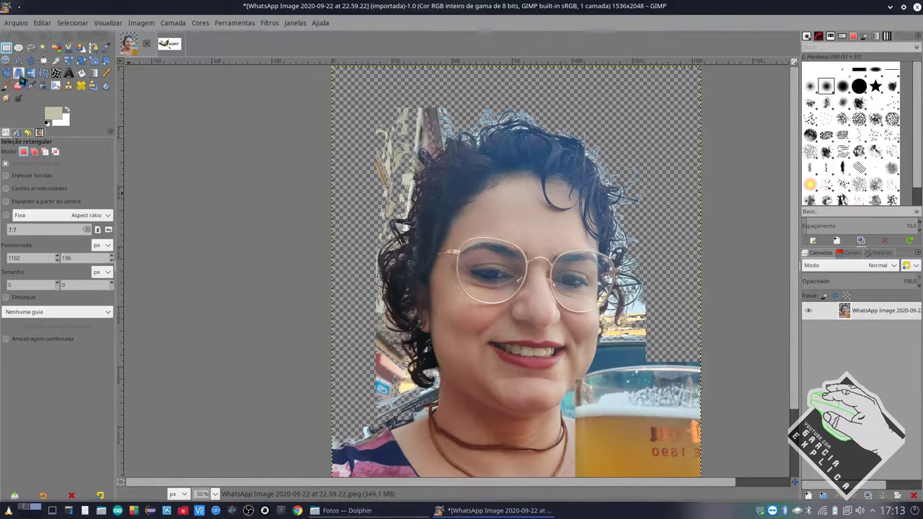
Step: Select by colour the pink shirt, raising the threshold over skin, hair and background edges
click(56, 47)
scroll(369, 391, up, 1)
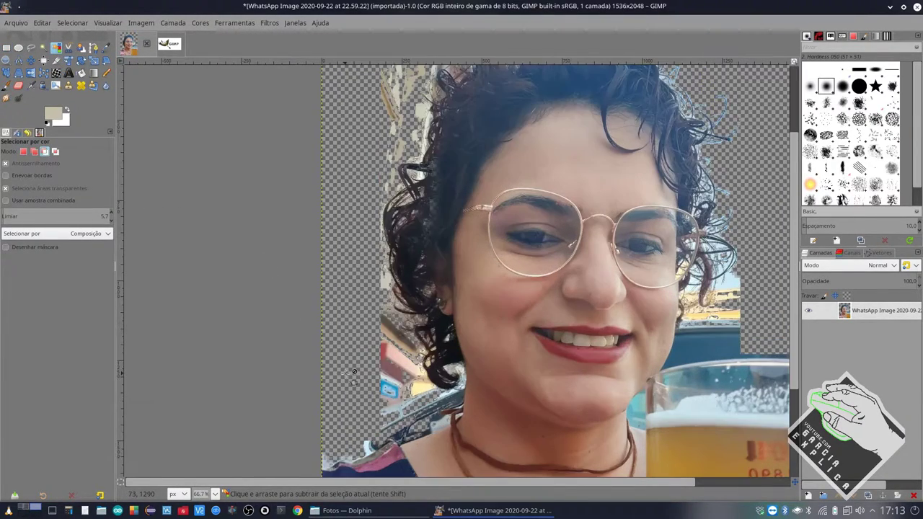
scroll(351, 379, up, 1)
scroll(388, 372, up, 1)
key(shift)
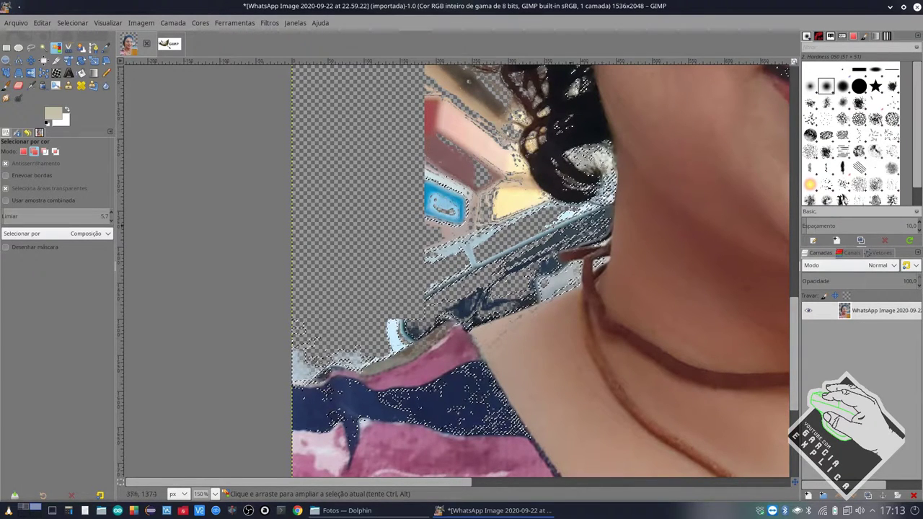
key(shift)
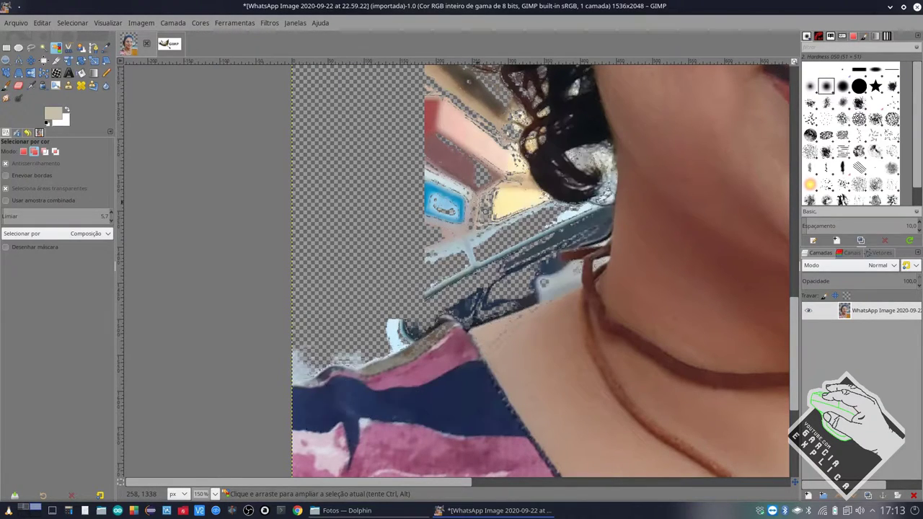
shift+click(448, 128)
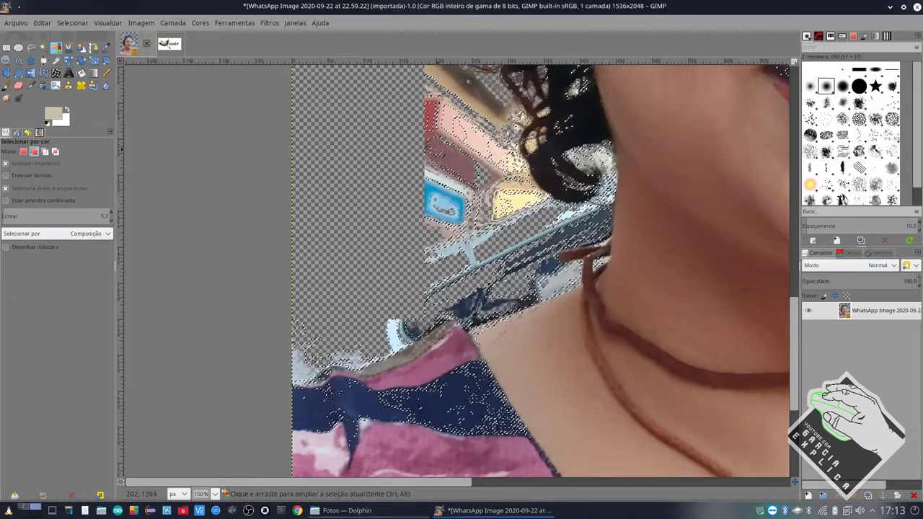
drag(431, 132, 437, 219)
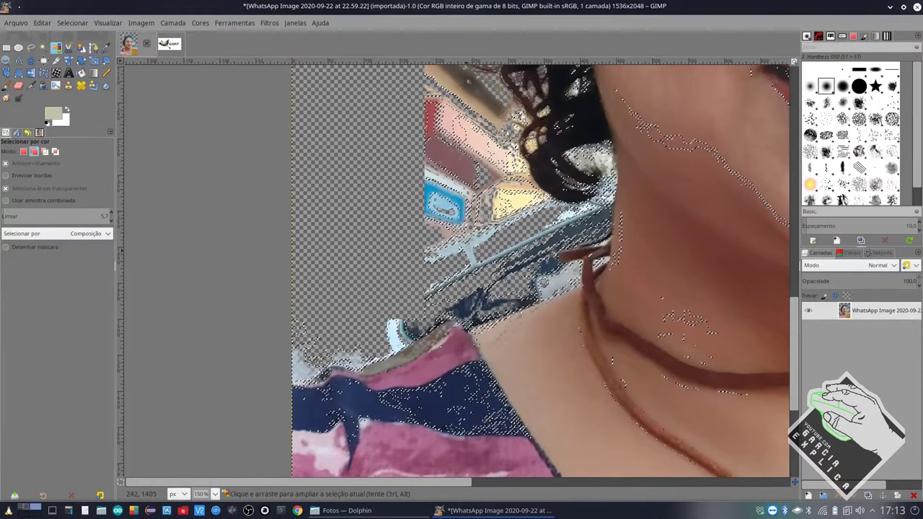
Step: Zoom back out over the whole selfie and switch to the Eraser
scroll(541, 270, up, 3)
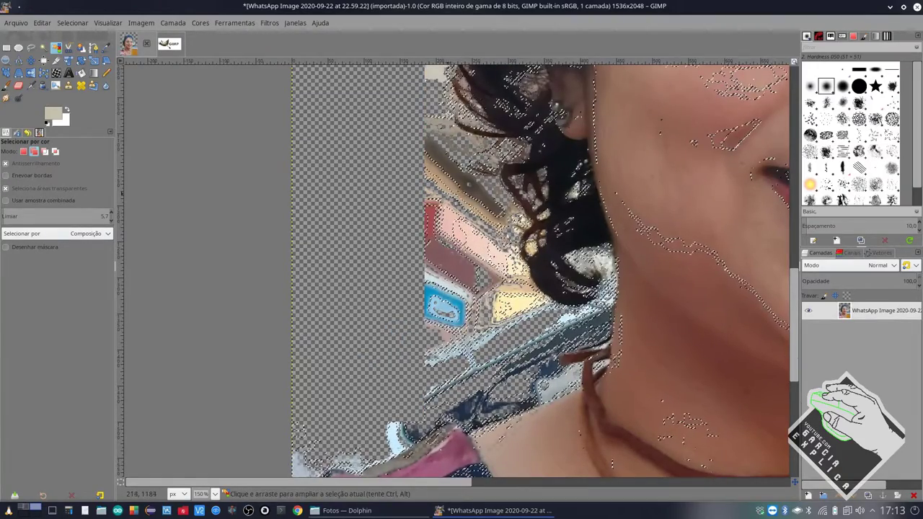
scroll(541, 271, up, 3)
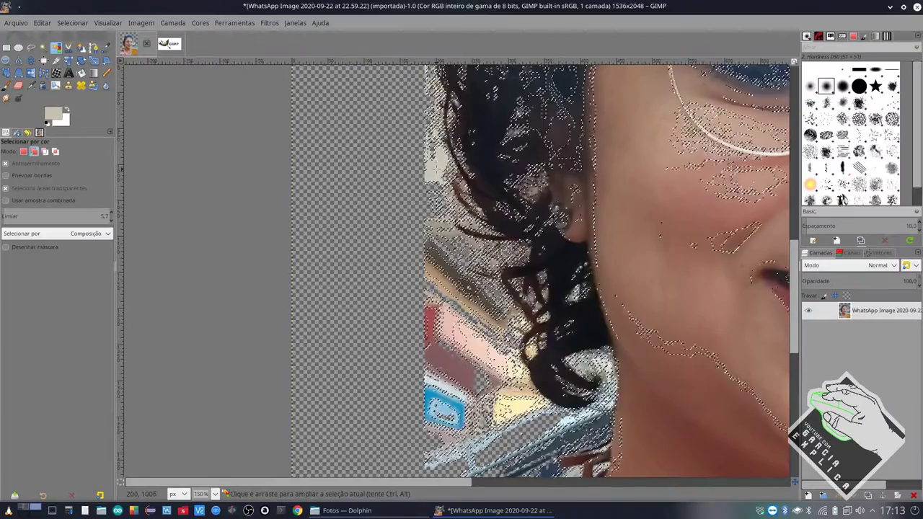
scroll(541, 270, up, 3)
scroll(541, 270, up, 3)
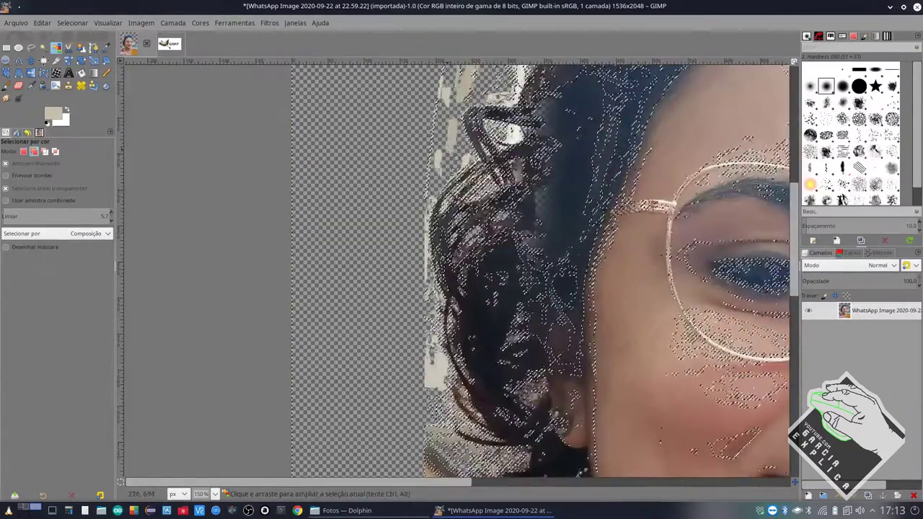
scroll(541, 271, up, 5)
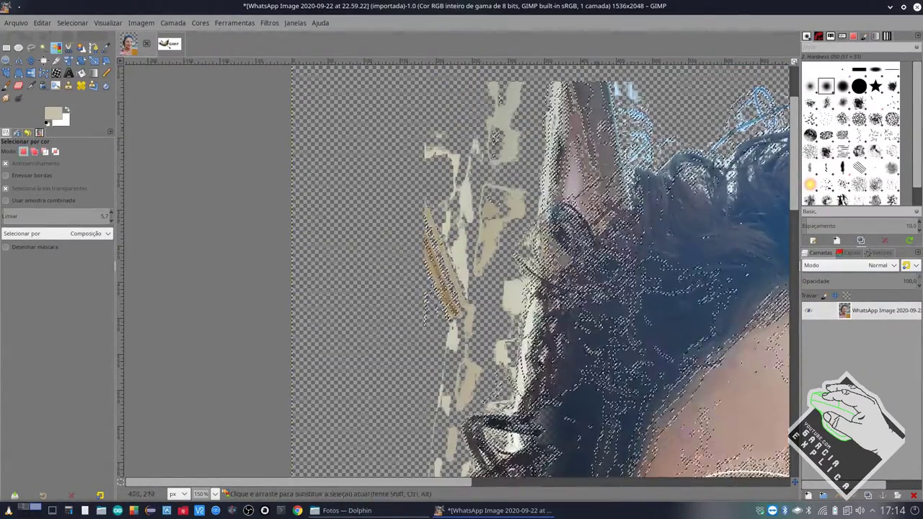
scroll(457, 271, right, 10)
scroll(347, 256, down, 1)
scroll(348, 256, down, 2)
scroll(347, 257, up, 1)
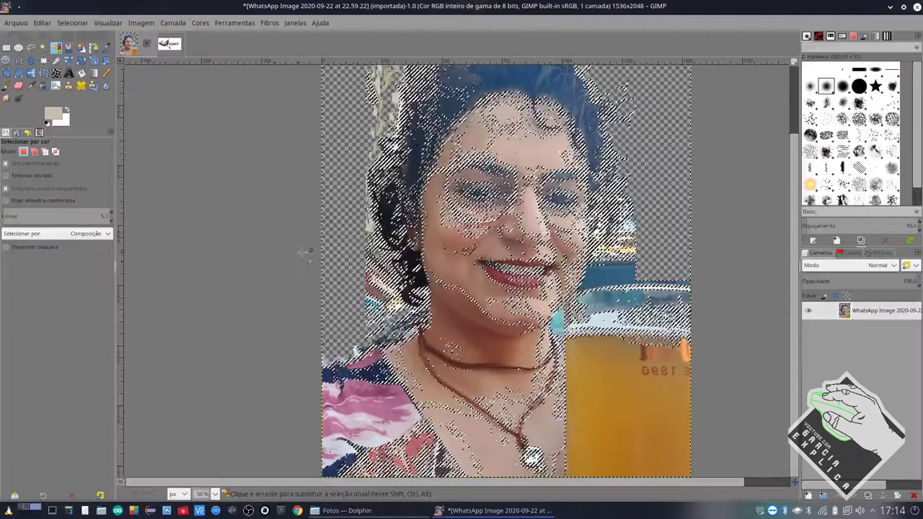
click(19, 85)
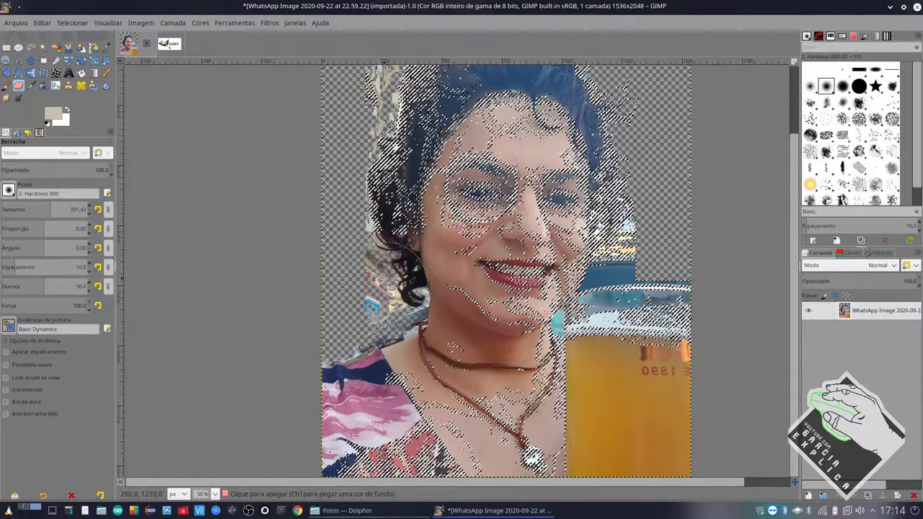
Step: Grow the colour selection outward via Select > Grow
click(371, 307)
click(108, 22)
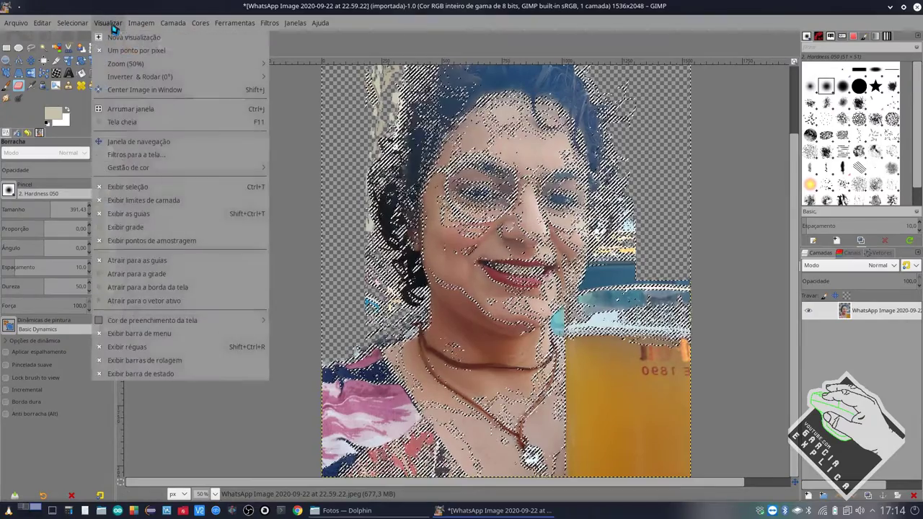
click(92, 176)
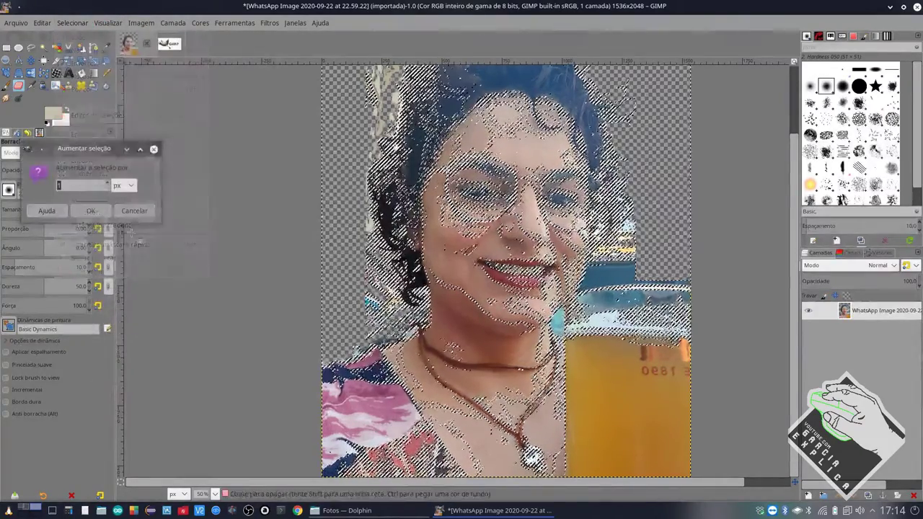
key(Return)
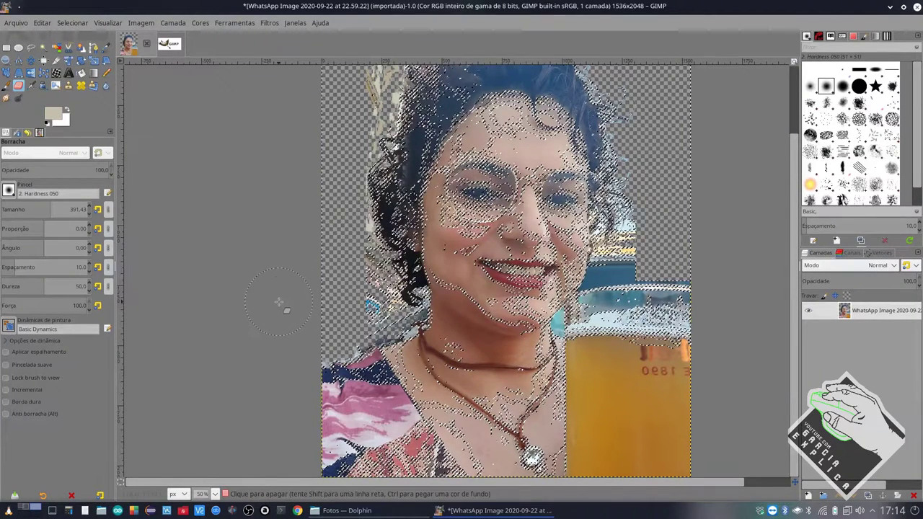
Step: Erase the background left of the hair and shoulder and along the head's right side
drag(346, 323, 425, 228)
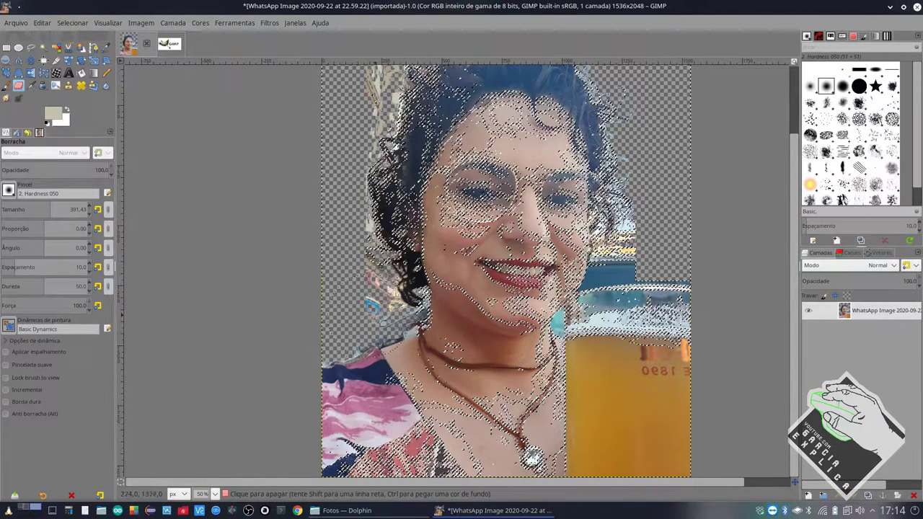
drag(389, 281, 356, 214)
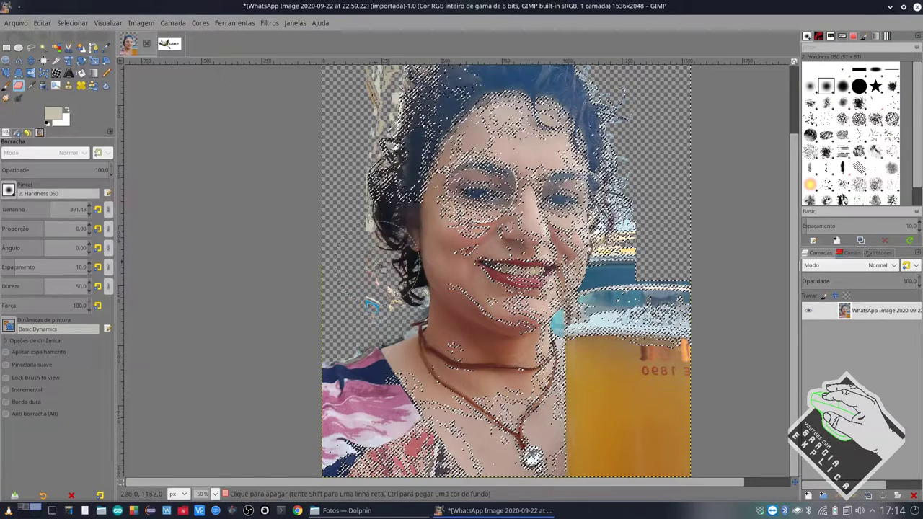
scroll(357, 213, up, 3)
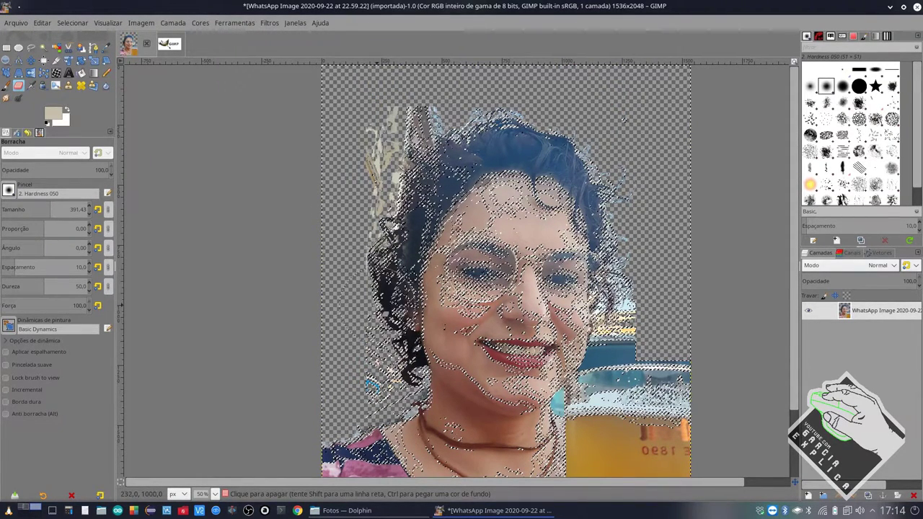
mouse_move(365, 305)
mouse_down()
mouse_move(370, 168)
mouse_move(395, 146)
mouse_move(504, 100)
mouse_move(550, 99)
mouse_up()
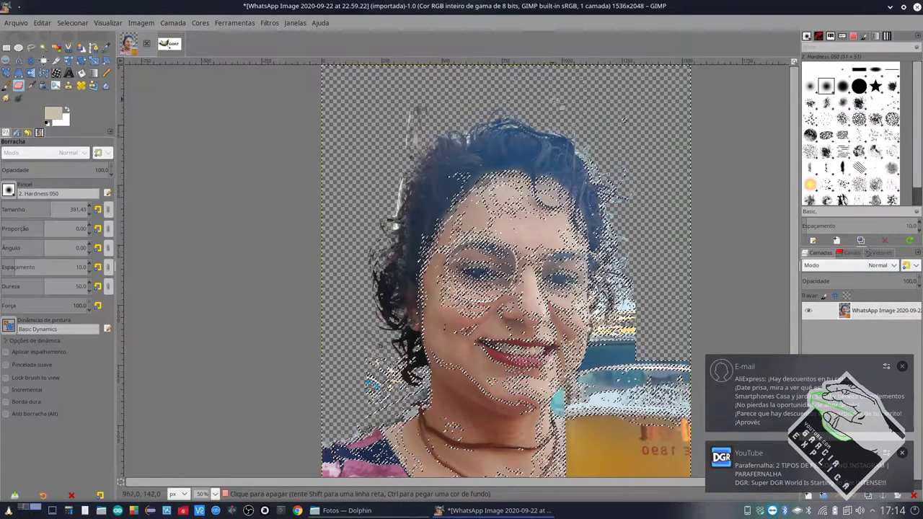
drag(601, 122, 655, 265)
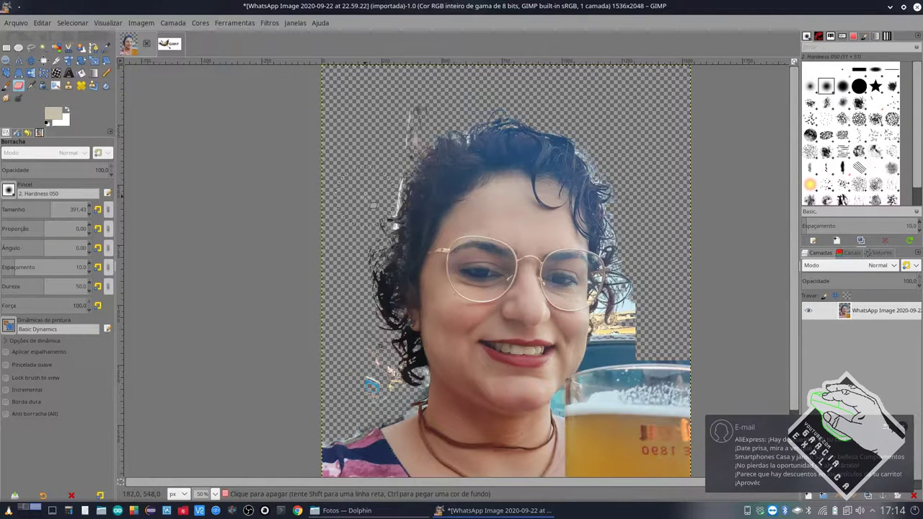
scroll(373, 393, up, 1)
scroll(373, 393, up, 1)
scroll(361, 361, up, 1)
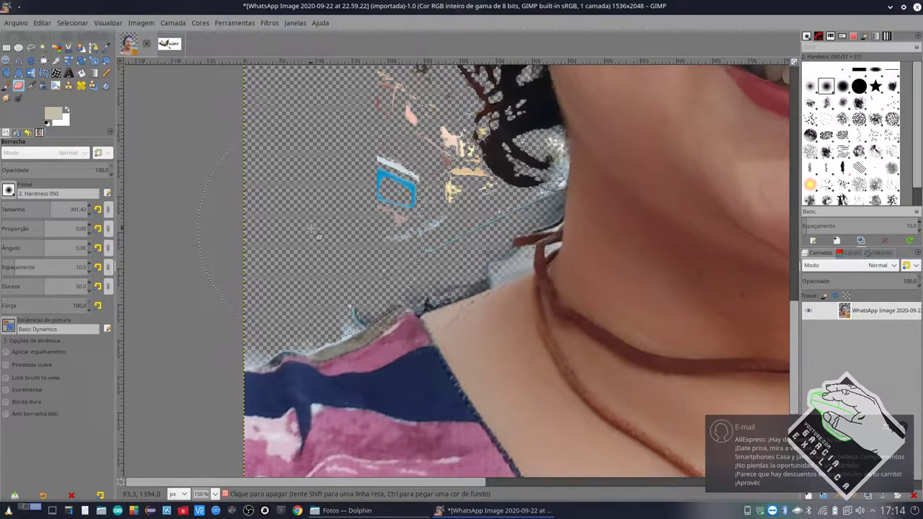
Step: Try the 1. Pixel brush, then give the Eraser the 2. Hardness 100 brush
click(8, 190)
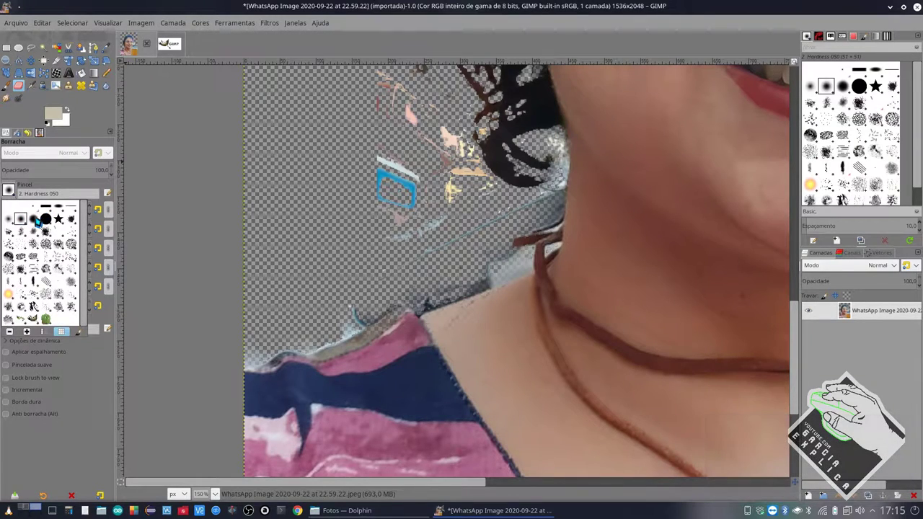
click(8, 216)
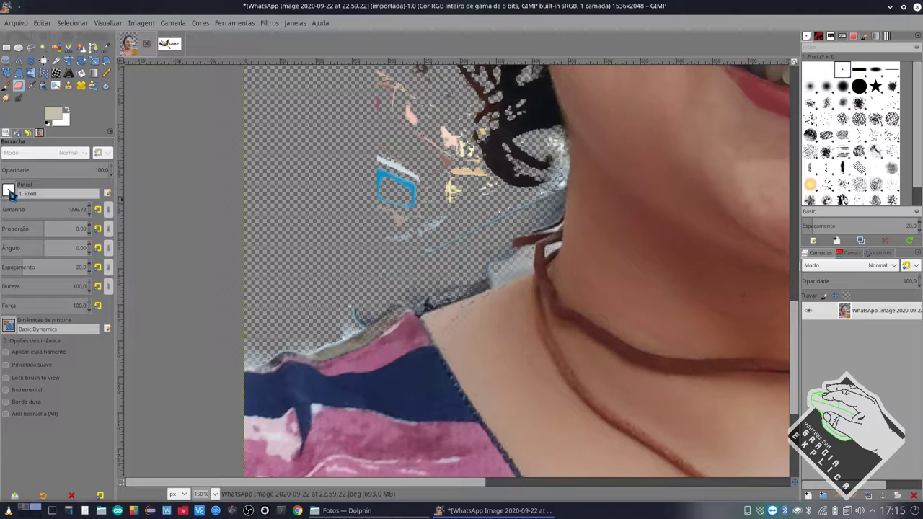
click(9, 191)
click(33, 228)
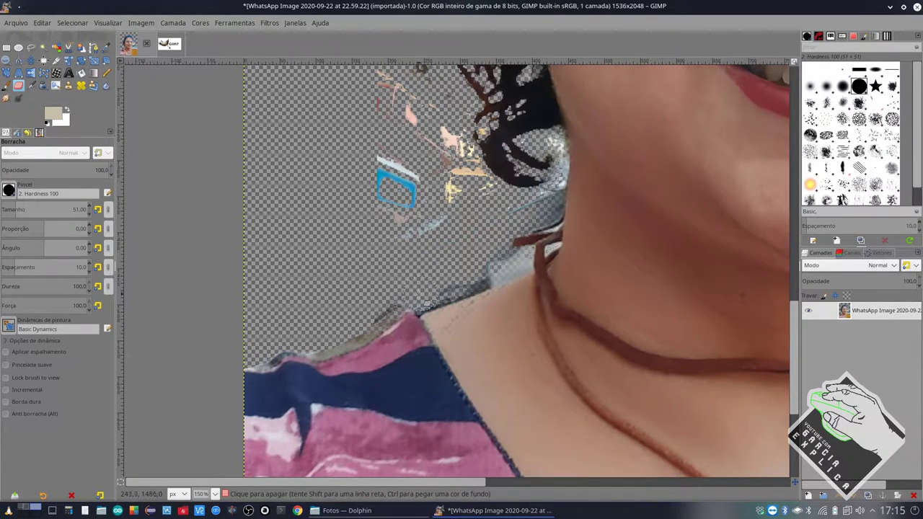
Step: Erase grey scraps and the blue outline by the shoulder and neck, then shrink the eraser to 7.19
drag(424, 301, 523, 264)
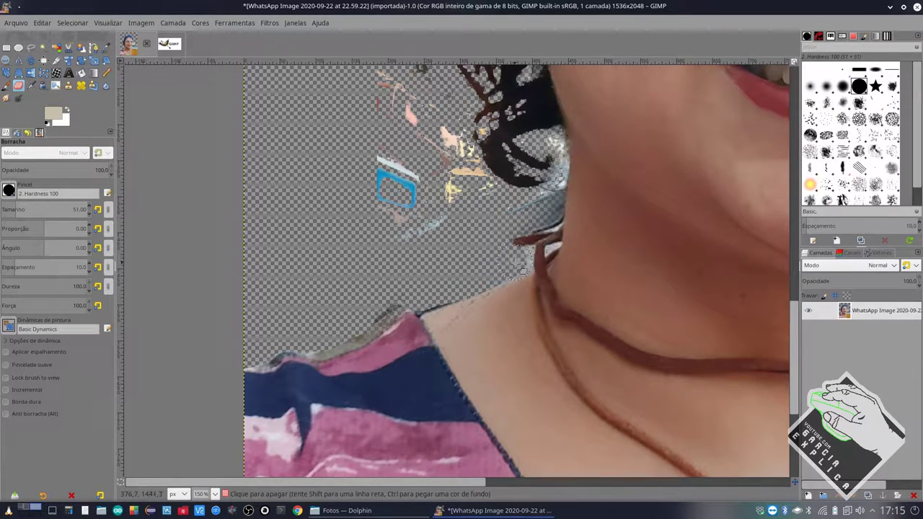
mouse_move(446, 231)
mouse_down()
mouse_move(393, 184)
mouse_move(411, 245)
mouse_move(425, 194)
mouse_move(462, 183)
mouse_move(483, 193)
mouse_move(470, 168)
mouse_move(453, 148)
mouse_move(446, 184)
mouse_move(389, 130)
mouse_move(420, 254)
mouse_move(392, 181)
mouse_move(380, 245)
mouse_up()
scroll(443, 184, up, 3)
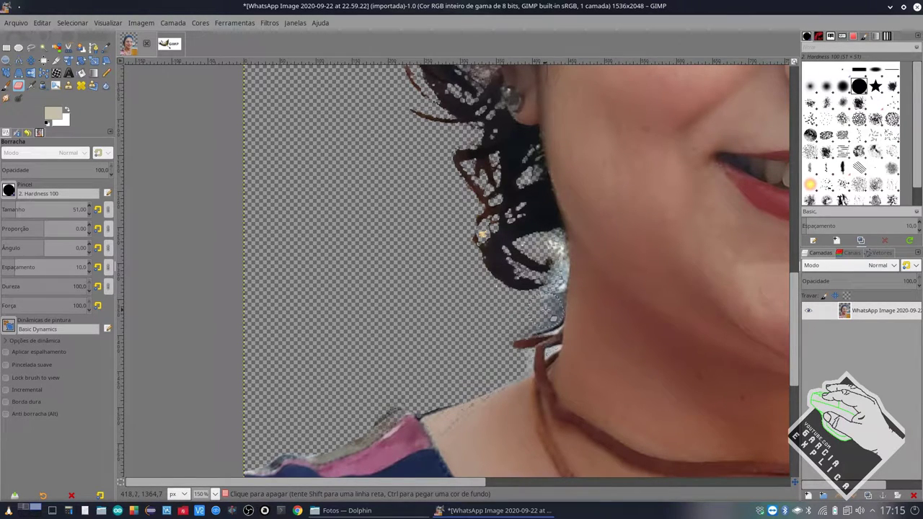
drag(545, 310, 557, 282)
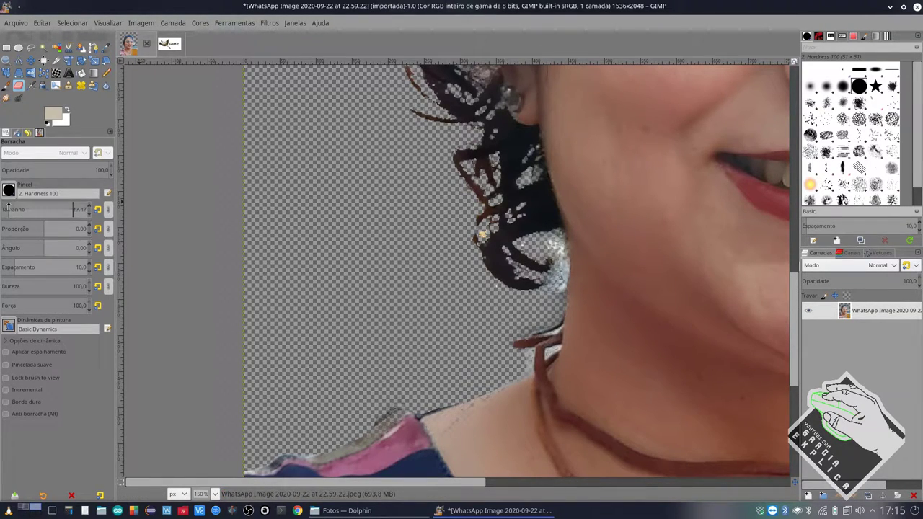
click(8, 209)
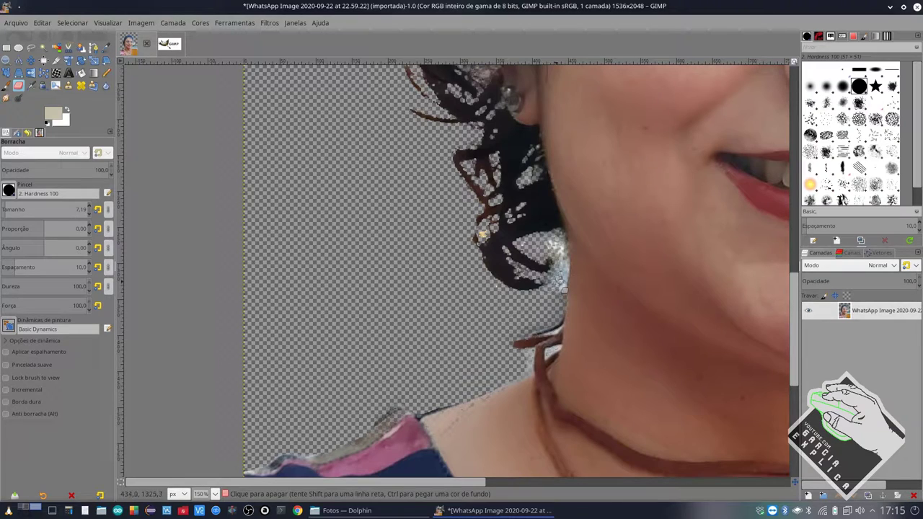
scroll(559, 283, up, 3)
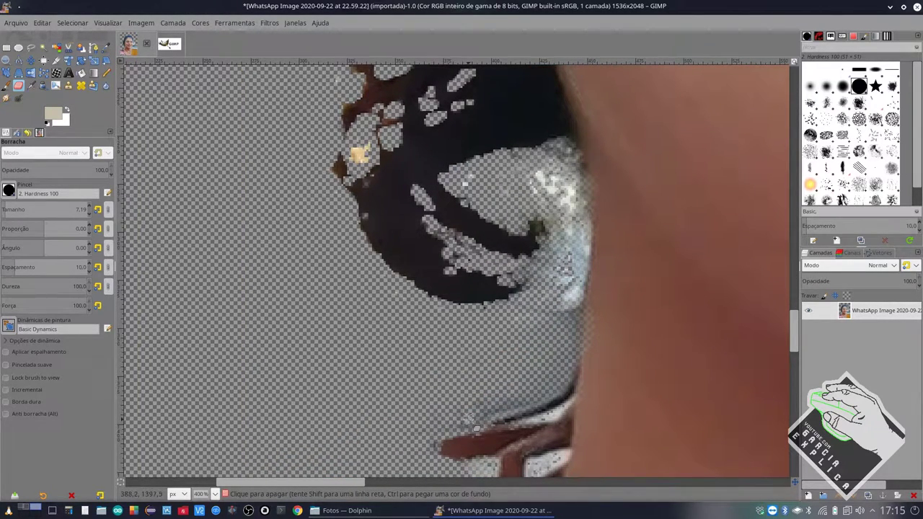
Step: Erase the light halo around the earring and background between hair strands by the neck
mouse_move(464, 424)
mouse_down()
mouse_move(531, 404)
mouse_move(550, 375)
mouse_up()
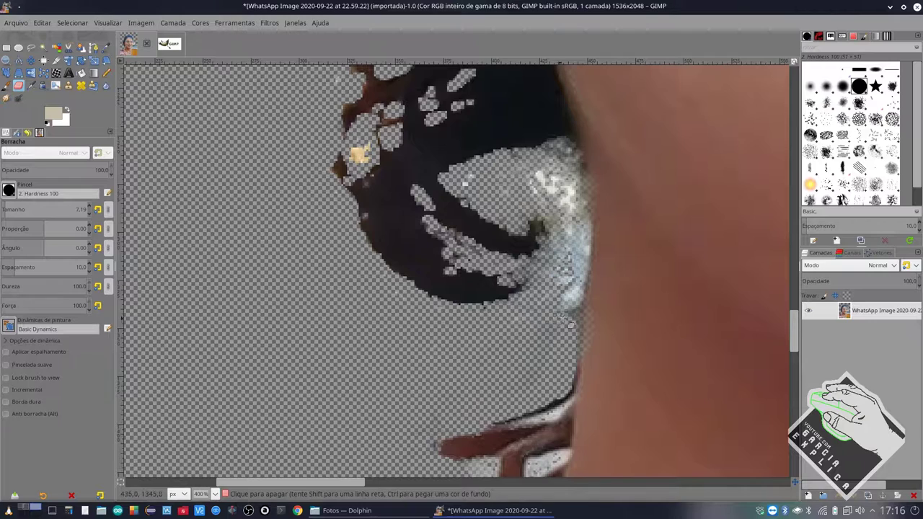
mouse_move(580, 326)
mouse_down()
mouse_move(586, 231)
mouse_move(561, 149)
mouse_move(472, 186)
mouse_move(507, 173)
mouse_move(565, 297)
mouse_up()
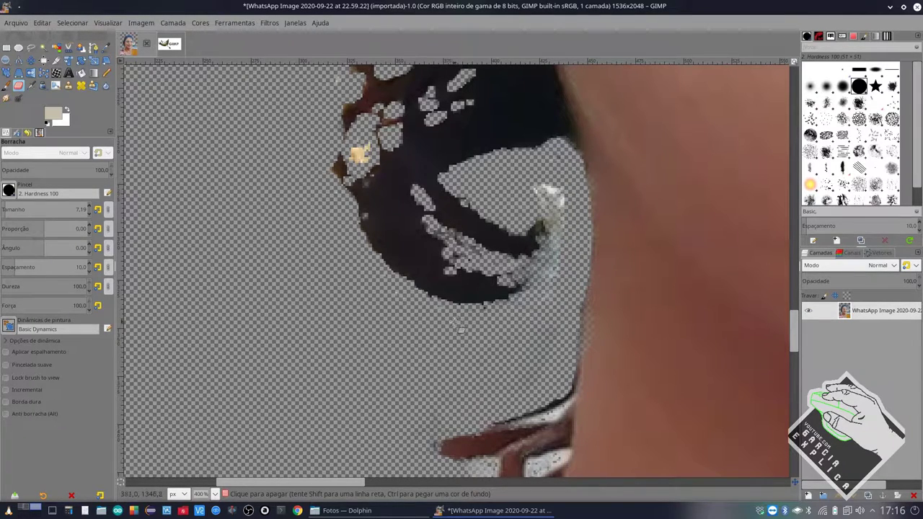
drag(505, 310, 534, 280)
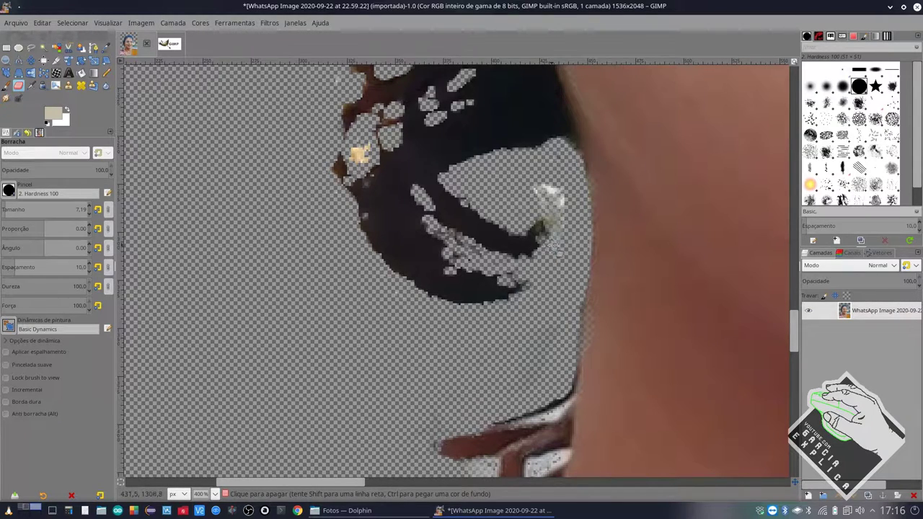
drag(550, 216, 568, 229)
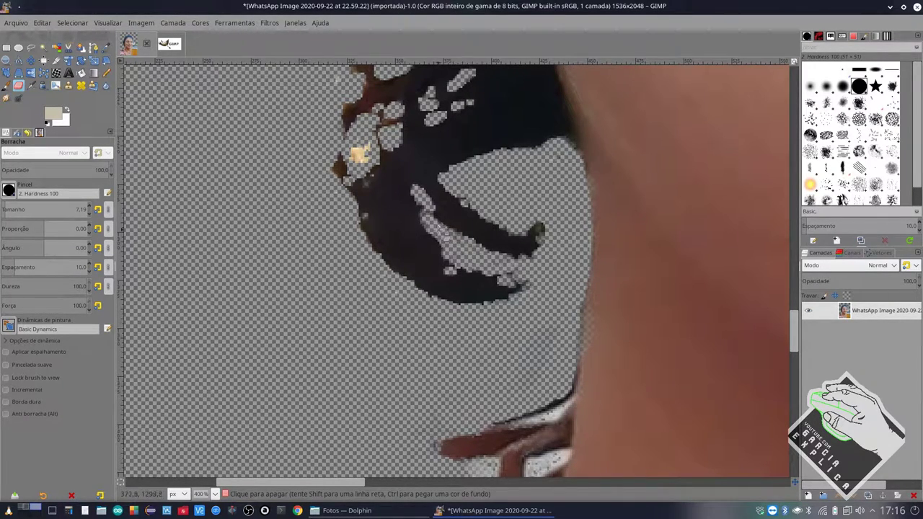
drag(430, 214, 464, 250)
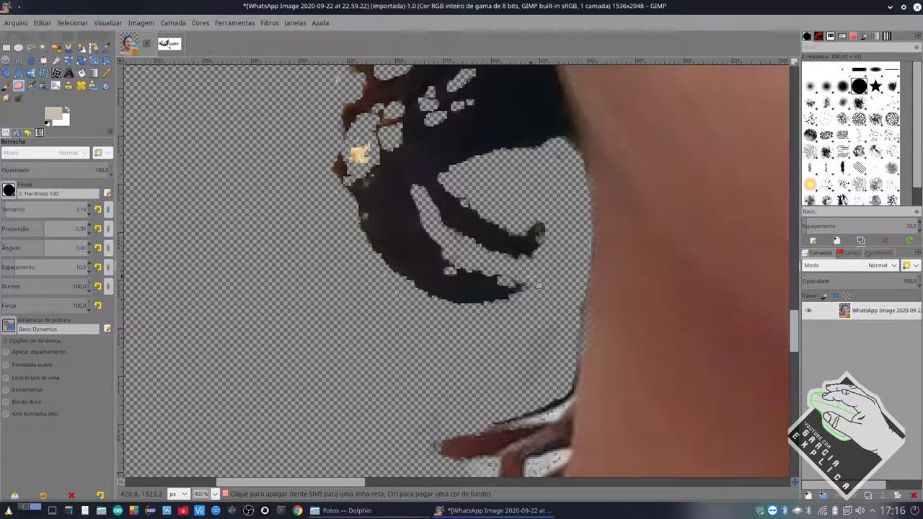
scroll(498, 381, down, 3)
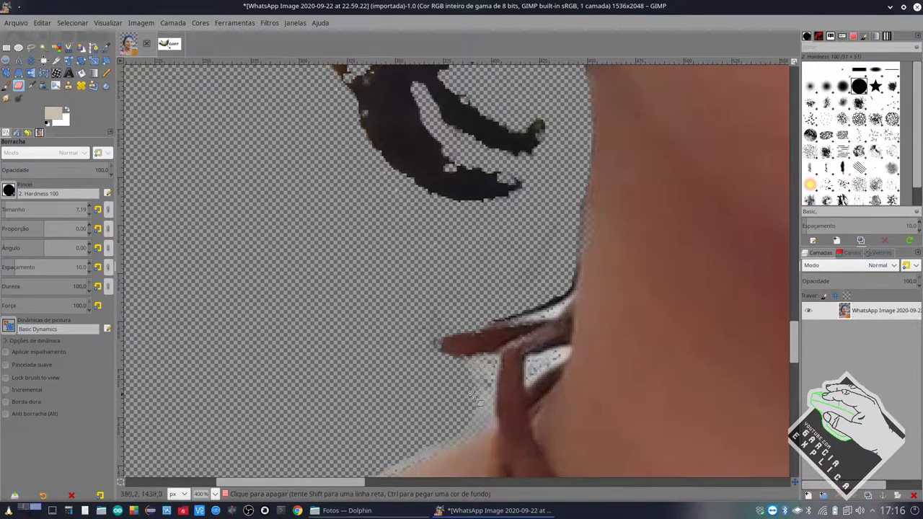
Step: Erase the pale fringe and brown smear along the finger, undoing strokes that hit skin
mouse_move(479, 425)
mouse_down()
mouse_move(518, 339)
mouse_move(571, 290)
mouse_move(440, 346)
mouse_move(501, 317)
mouse_move(447, 357)
mouse_up()
drag(496, 336, 503, 329)
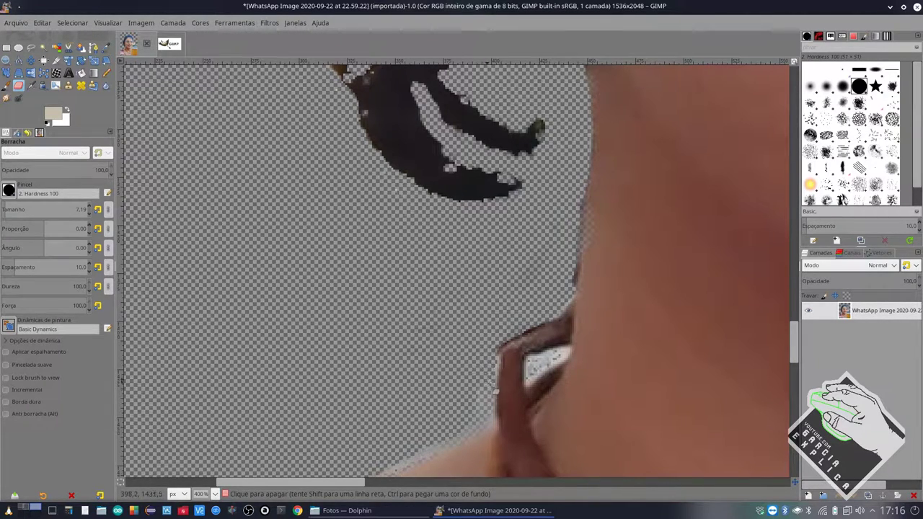
scroll(478, 376, down, 3)
drag(482, 378, 484, 290)
drag(485, 290, 487, 382)
key(ctrl+z)
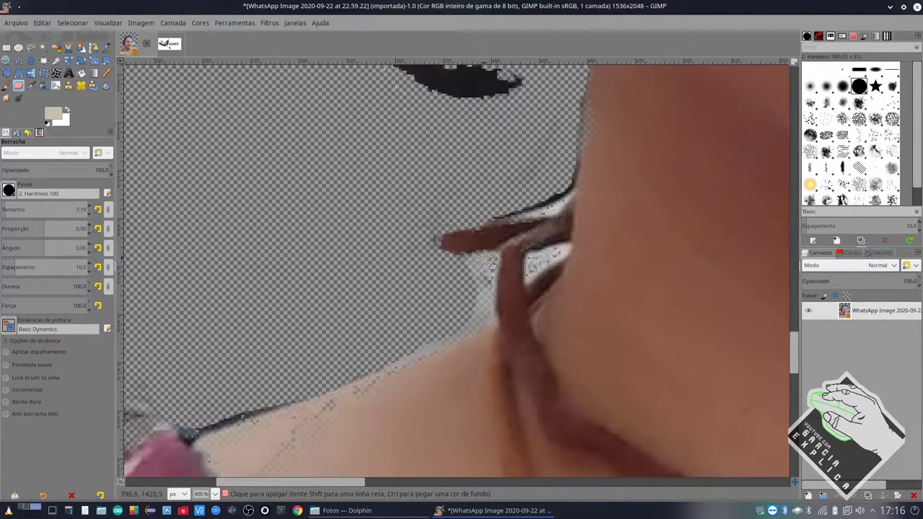
mouse_move(486, 318)
mouse_down()
mouse_move(472, 333)
mouse_move(476, 260)
mouse_move(441, 242)
mouse_move(476, 252)
mouse_up()
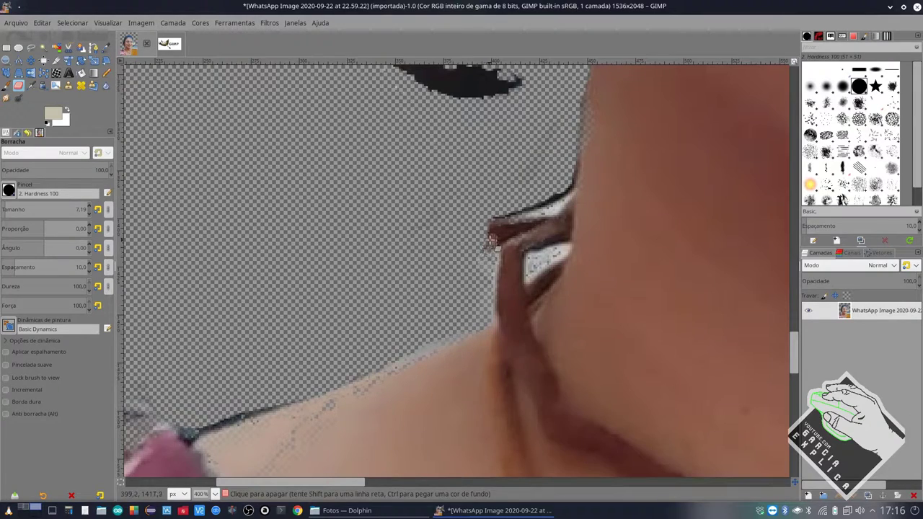
mouse_move(493, 259)
mouse_down()
mouse_move(502, 238)
mouse_move(564, 195)
mouse_move(495, 239)
mouse_move(546, 191)
mouse_up()
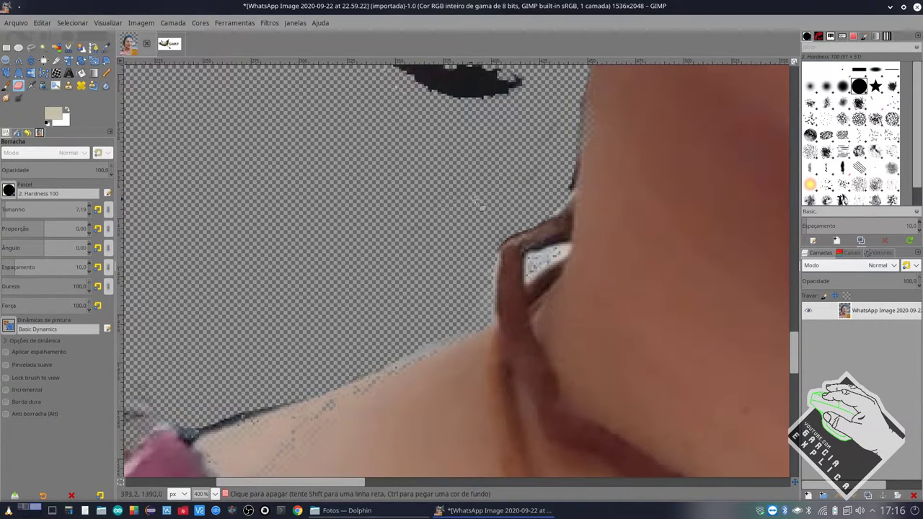
mouse_move(411, 357)
mouse_down()
mouse_move(426, 429)
mouse_move(442, 348)
mouse_up()
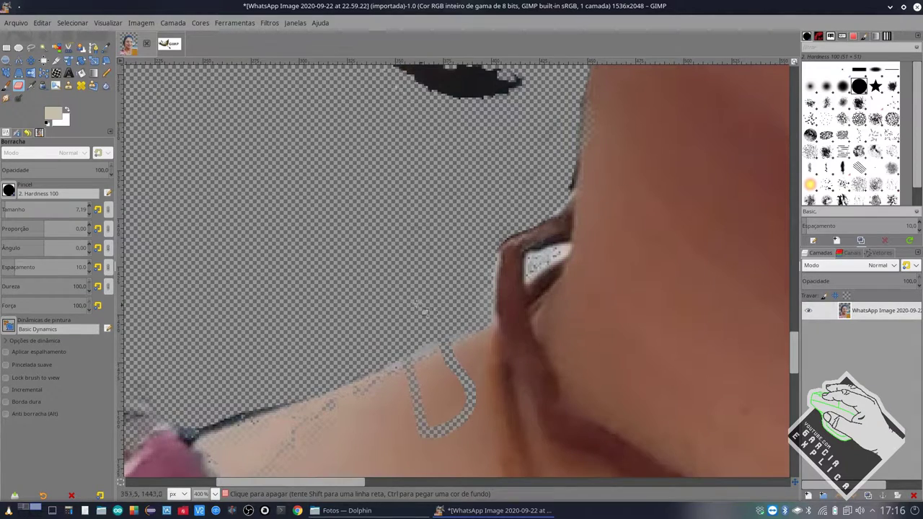
key(ctrl+z)
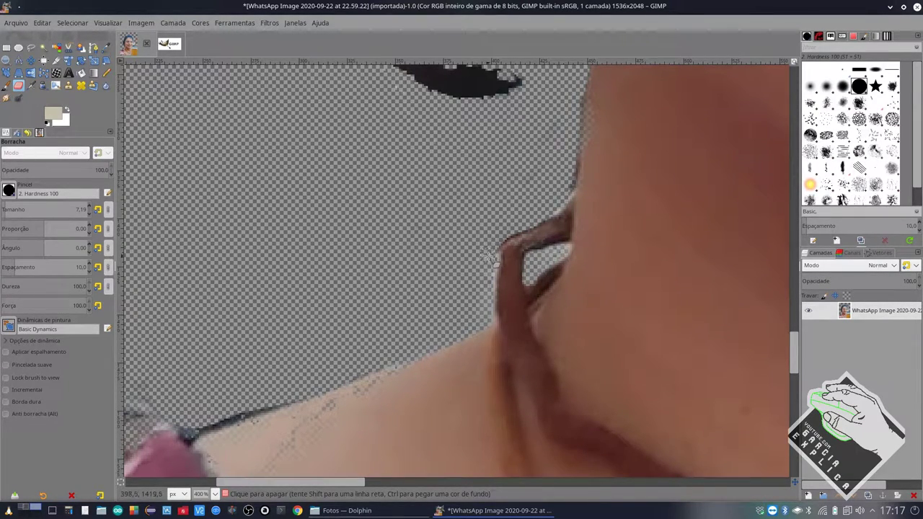
Step: Erase the dark grey streak and faint grey pixels above the pink sleeve
scroll(481, 319, left, 5)
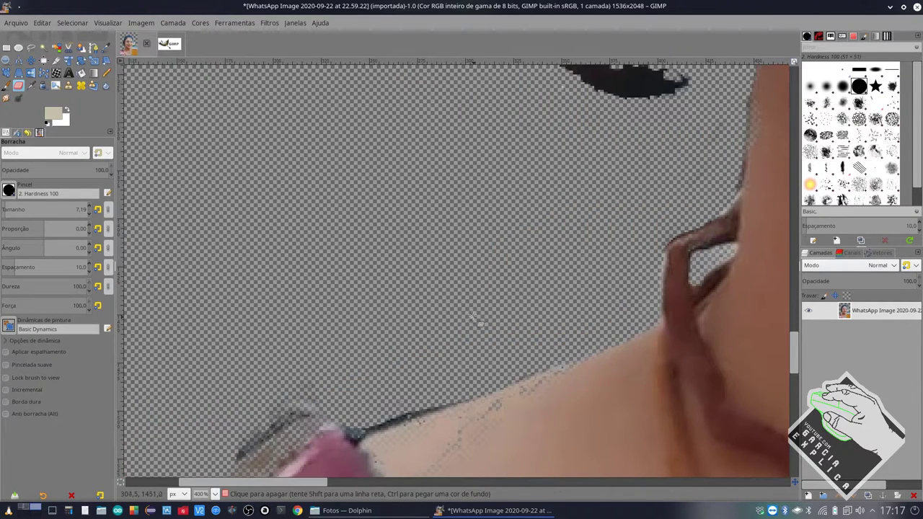
scroll(426, 296, down, 3)
scroll(325, 319, down, 3)
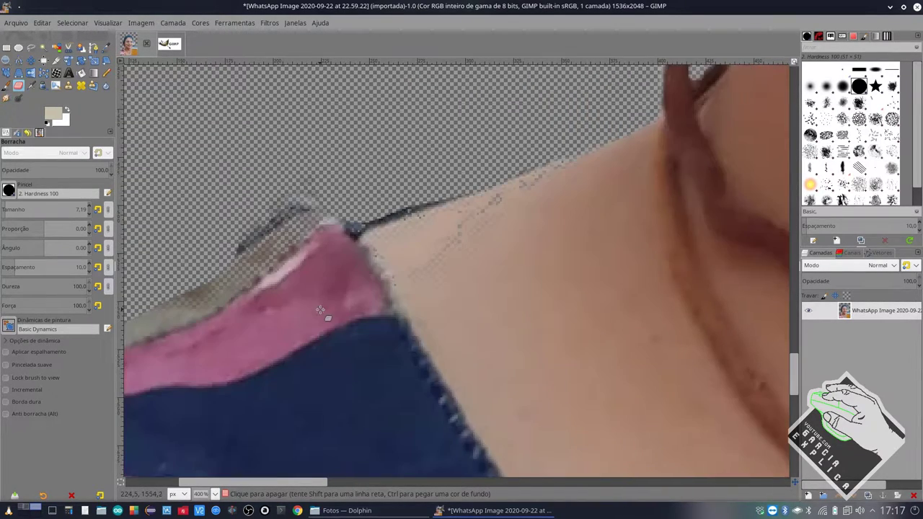
scroll(323, 306, left, 7)
drag(478, 251, 538, 207)
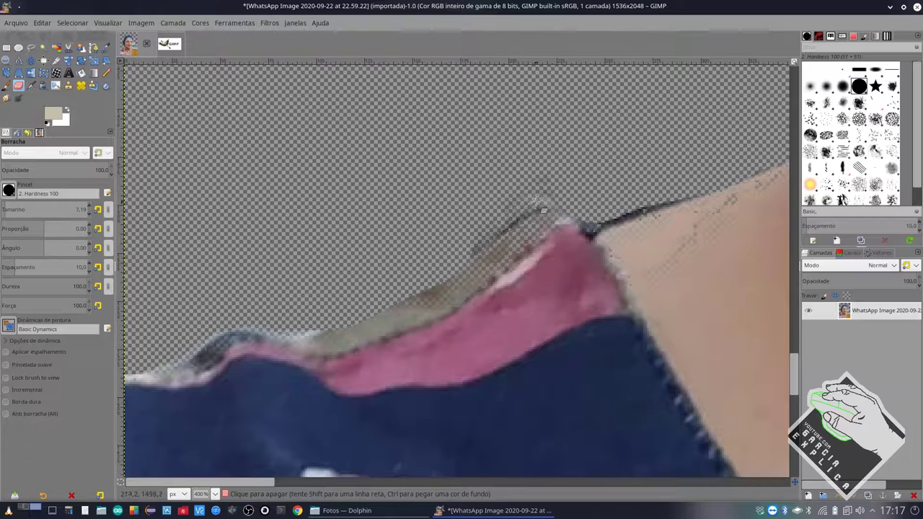
mouse_move(465, 258)
mouse_down()
mouse_move(517, 214)
mouse_move(664, 210)
mouse_up()
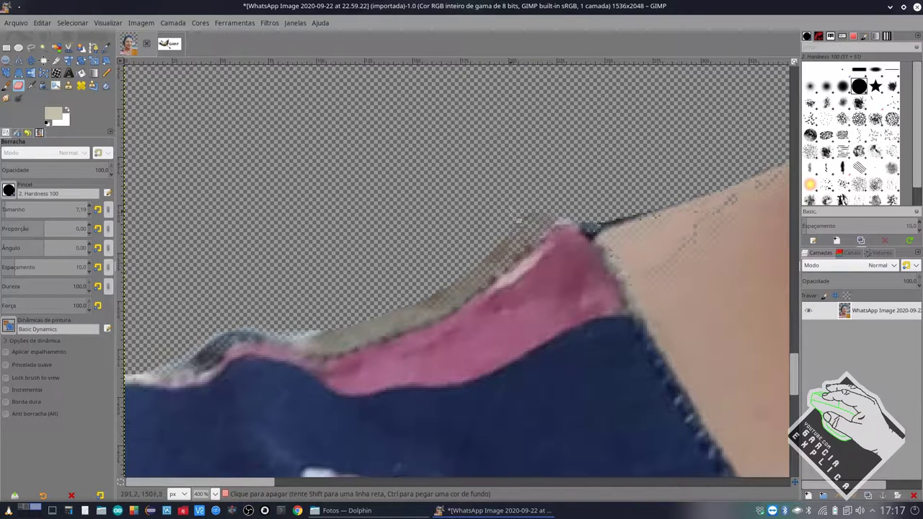
Step: Erase the brownish pixels at the hair's left edge, then zoom out to the whole image
scroll(642, 213, up, 5)
scroll(642, 213, right, 5)
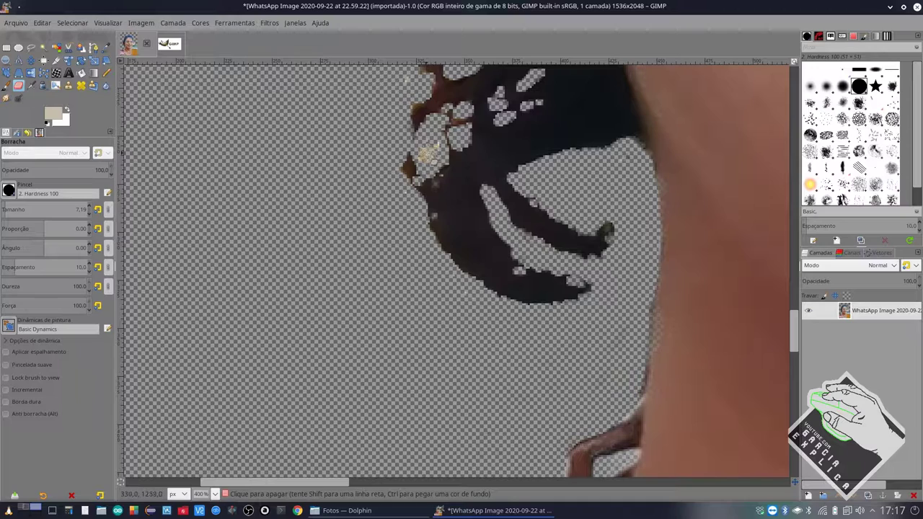
drag(422, 155, 416, 166)
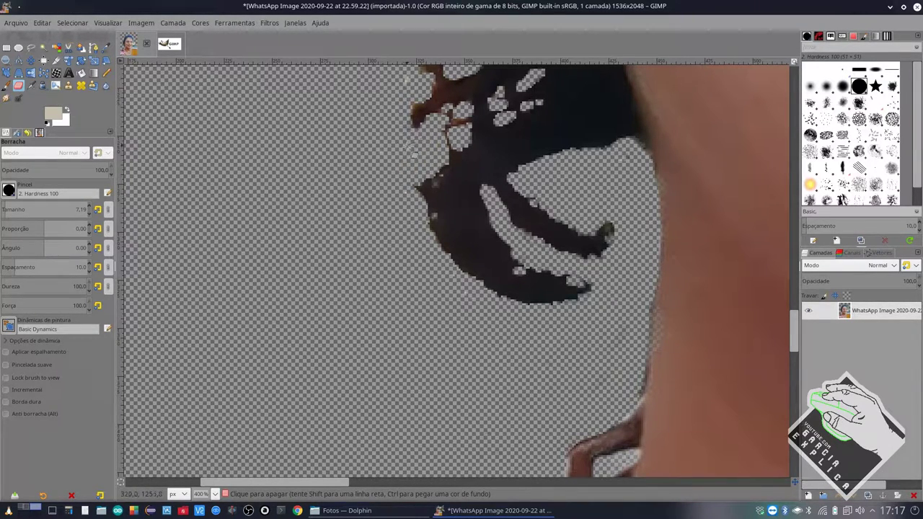
scroll(411, 144, up, 3)
scroll(375, 145, down, 3)
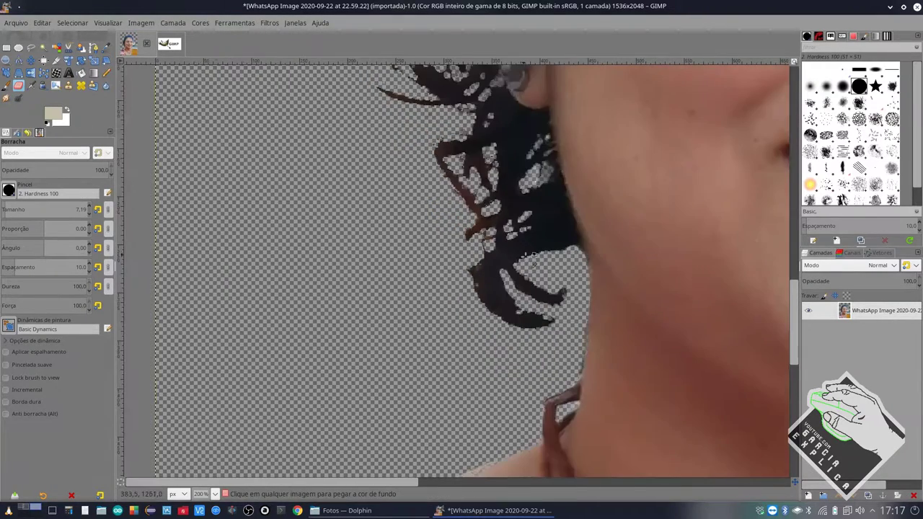
scroll(548, 296, down, 3)
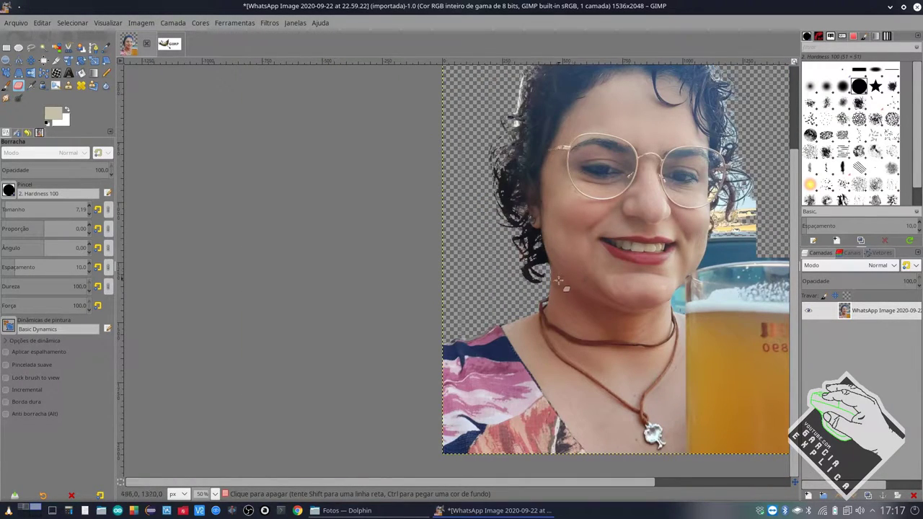
scroll(559, 280, up, 2)
scroll(548, 269, up, 3)
scroll(555, 229, down, 2)
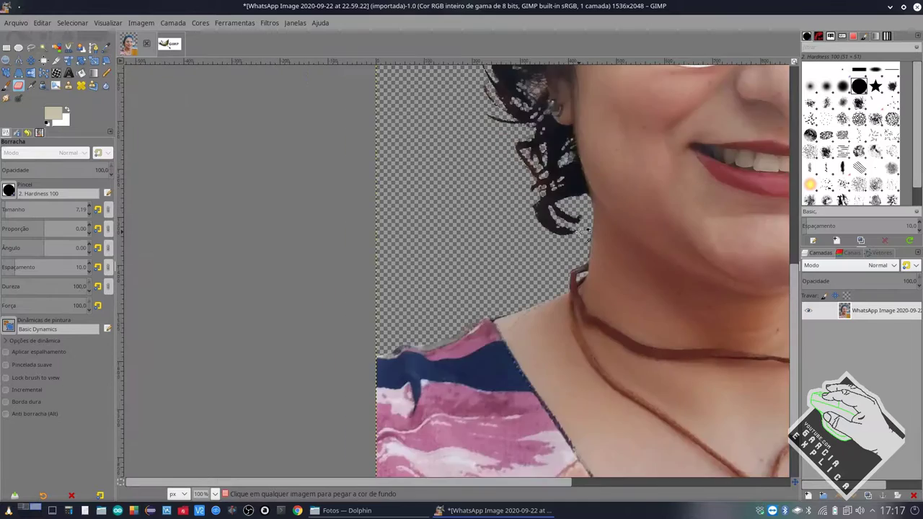
scroll(613, 235, down, 2)
scroll(628, 231, down, 1)
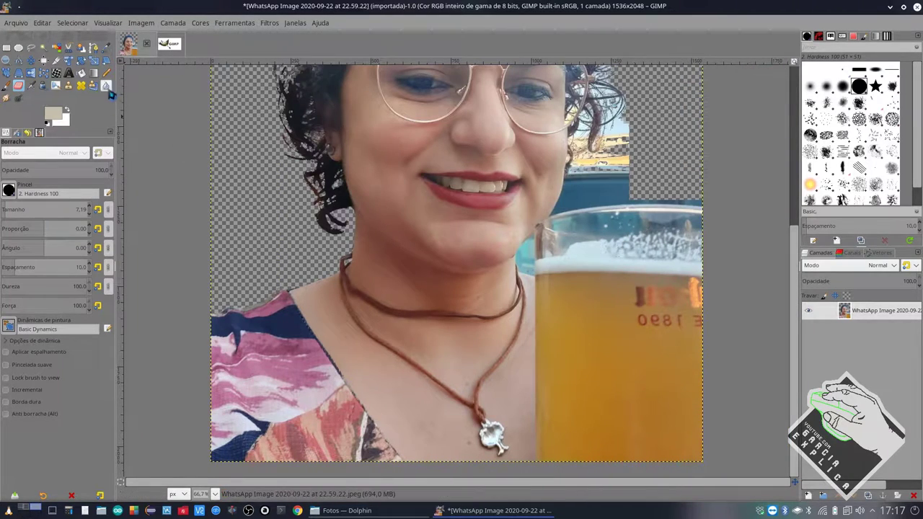
Step: Select the blue background beside the glass by colour, widening it to the sky and hair
click(55, 47)
click(593, 221)
drag(583, 195, 630, 207)
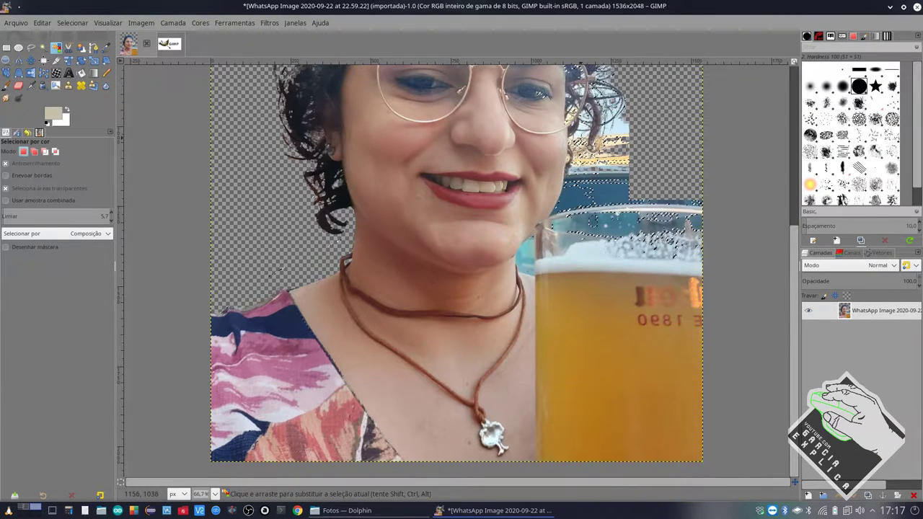
scroll(579, 144, up, 2)
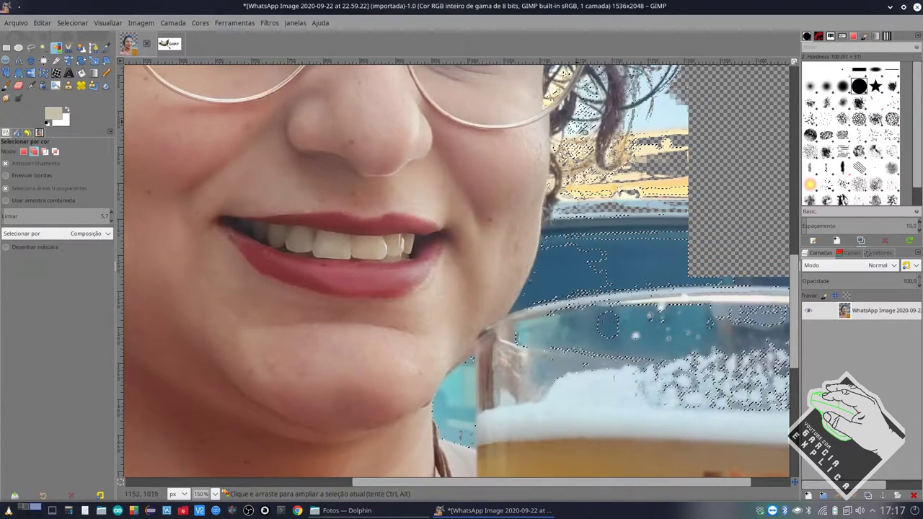
click(662, 125)
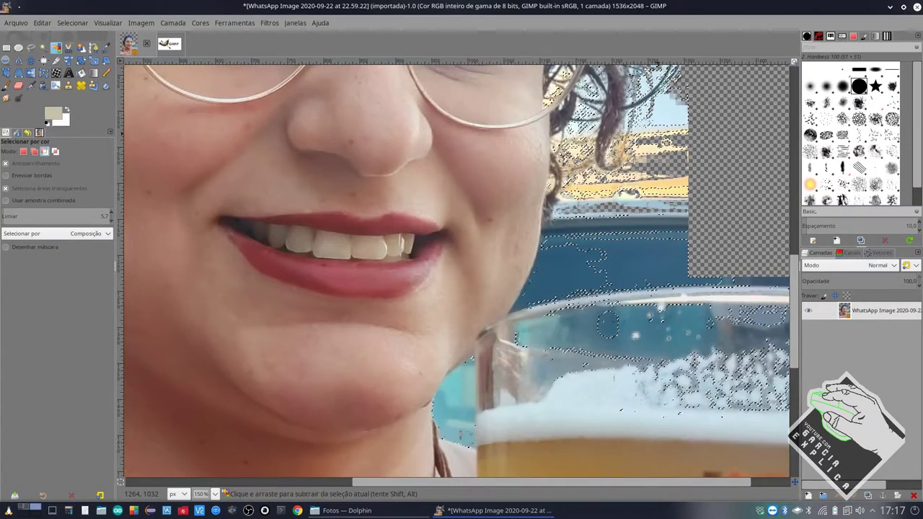
Step: Add the pale sky patches, blue water and upper blue band to the colour selection
scroll(653, 131, up, 4)
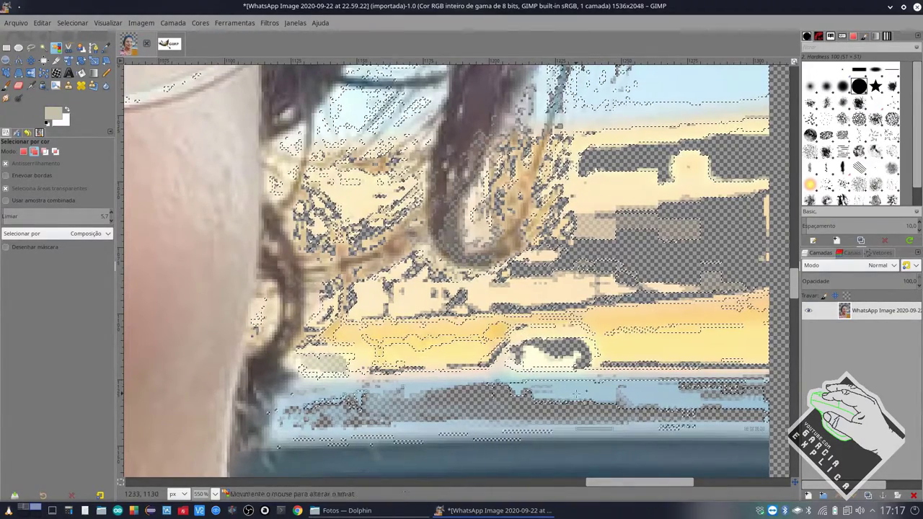
shift+click(537, 350)
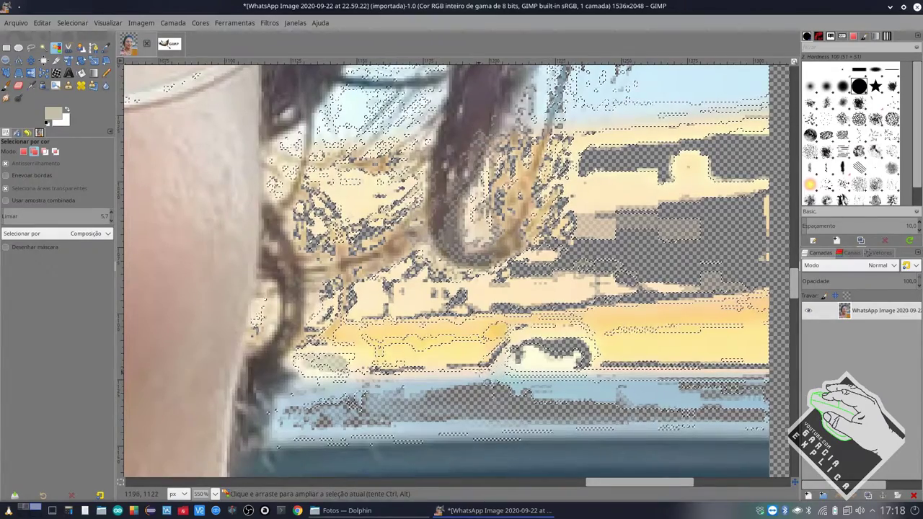
scroll(432, 382, down, 3)
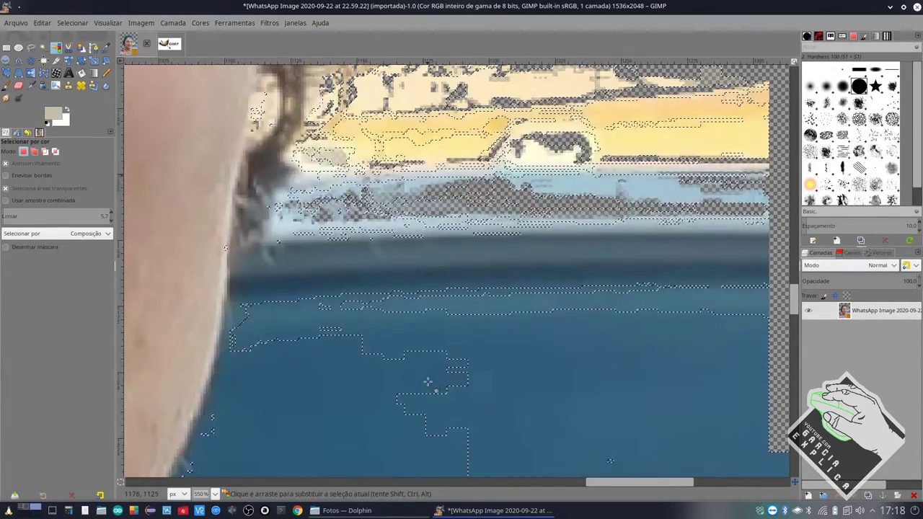
scroll(430, 368, down, 10)
scroll(433, 361, up, 3)
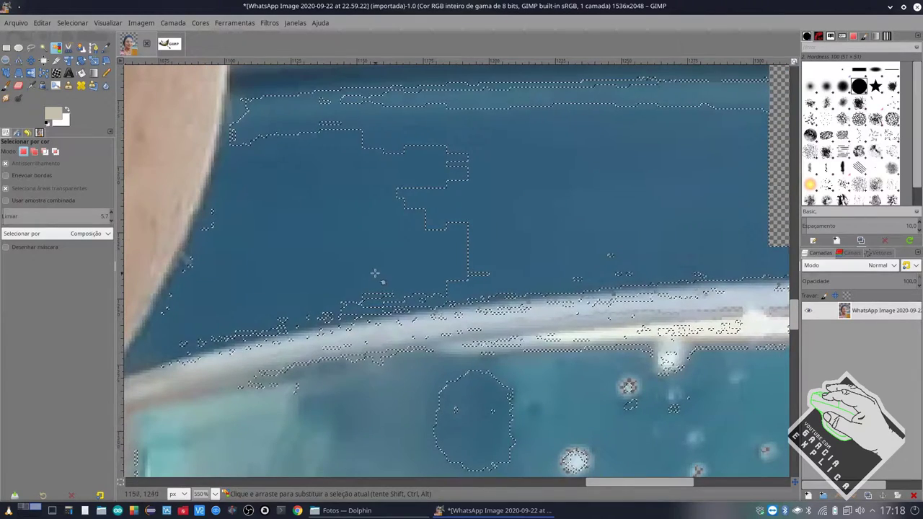
shift+click(162, 334)
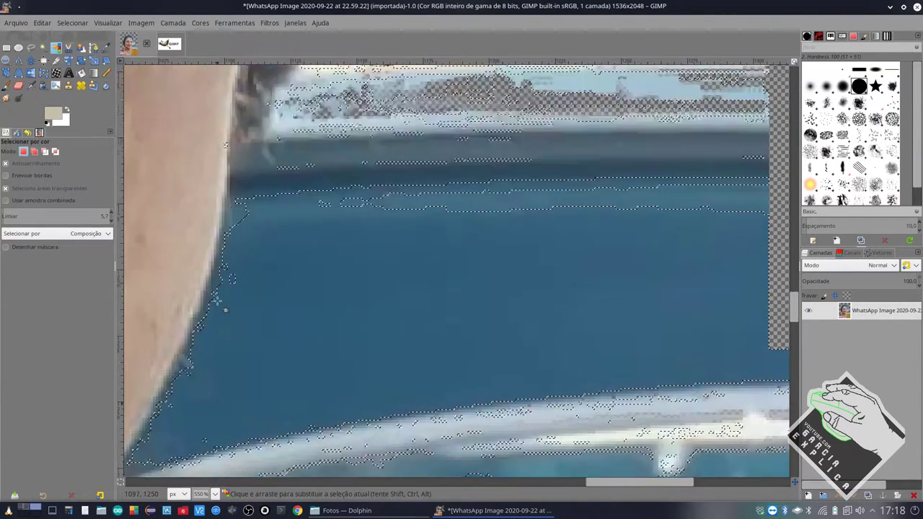
scroll(431, 273, up, 1)
shift+click(448, 187)
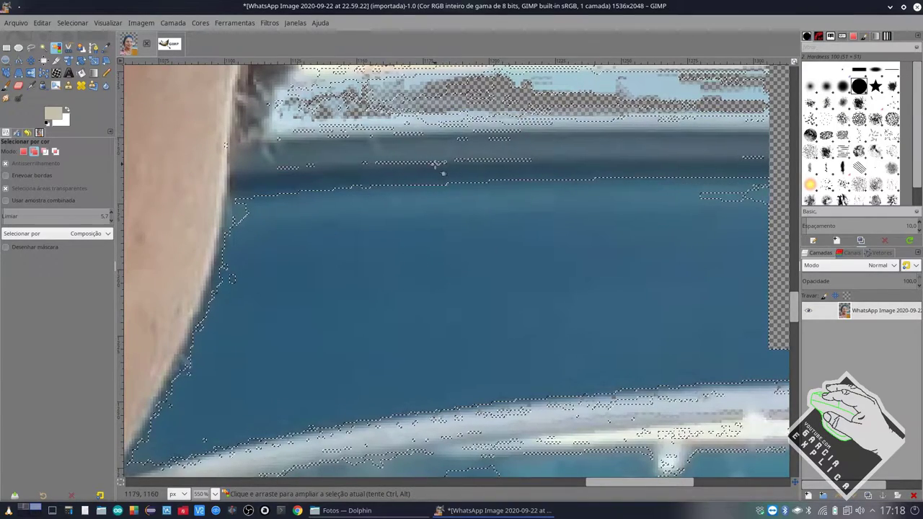
shift+click(412, 181)
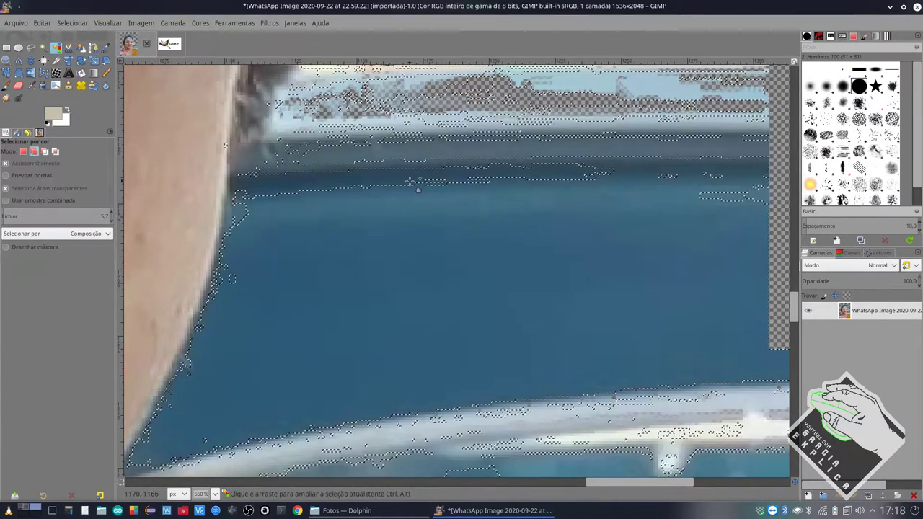
Step: Zoom in to inspect the selection along the hair edges, then back out to 66.7%
scroll(410, 182, up, 1)
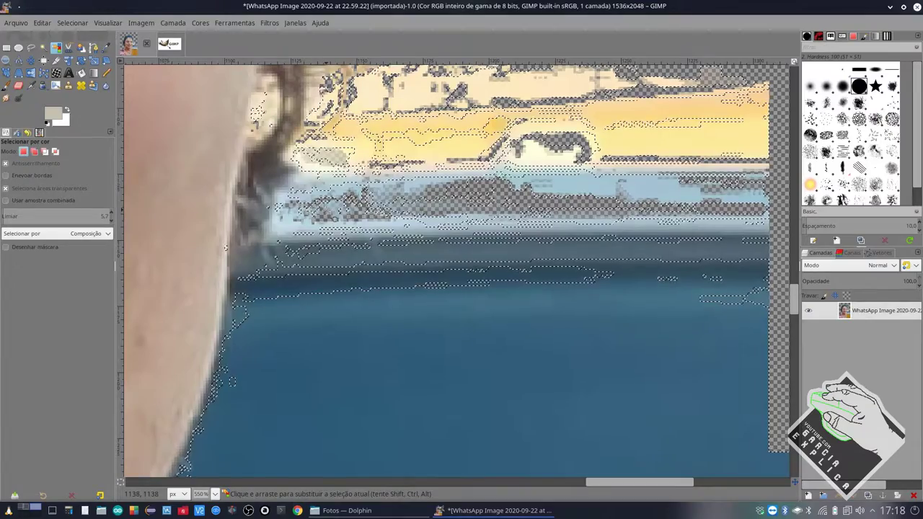
scroll(225, 247, up, 1)
scroll(225, 247, up, 1)
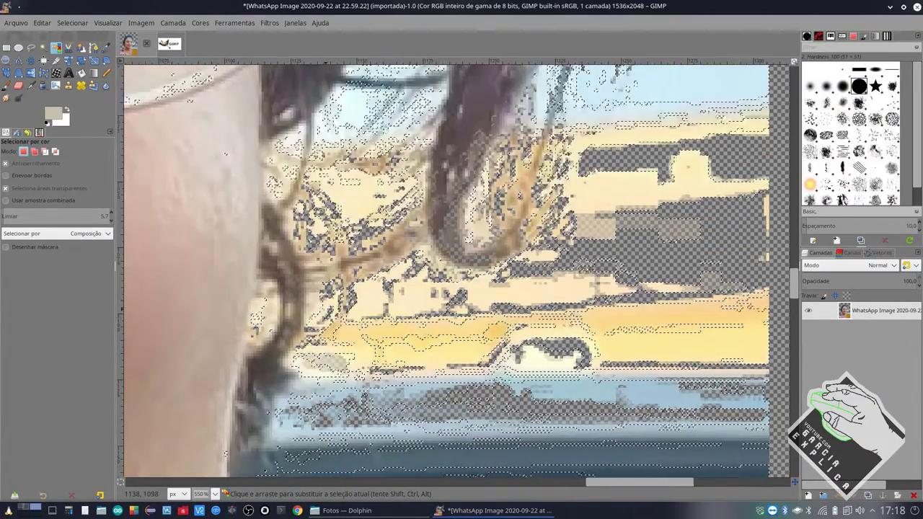
scroll(619, 236, up, 1)
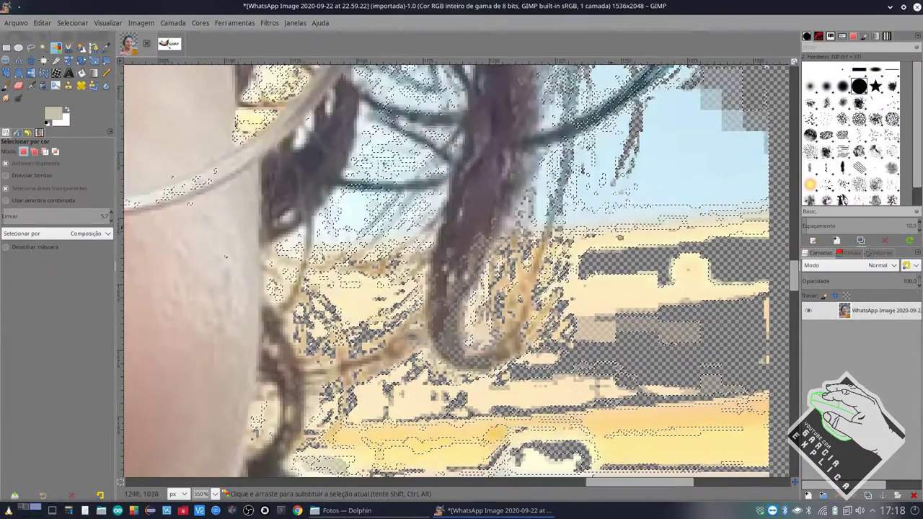
scroll(619, 237, up, 1)
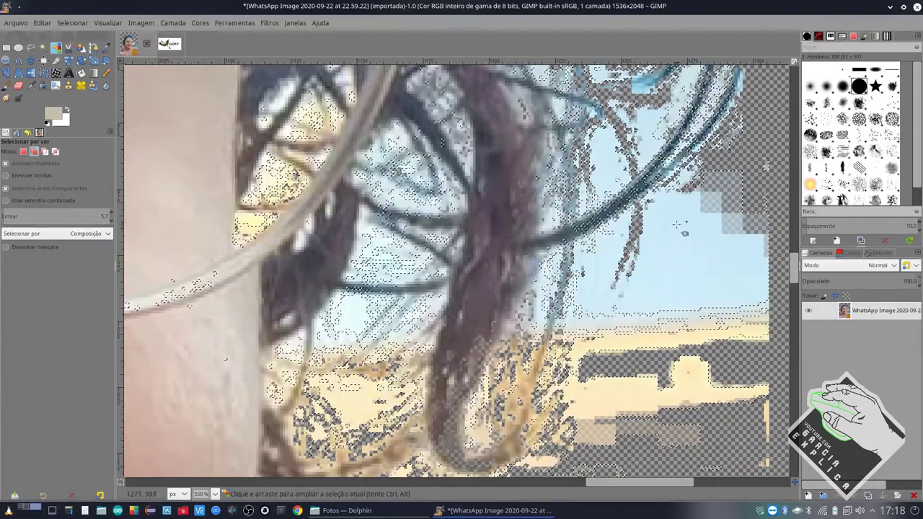
scroll(694, 267, up, 1)
scroll(695, 267, up, 1)
scroll(695, 267, up, 2)
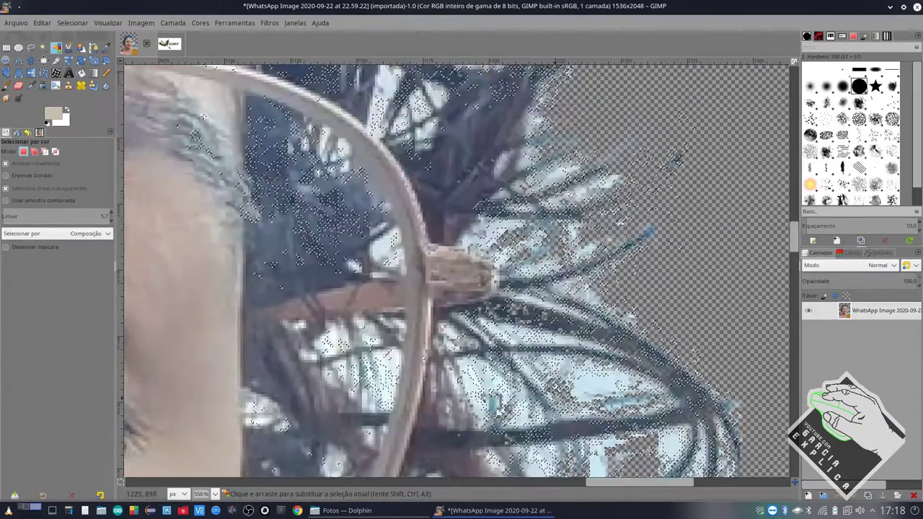
scroll(678, 252, up, 2)
scroll(649, 238, up, 1)
scroll(620, 216, up, 2)
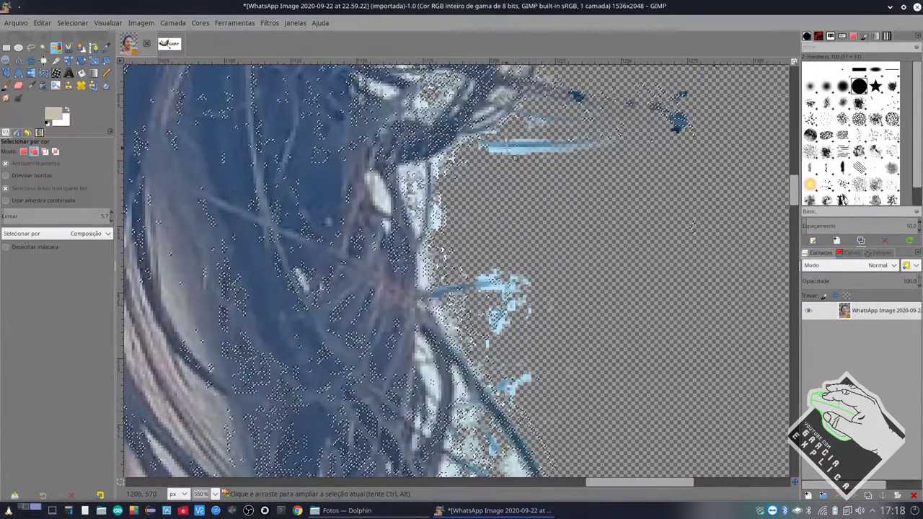
ctrl+scroll(565, 204, up, 2)
ctrl+scroll(566, 204, down, 2)
ctrl+scroll(565, 205, down, 4)
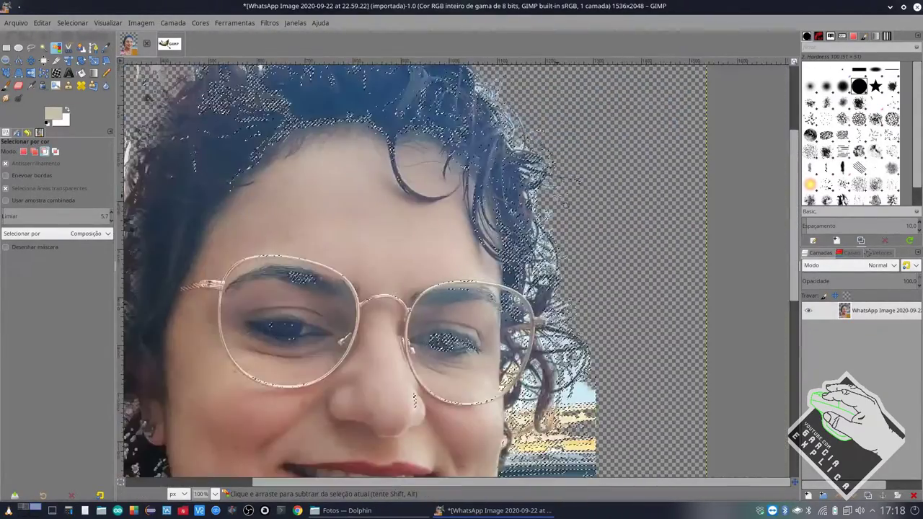
ctrl+scroll(565, 205, down, 2)
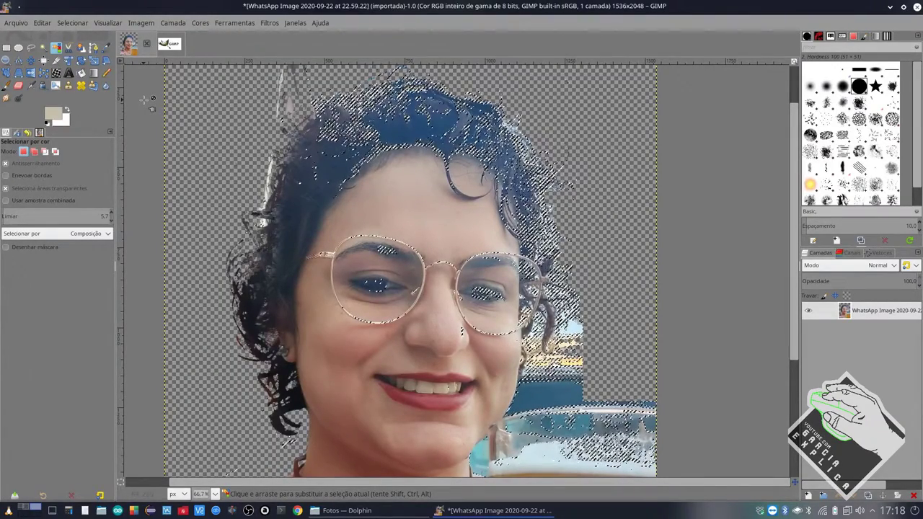
Step: Set the Eraser to the 2. Hardness 050 brush at size 208.42
click(19, 85)
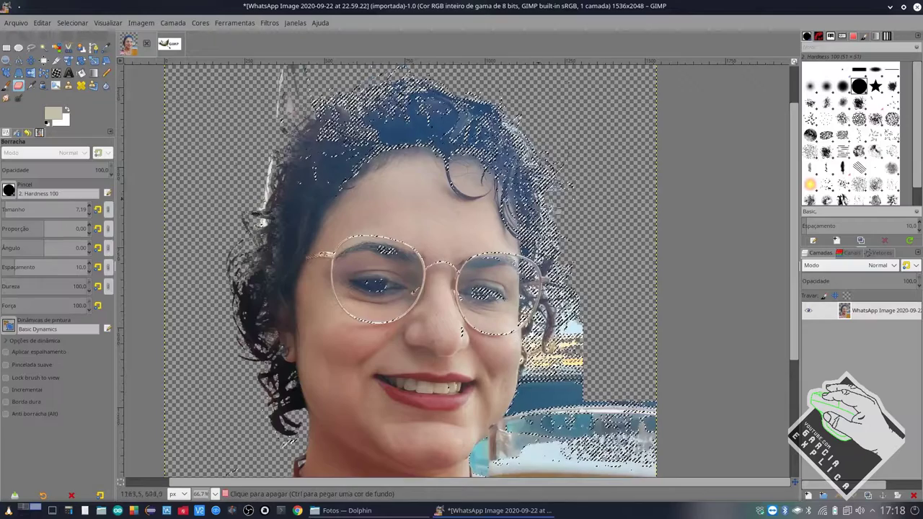
scroll(557, 289, down, 3)
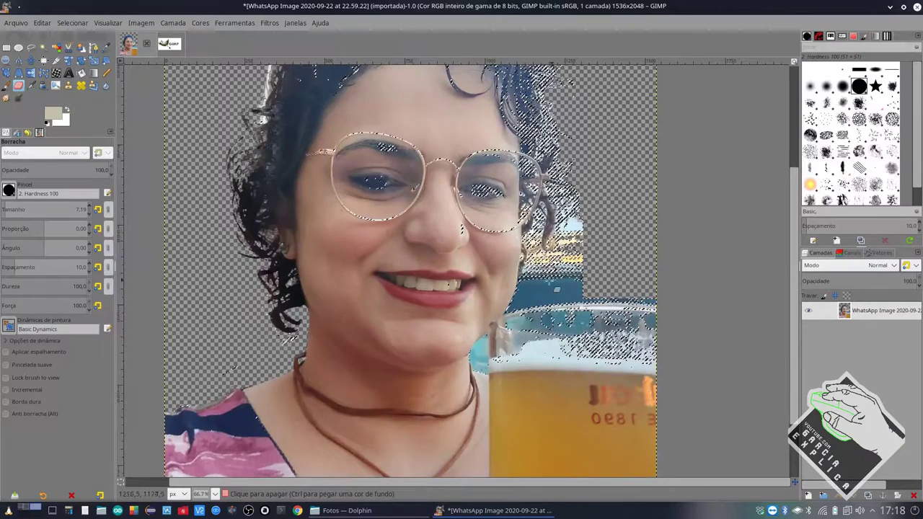
click(9, 190)
click(30, 220)
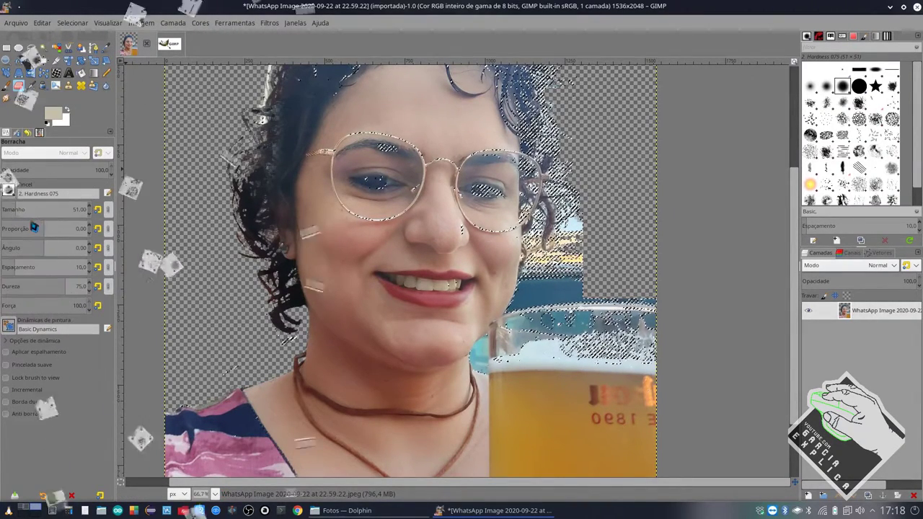
click(22, 221)
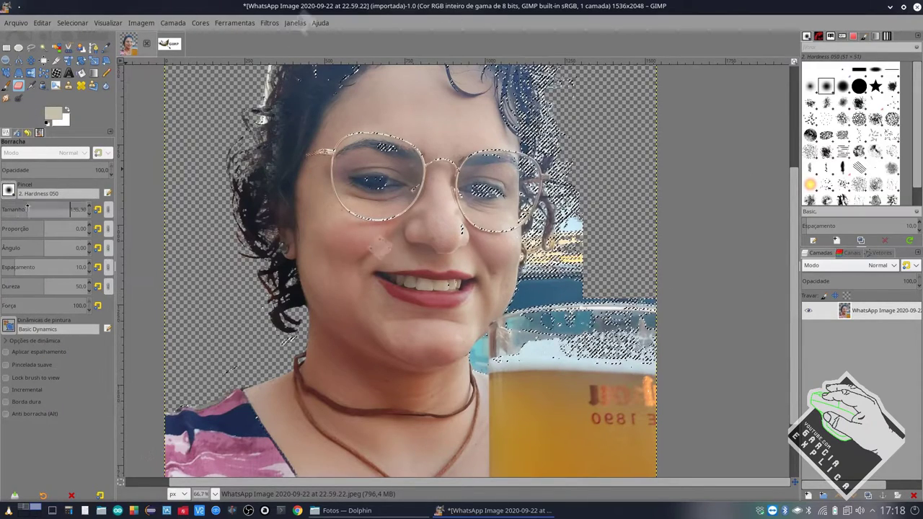
click(61, 204)
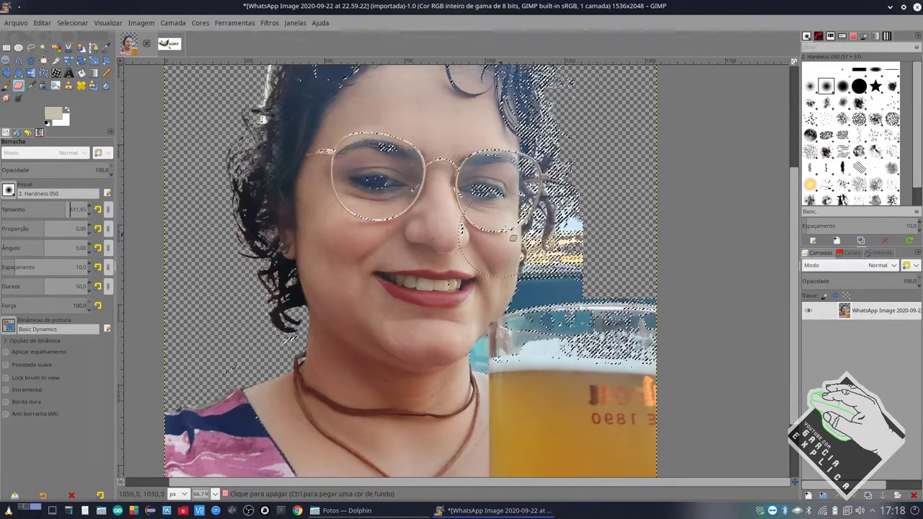
key(bracketleft)
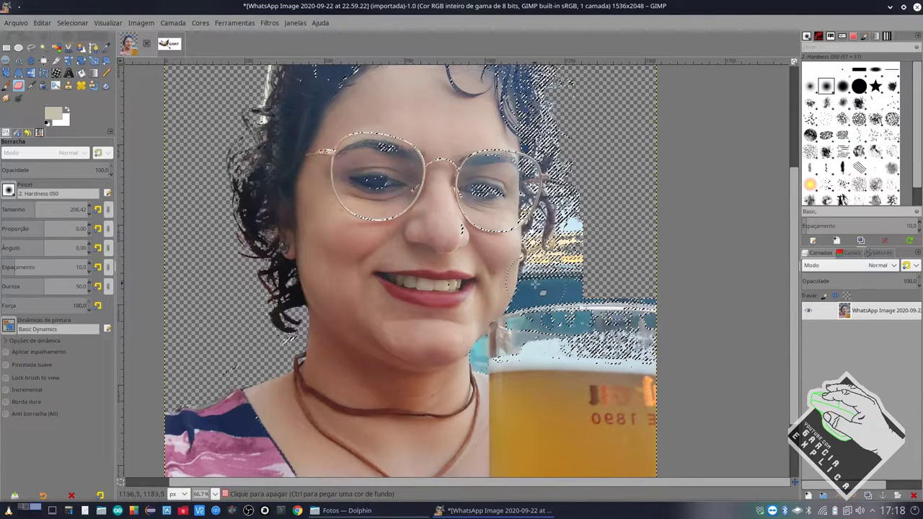
Step: Erase the water right of the hair and background among the upper curls
drag(530, 296, 546, 287)
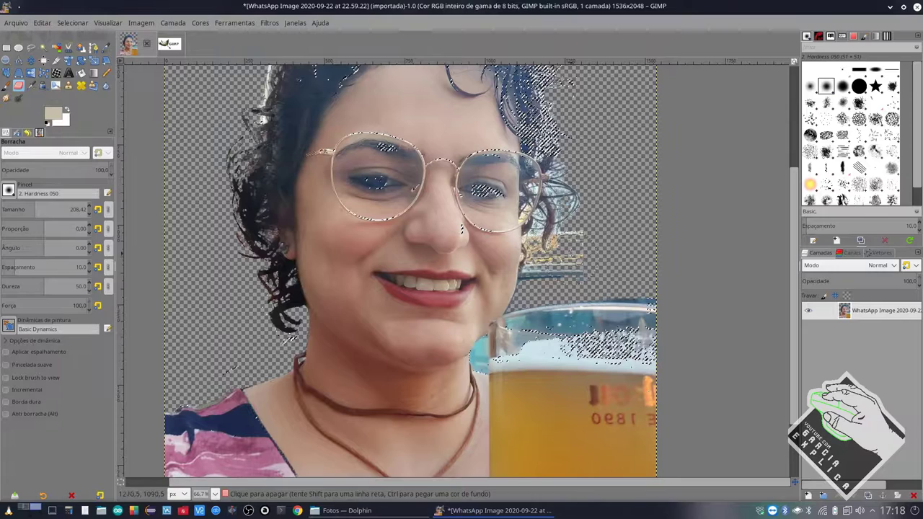
mouse_move(557, 109)
mouse_down()
mouse_move(560, 173)
mouse_move(505, 173)
mouse_move(315, 132)
mouse_up()
scroll(559, 144, up, 3)
scroll(526, 144, down, 2)
scroll(526, 134, up, 3)
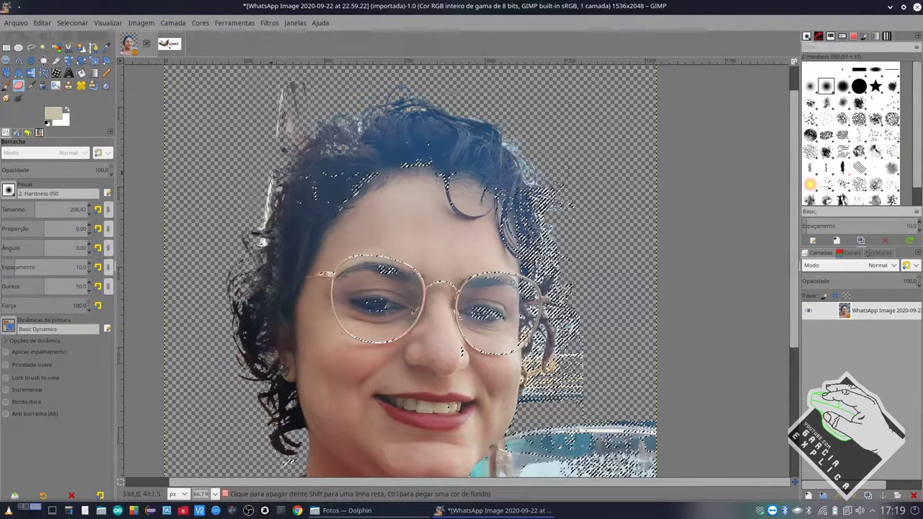
Step: Erase the background across the top of the head, undoing the last upper-left stroke
drag(343, 143, 437, 108)
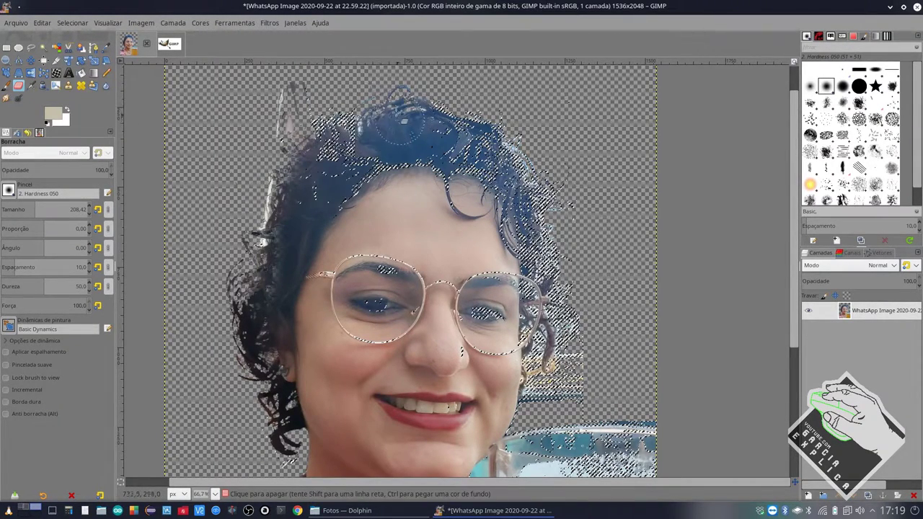
drag(443, 100, 541, 260)
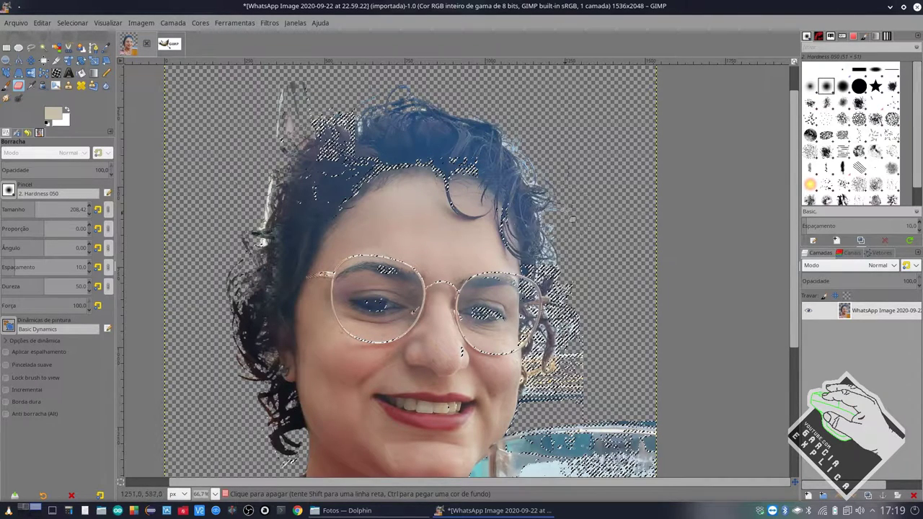
drag(332, 158, 360, 133)
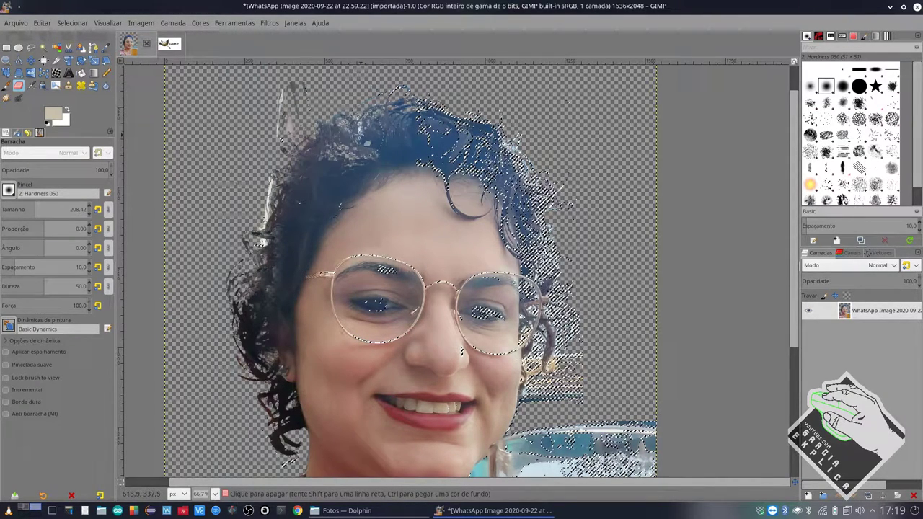
key(ctrl+z)
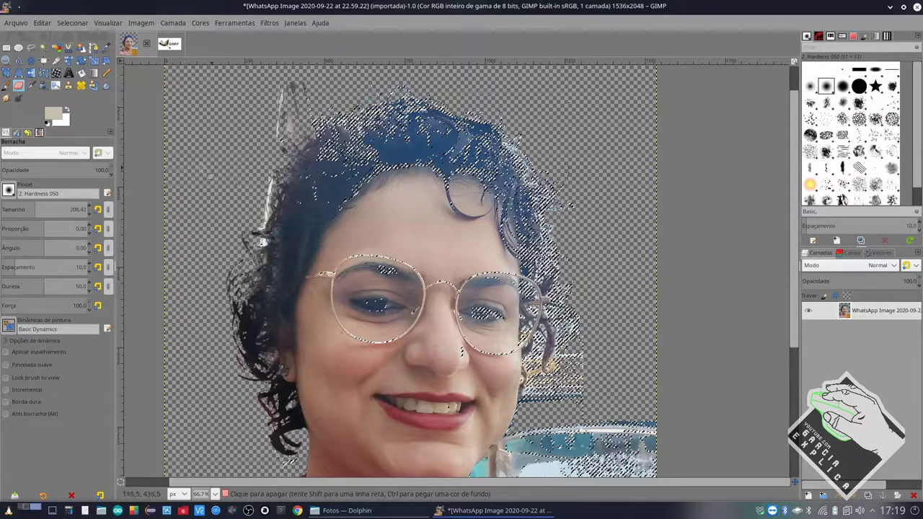
Step: Try restoring the hair and strip right of the face, then undo those strokes
scroll(563, 274, down, 3)
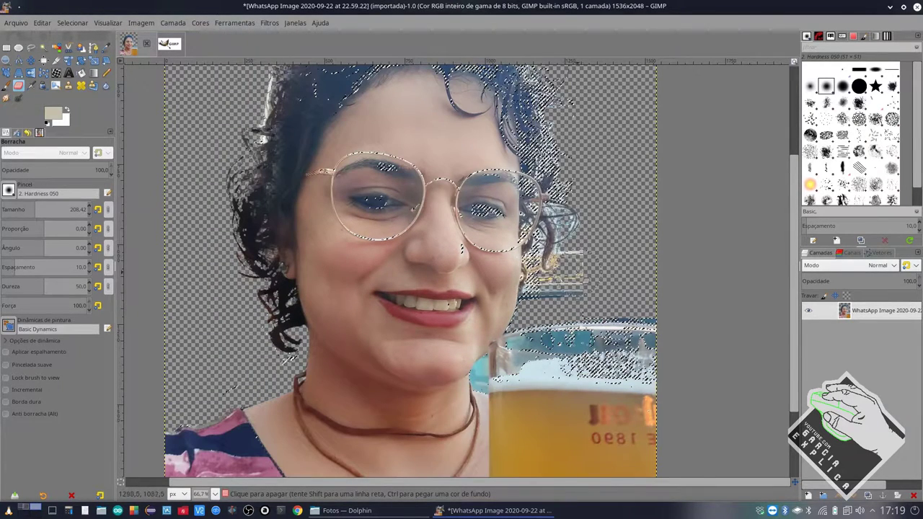
drag(570, 209, 547, 86)
mouse_move(580, 245)
mouse_down()
mouse_move(554, 303)
mouse_move(613, 330)
mouse_up()
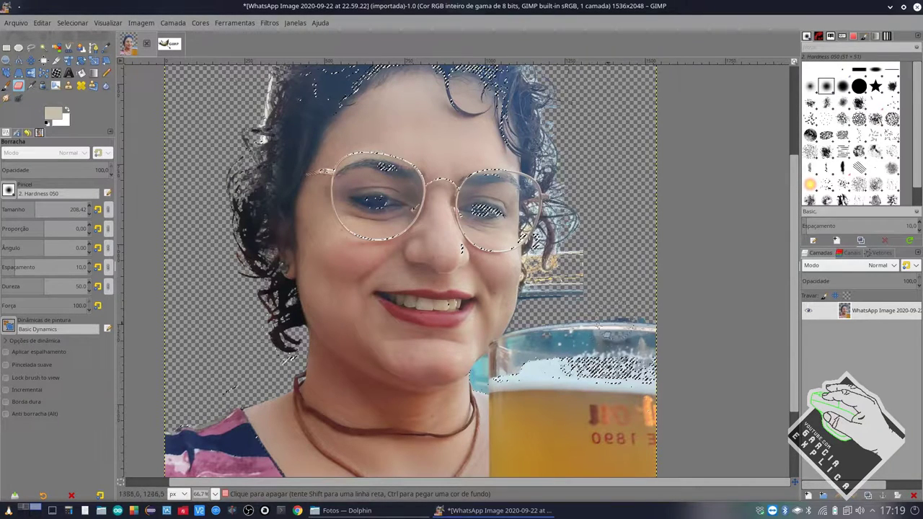
key(ctrl+z)
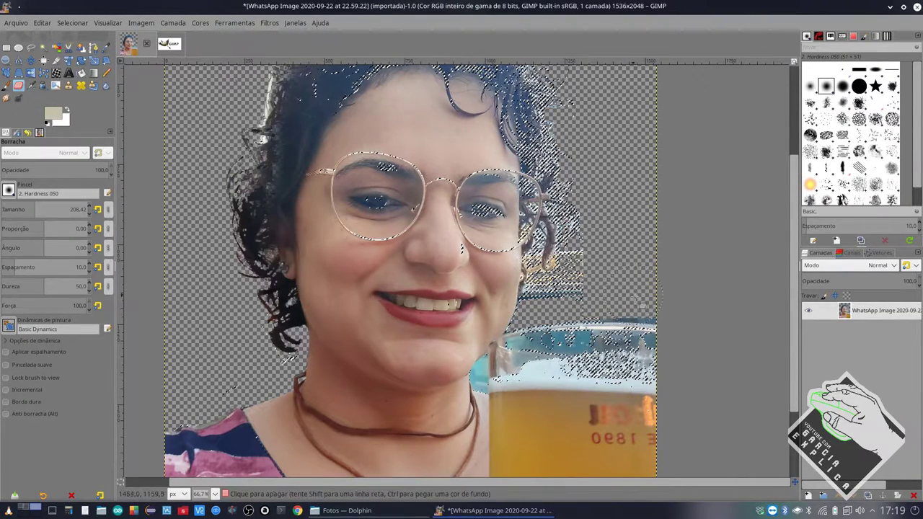
key(ctrl+z)
drag(600, 297, 549, 307)
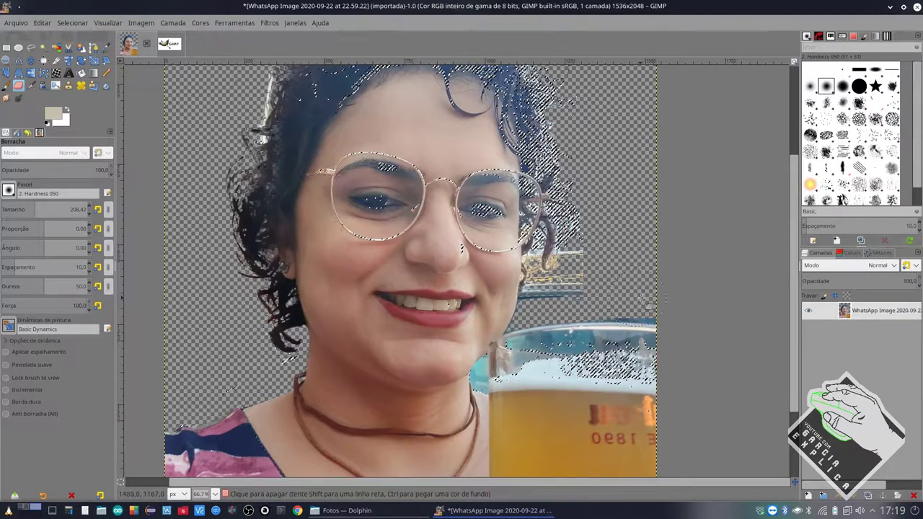
key(ctrl+z)
Step: Review the erased edges and clear the colour selection with Shift+Ctrl+A
scroll(509, 351, up, 1)
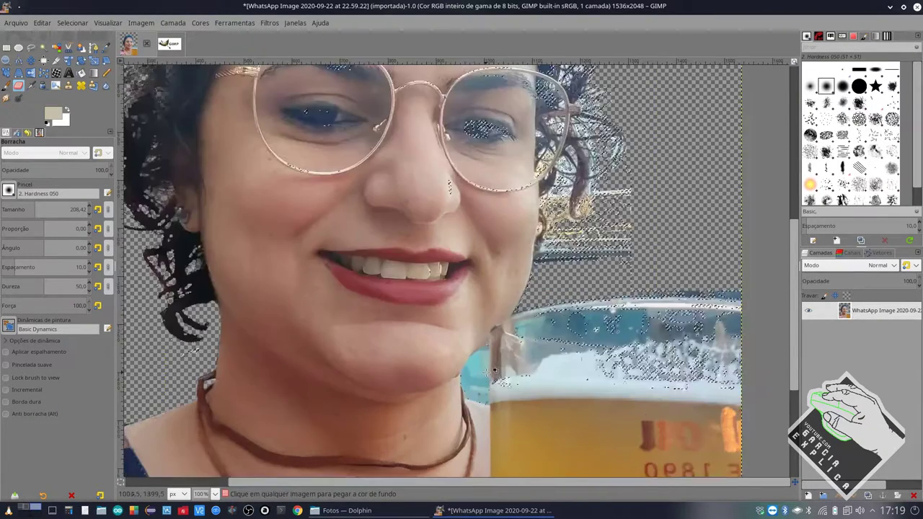
scroll(509, 350, up, 1)
scroll(541, 376, left, 5)
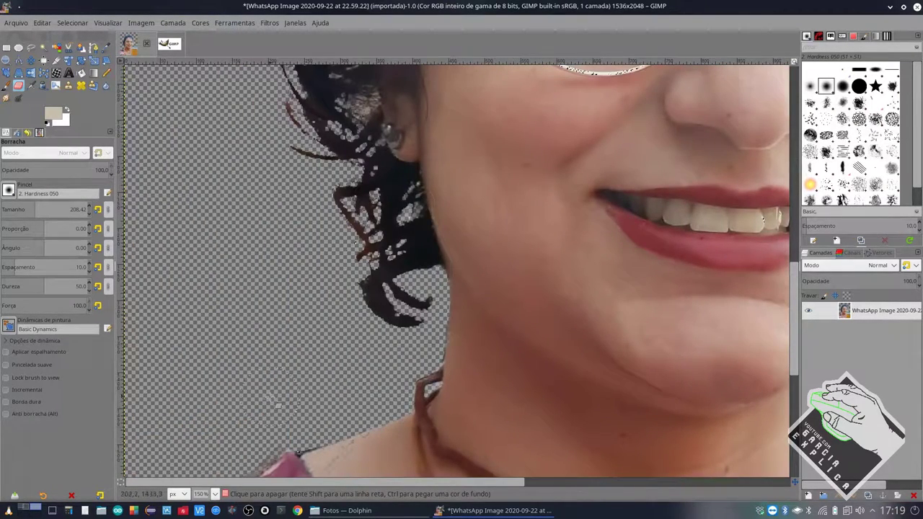
scroll(329, 374, down, 2)
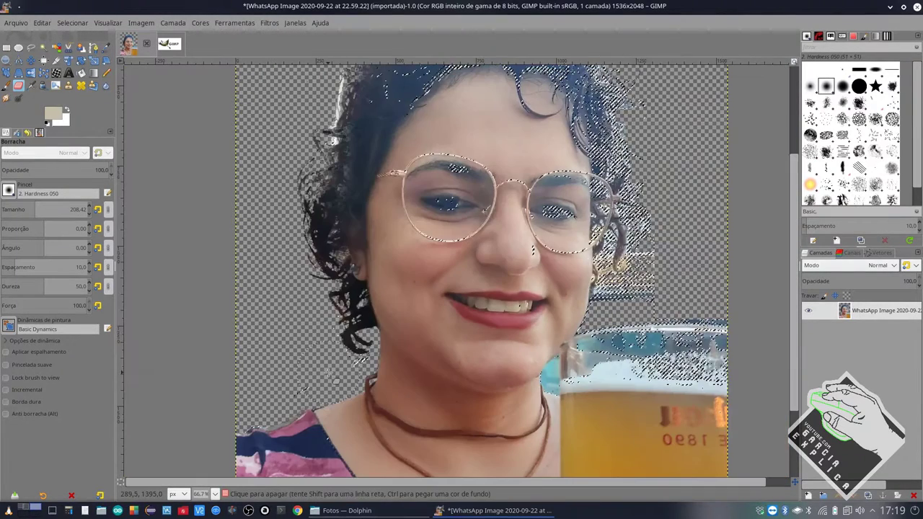
scroll(655, 330, down, 3)
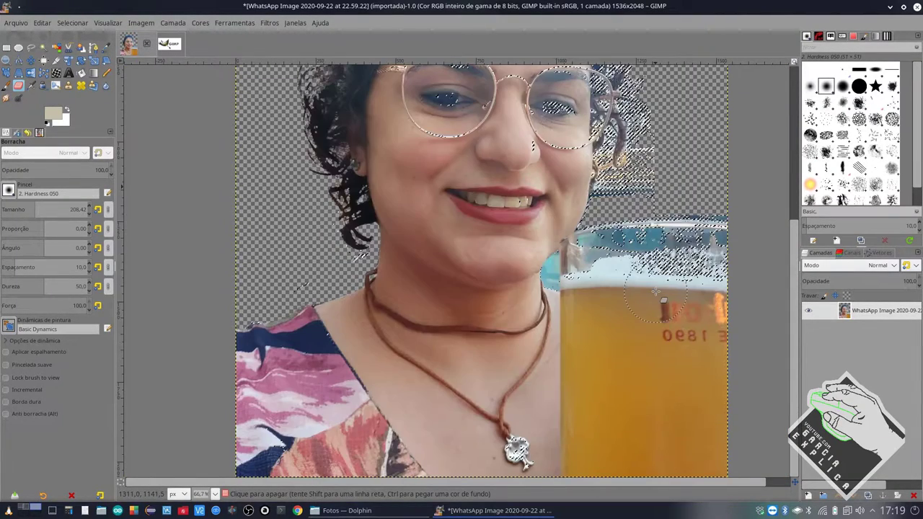
scroll(660, 303, up, 6)
scroll(671, 267, down, 3)
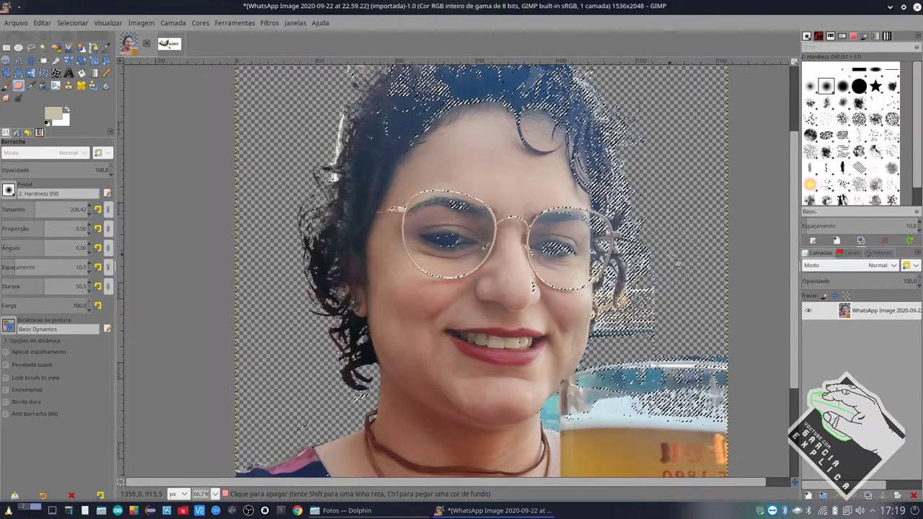
key(ctrl+shift+a)
scroll(671, 264, up, 3)
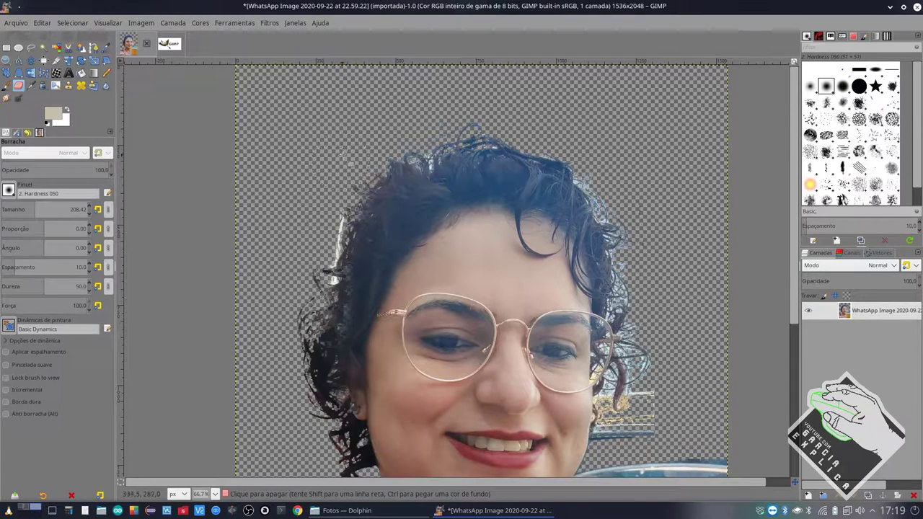
scroll(664, 173, down, 7)
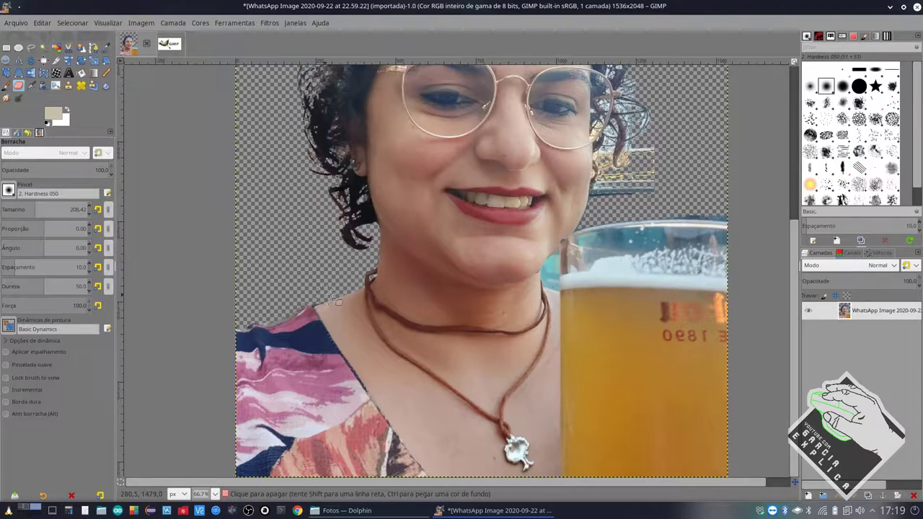
Step: Switch to Select by Color with Feather edges toggled on and back off
click(57, 48)
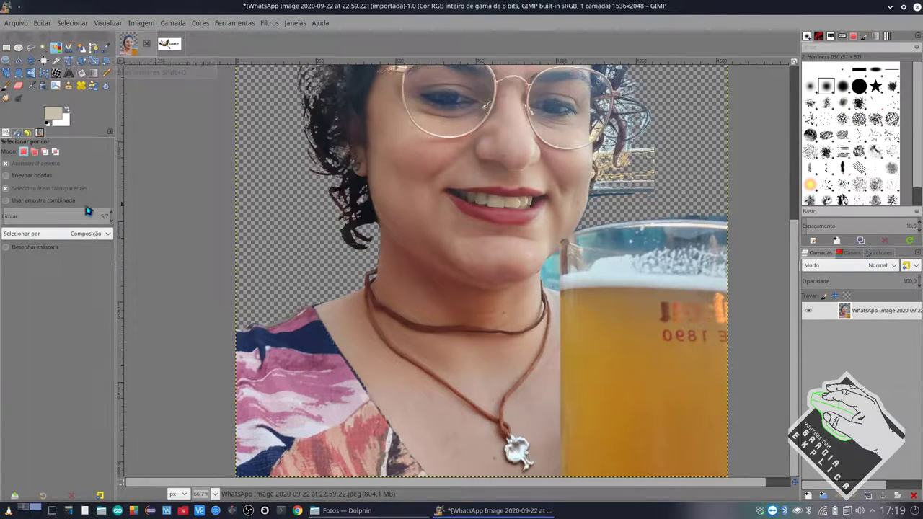
click(32, 176)
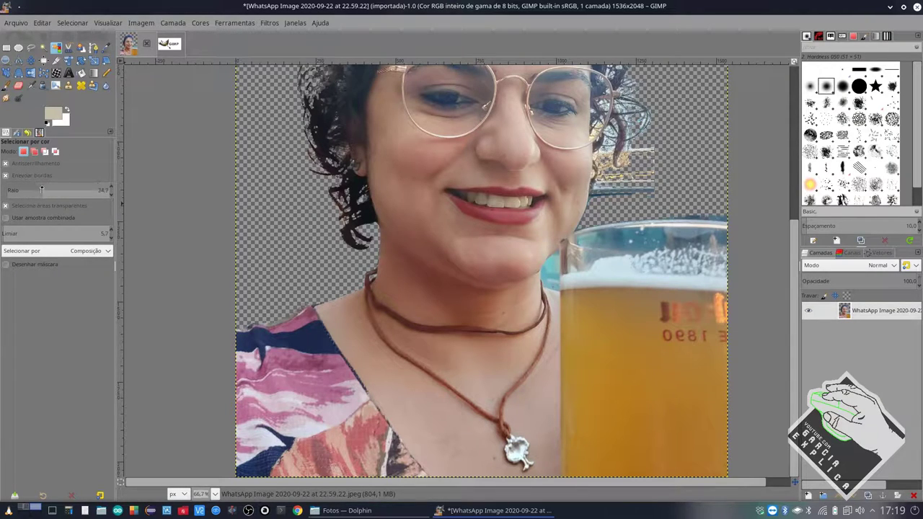
click(6, 176)
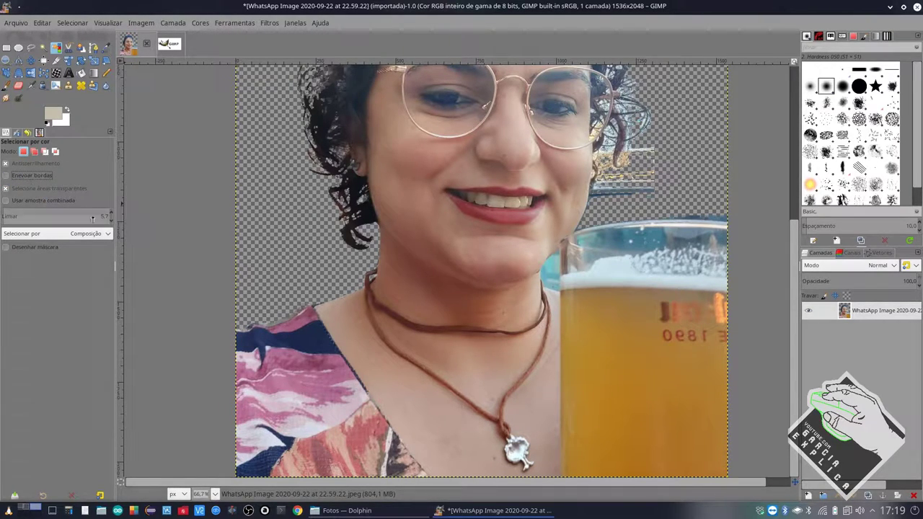
scroll(358, 233, up, 5)
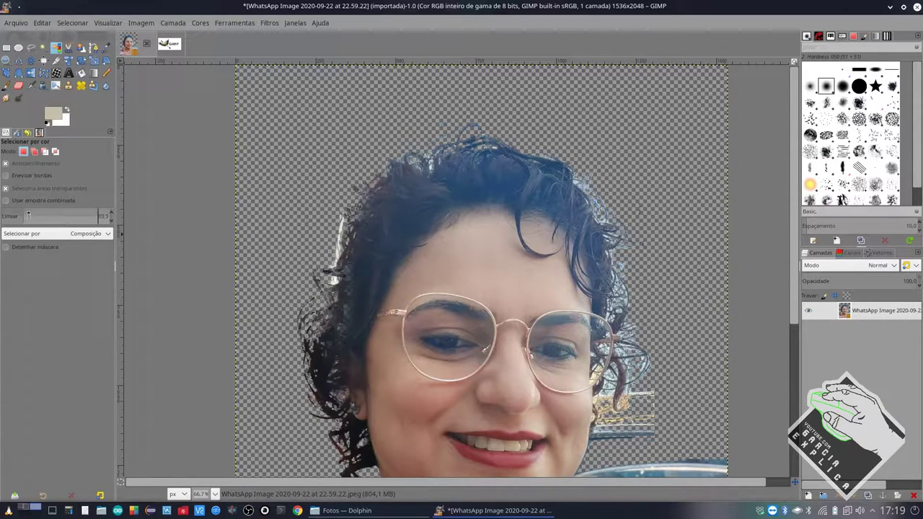
Step: Reopen the WhatsApp selfie JPEG from Dolphin via Abrir com > GIMP
click(346, 510)
click(138, 108)
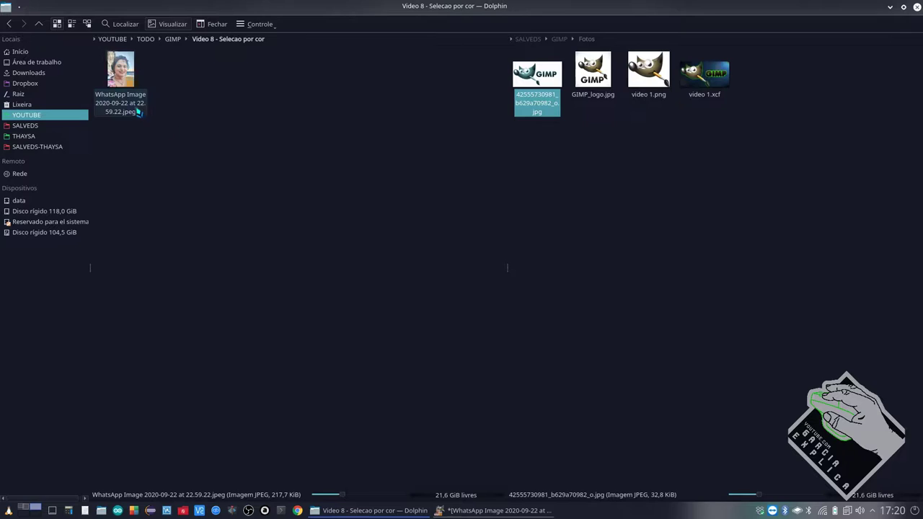
click(139, 112)
right_click(141, 121)
click(340, 135)
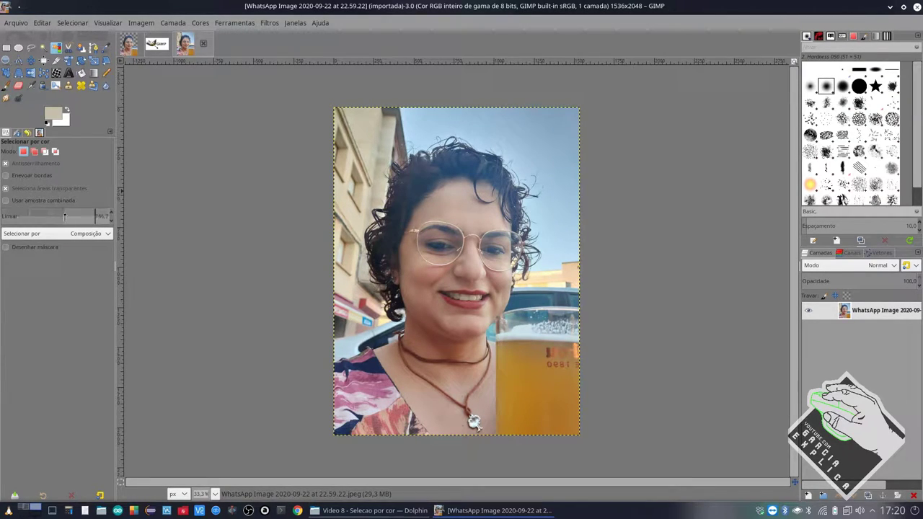
Step: Test by-colour sky selections at thresholds from 164.3 down to 4.5
drag(64, 216, 71, 216)
click(536, 146)
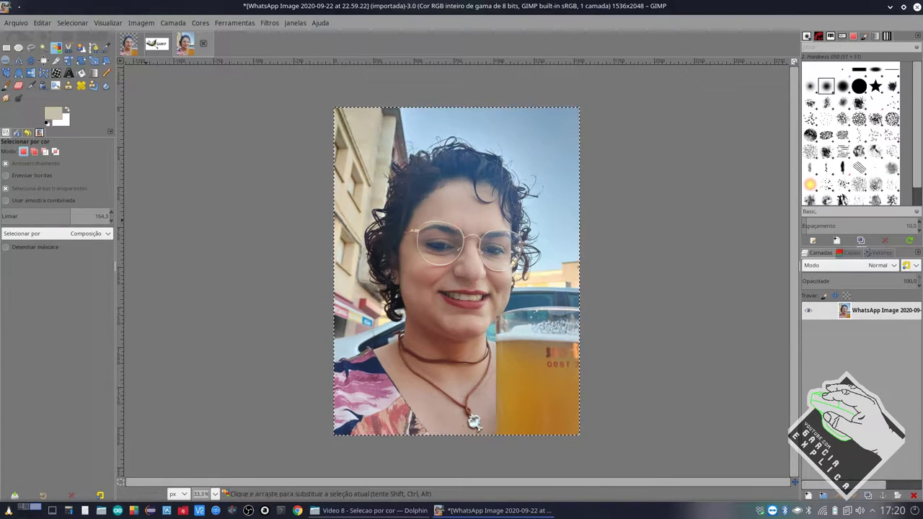
drag(59, 215, 26, 214)
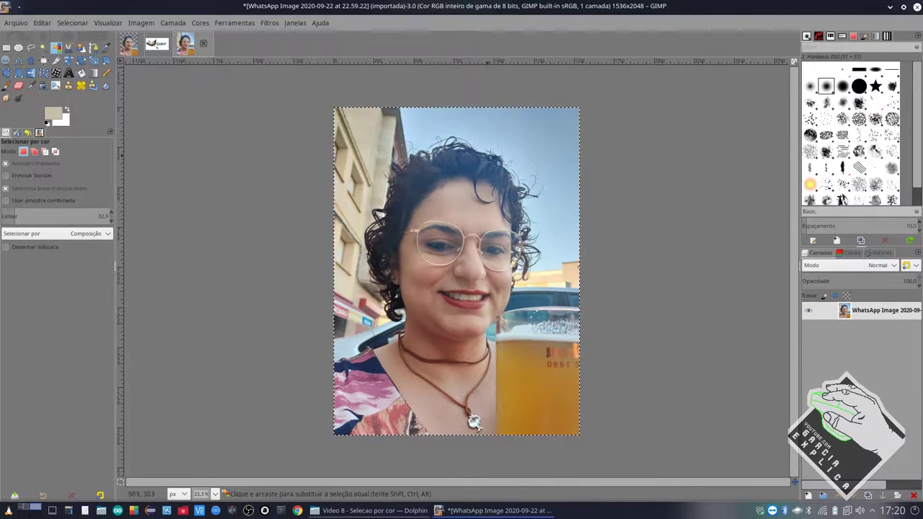
click(557, 164)
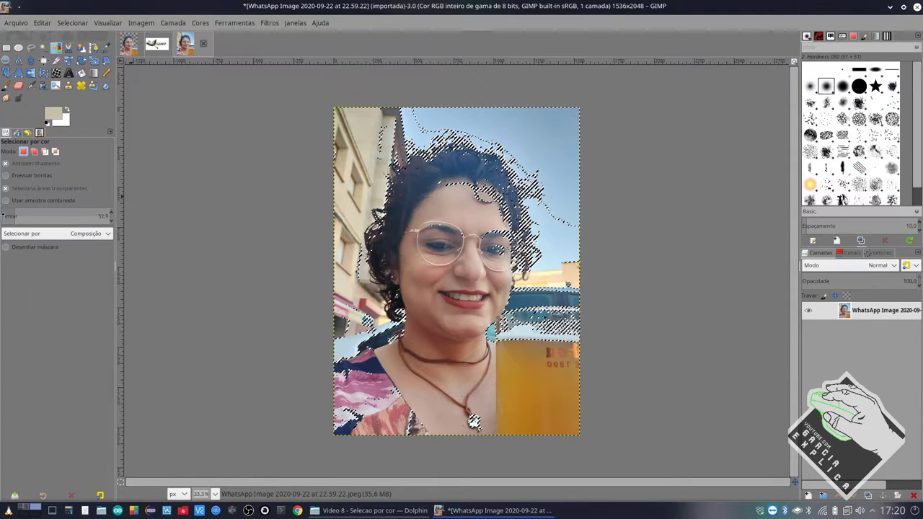
drag(17, 213, 5, 214)
click(537, 133)
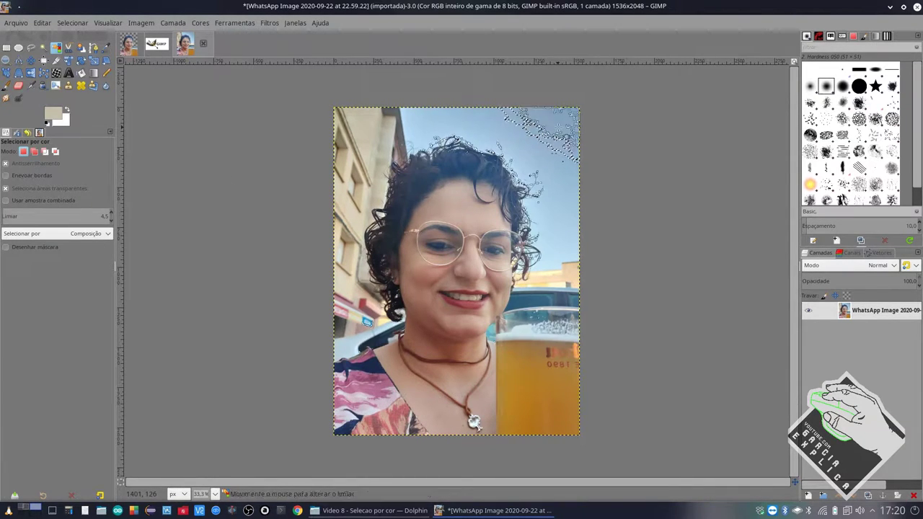
click(505, 124)
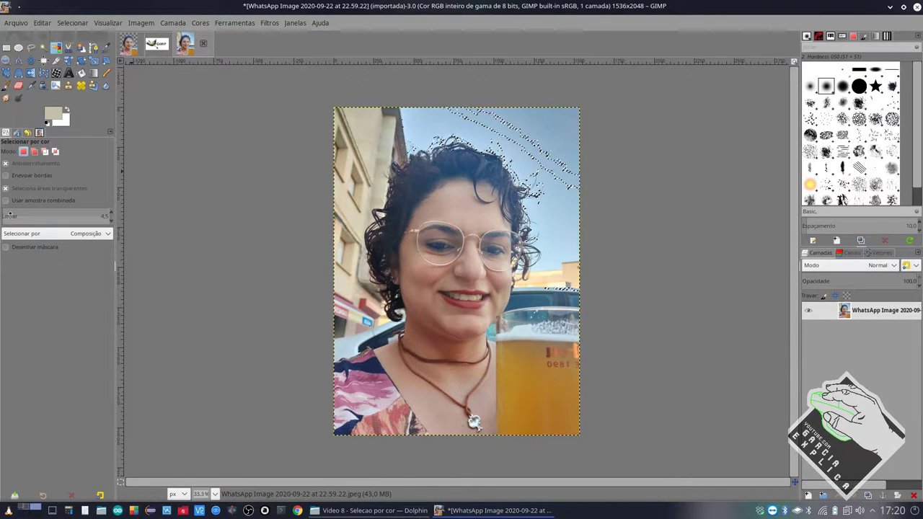
Step: At threshold 26.1, select the beige building and widen it to cover the hair
drag(8, 213, 14, 214)
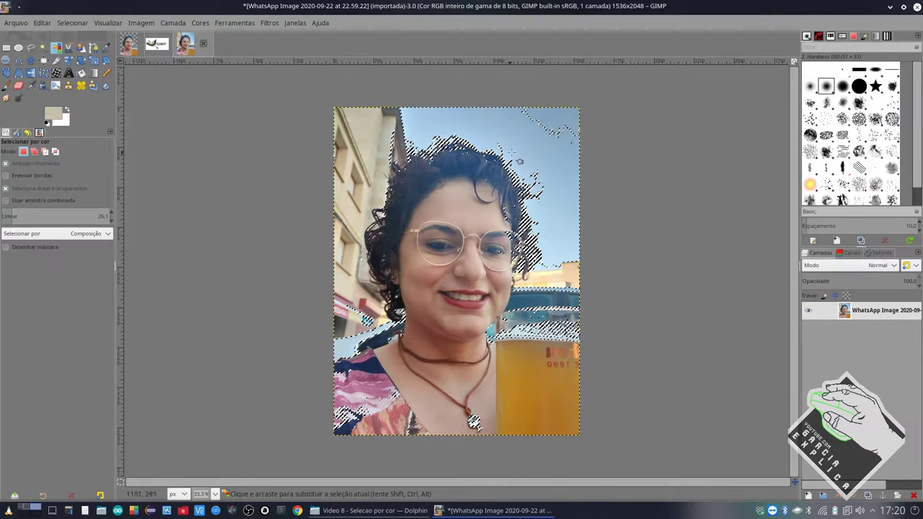
shift+click(372, 193)
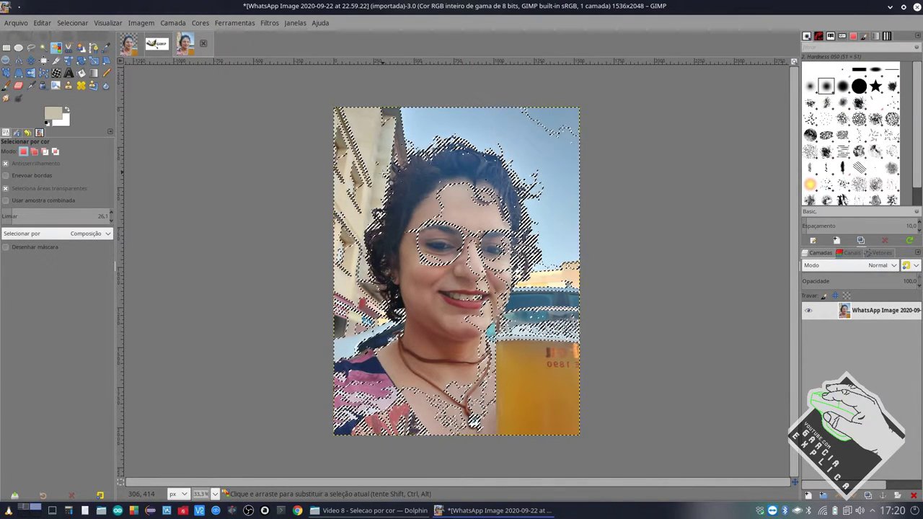
drag(373, 194, 548, 352)
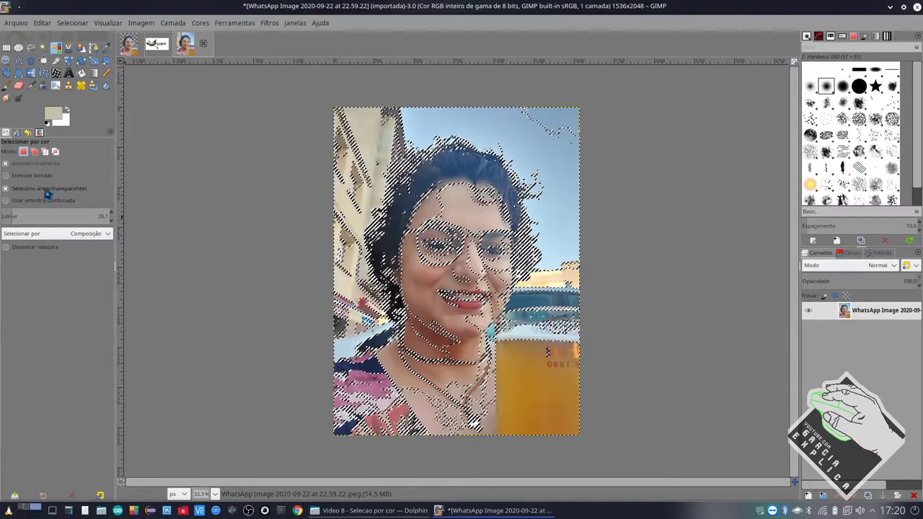
Step: Erase beside the left shoulder and add an alpha channel to the photo layer
click(18, 85)
scroll(305, 267, up, 2)
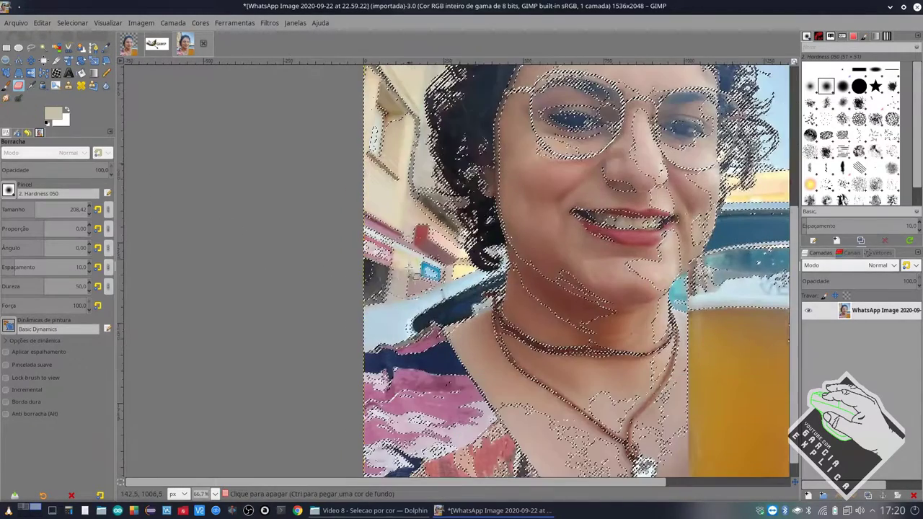
scroll(639, 469, down, 1)
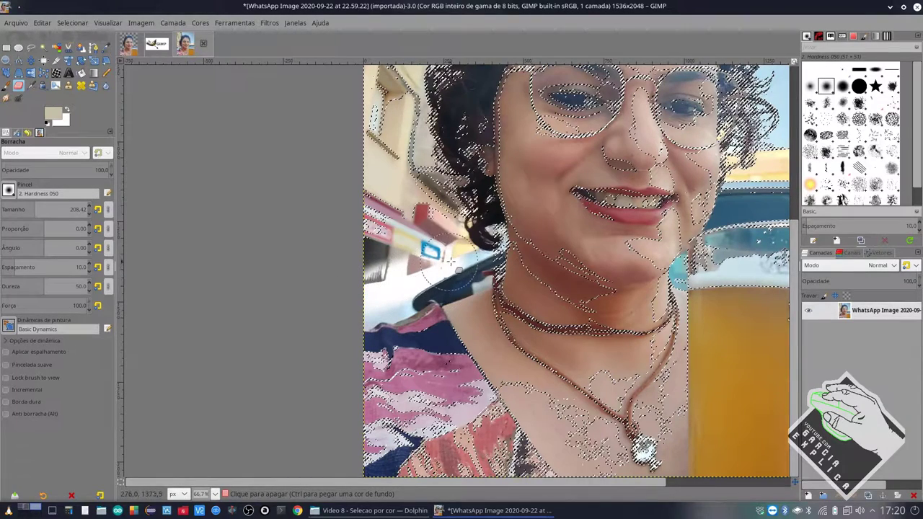
mouse_move(453, 261)
mouse_down()
mouse_move(424, 299)
mouse_move(375, 306)
mouse_up()
right_click(858, 311)
click(779, 325)
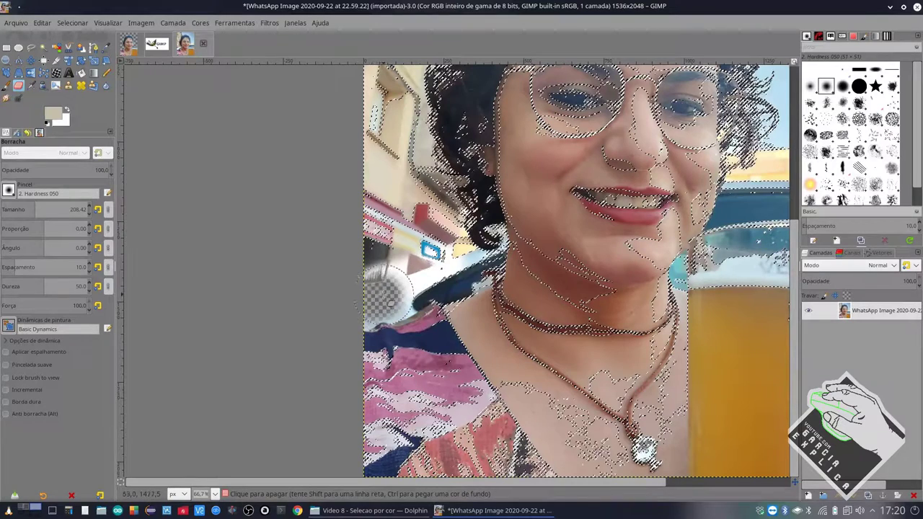
Step: Erase the sky and building left of the face, hair and along the left edge
mouse_move(416, 279)
mouse_down()
mouse_move(464, 163)
mouse_move(371, 217)
mouse_up()
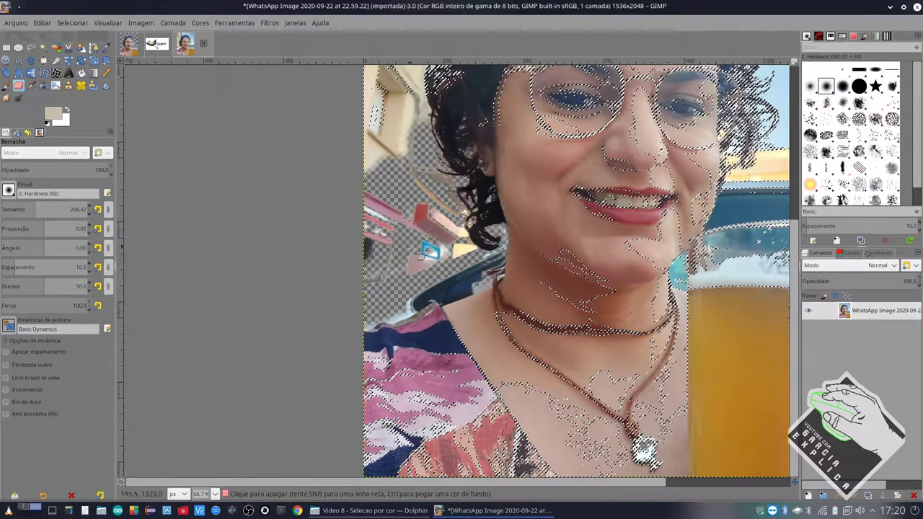
scroll(482, 335, up, 3)
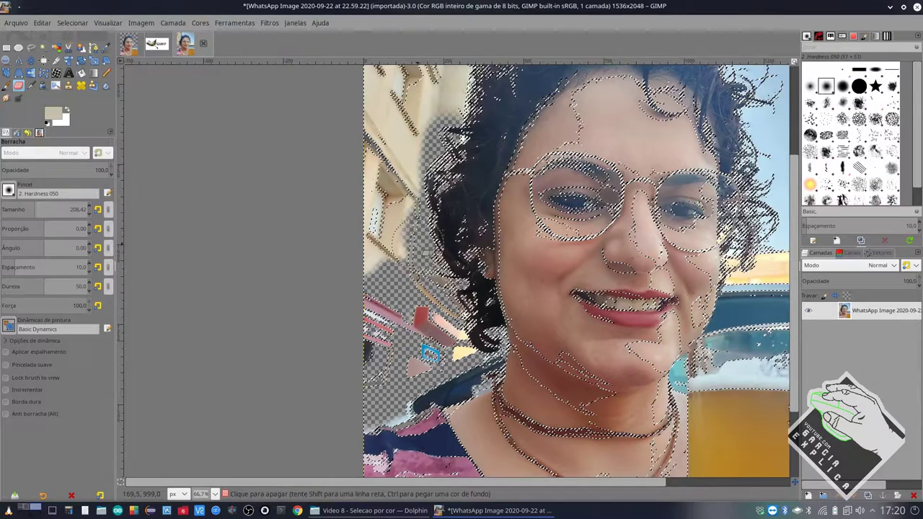
scroll(444, 173, up, 3)
mouse_move(458, 201)
mouse_down()
mouse_move(456, 160)
mouse_move(370, 315)
mouse_up()
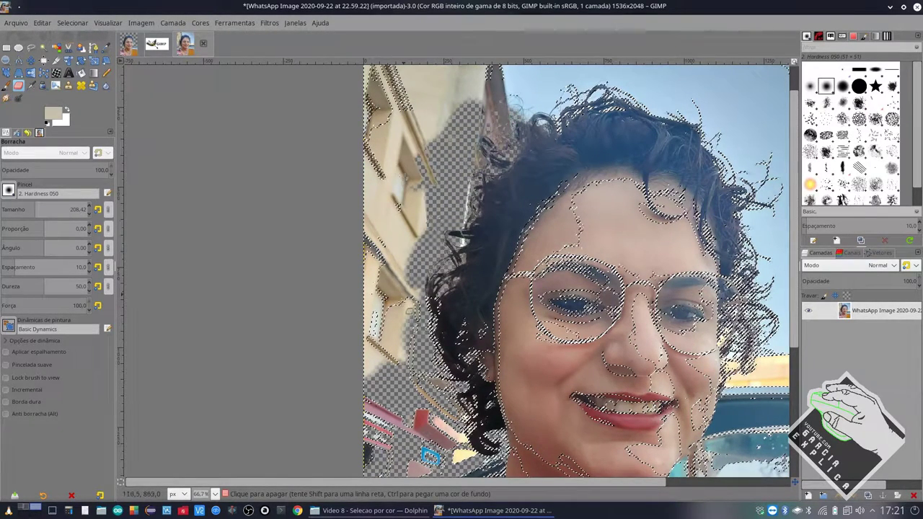
drag(375, 386, 358, 255)
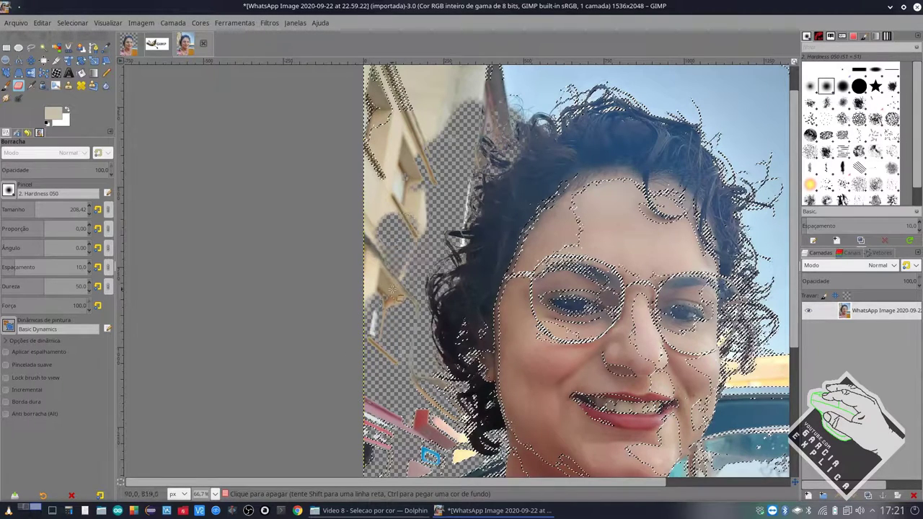
drag(377, 204, 373, 244)
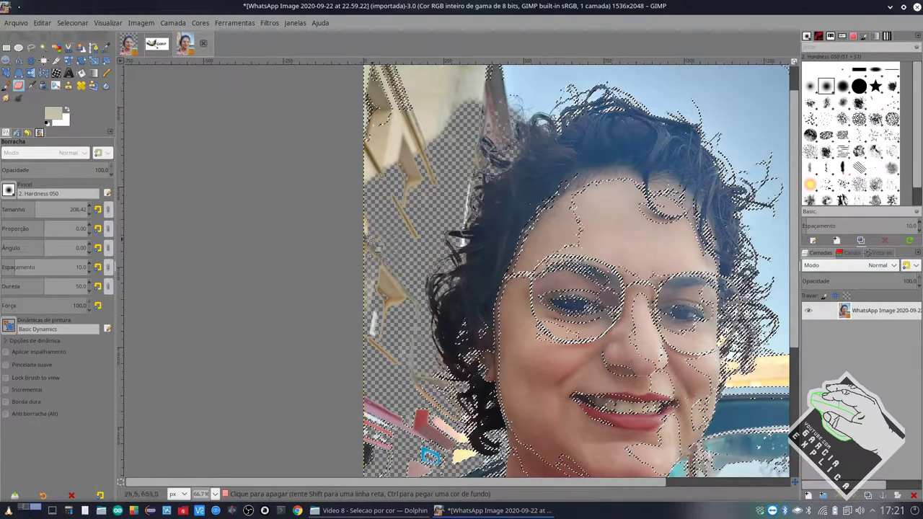
scroll(419, 251, down, 2)
scroll(419, 252, up, 3)
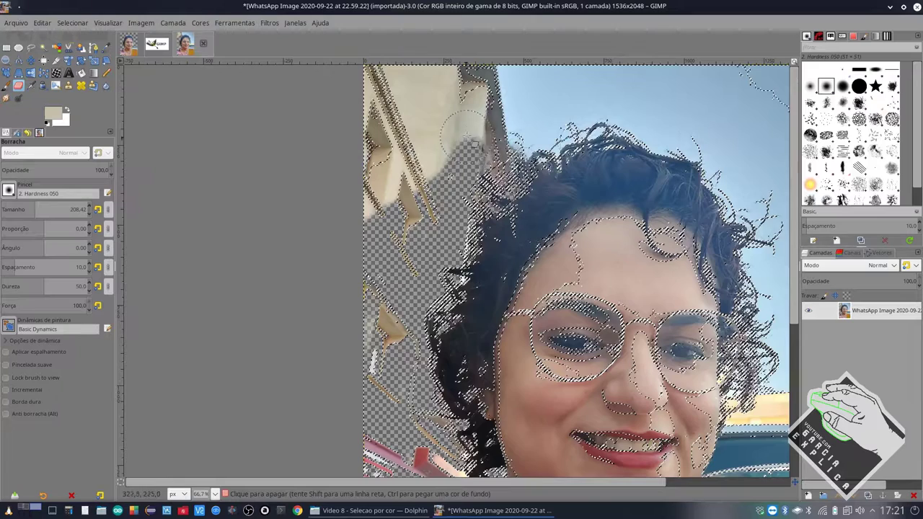
Step: Erase the beige upper-left background and sky across the top and right of the hair
mouse_move(454, 174)
mouse_down()
mouse_move(461, 130)
mouse_move(433, 172)
mouse_up()
mouse_move(418, 153)
mouse_down()
mouse_move(432, 108)
mouse_move(525, 134)
mouse_up()
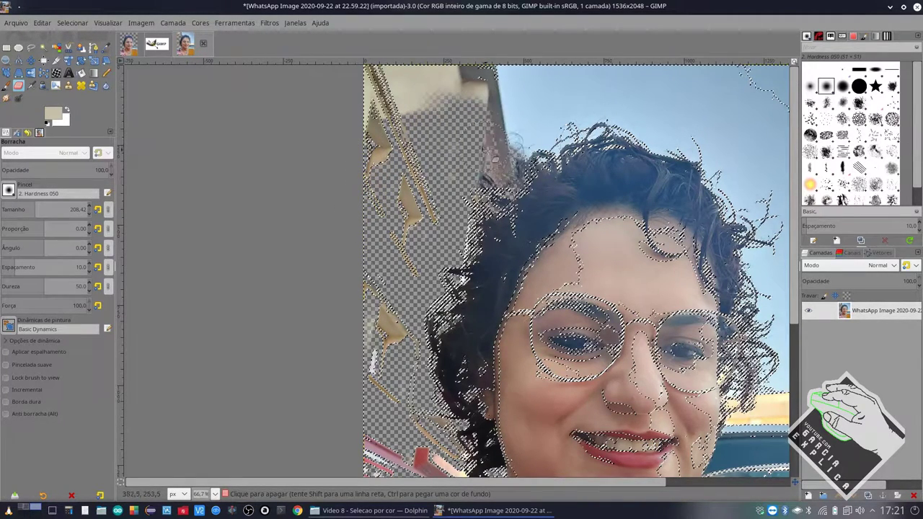
mouse_move(499, 171)
mouse_down()
mouse_move(577, 123)
mouse_move(609, 137)
mouse_move(635, 122)
mouse_move(693, 155)
mouse_move(703, 144)
mouse_move(540, 129)
mouse_move(692, 94)
mouse_move(669, 114)
mouse_move(721, 126)
mouse_move(722, 180)
mouse_up()
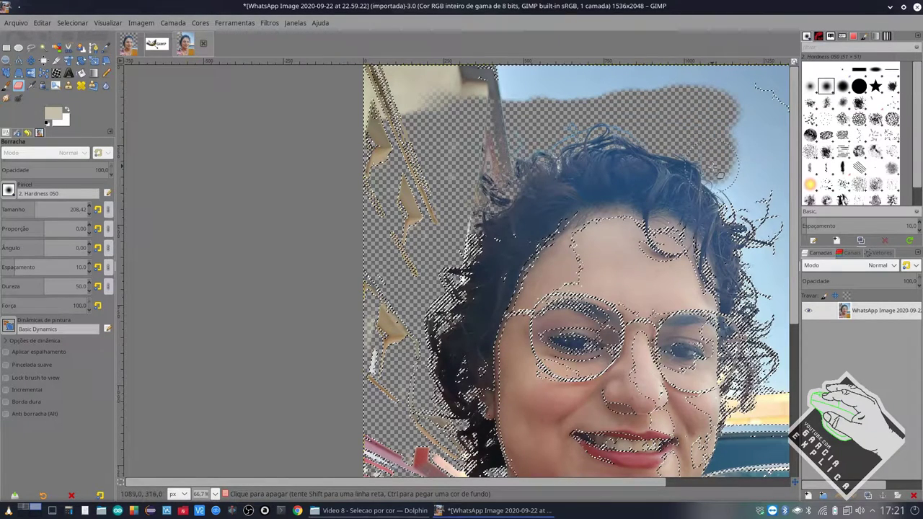
scroll(721, 180, down, 3)
scroll(649, 180, up, 3)
mouse_move(655, 134)
mouse_down()
mouse_move(563, 166)
mouse_move(577, 209)
mouse_move(598, 223)
mouse_up()
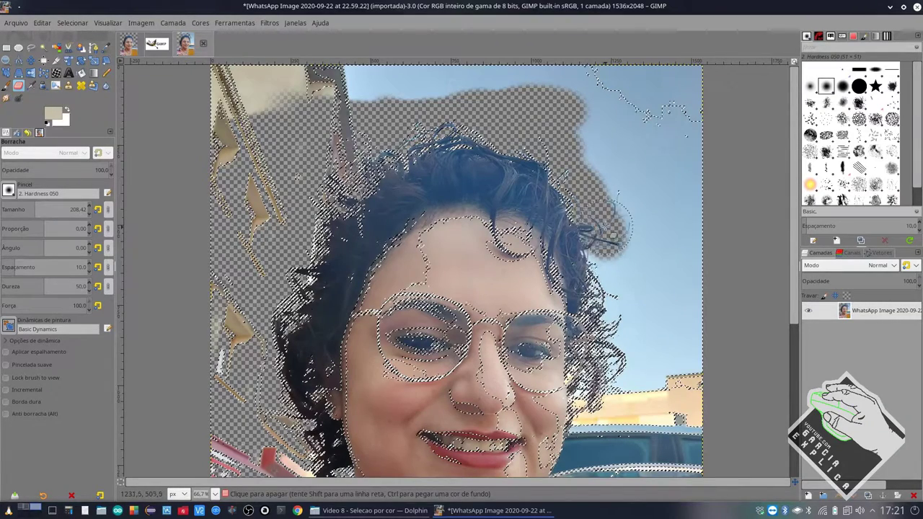
scroll(602, 245, down, 6)
scroll(601, 245, up, 3)
mouse_move(606, 123)
mouse_down()
mouse_move(610, 256)
mouse_move(590, 299)
mouse_move(649, 249)
mouse_move(671, 277)
mouse_move(682, 260)
mouse_move(635, 295)
mouse_move(598, 340)
mouse_move(671, 317)
mouse_move(597, 335)
mouse_up()
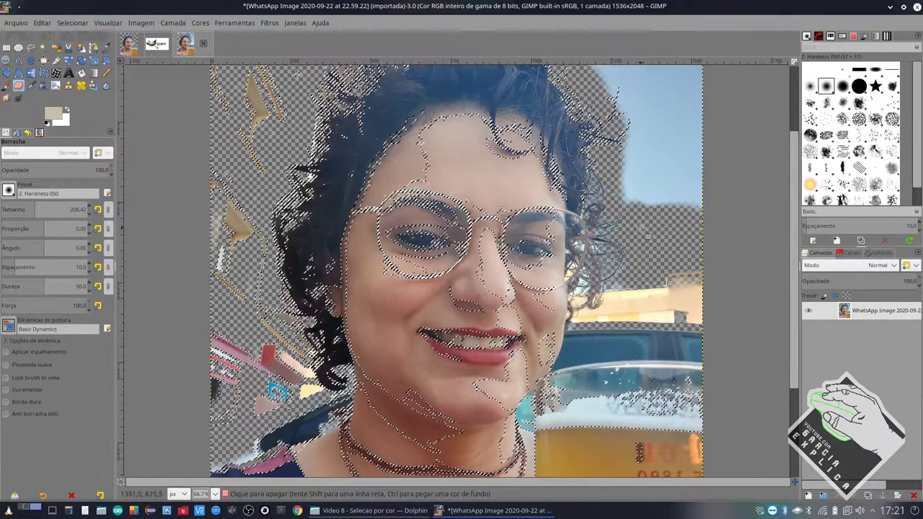
Step: Enlarge the eraser to about 627, clear remaining upper-right sky, then shrink it to 165.73
scroll(638, 282, up, 3)
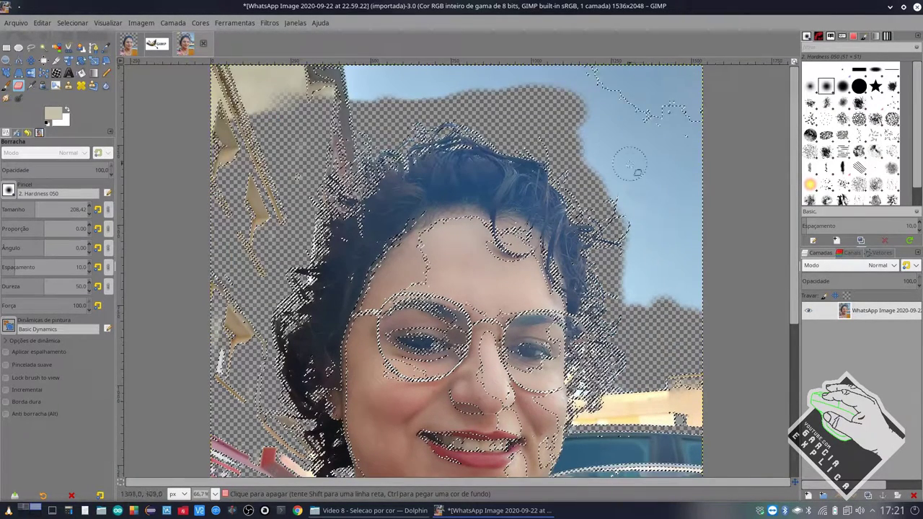
drag(635, 156, 636, 303)
drag(612, 242, 613, 303)
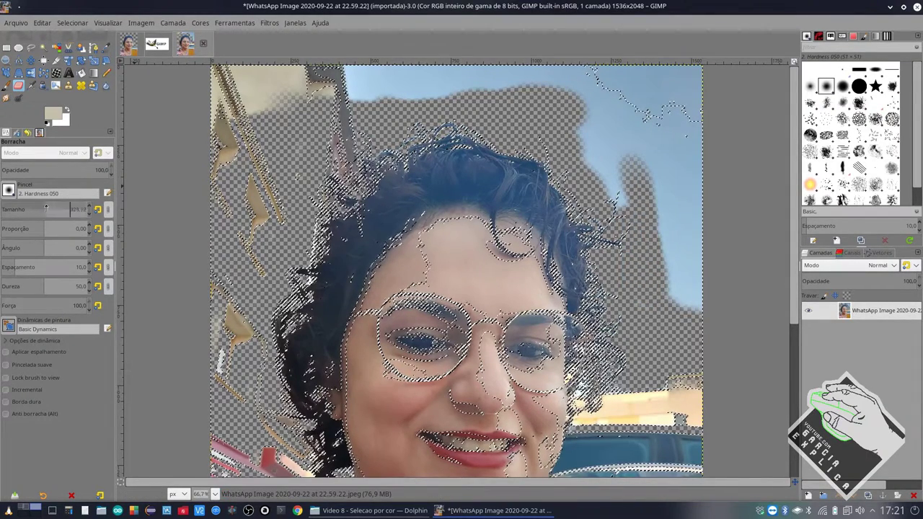
drag(577, 243, 694, 283)
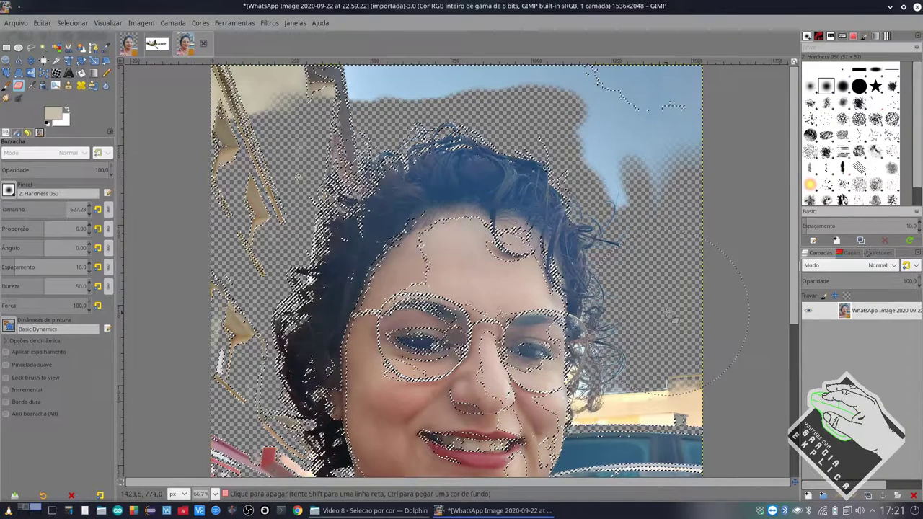
mouse_move(671, 202)
mouse_down()
mouse_move(648, 166)
mouse_move(654, 173)
mouse_move(656, 90)
mouse_move(552, 107)
mouse_move(440, 109)
mouse_move(347, 109)
mouse_move(260, 92)
mouse_up()
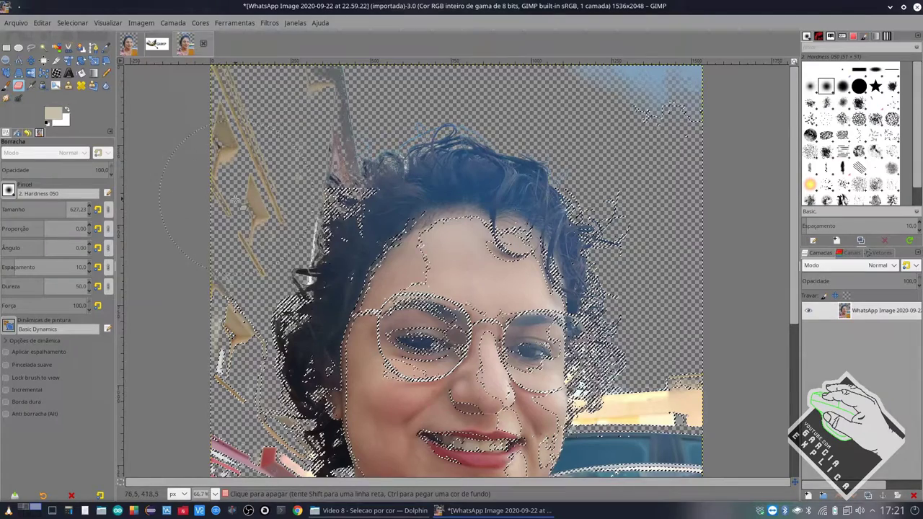
scroll(252, 216, down, 3)
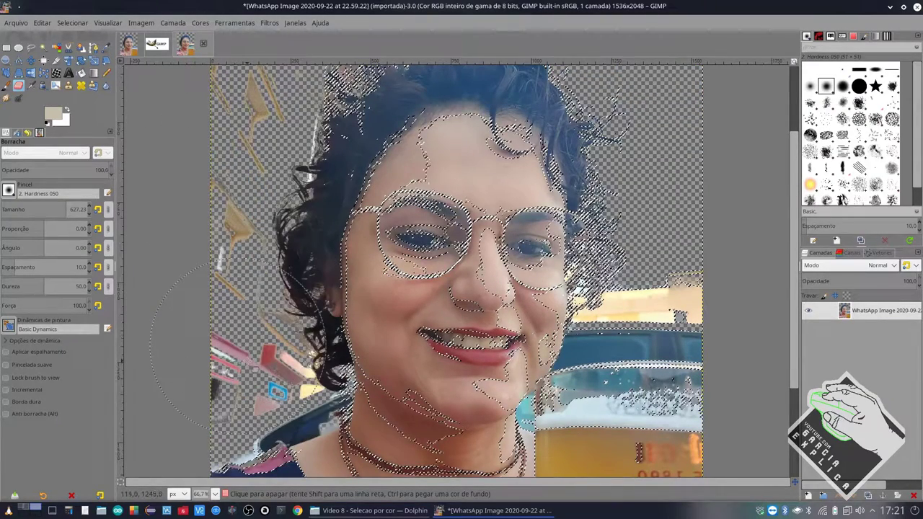
scroll(246, 253, down, 3)
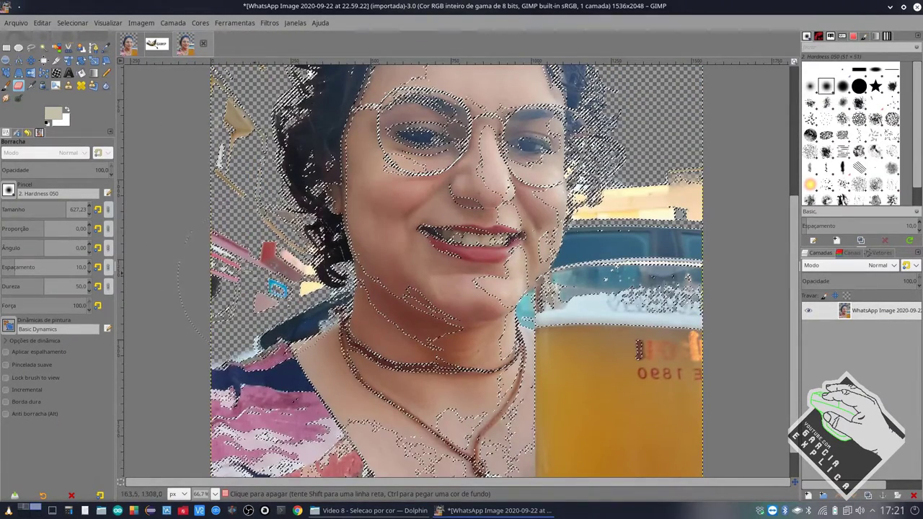
click(25, 210)
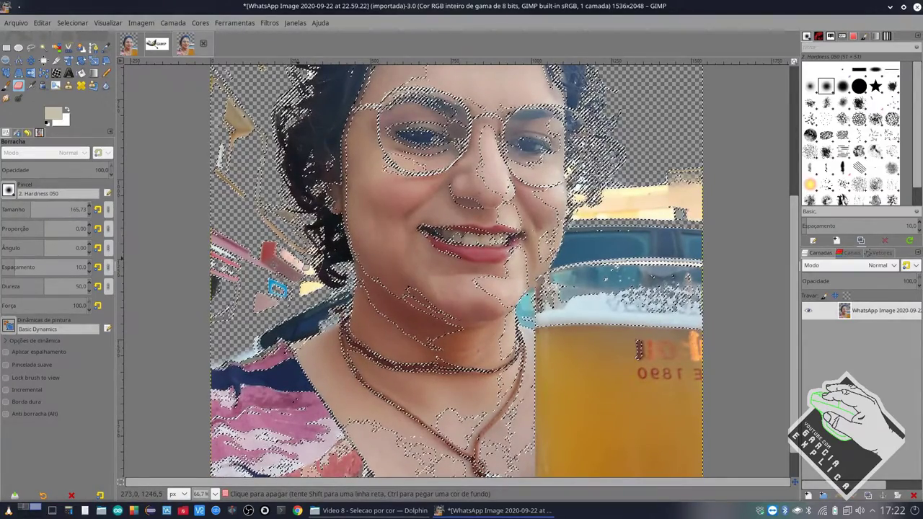
click(68, 48)
key(ctrl+shift+a)
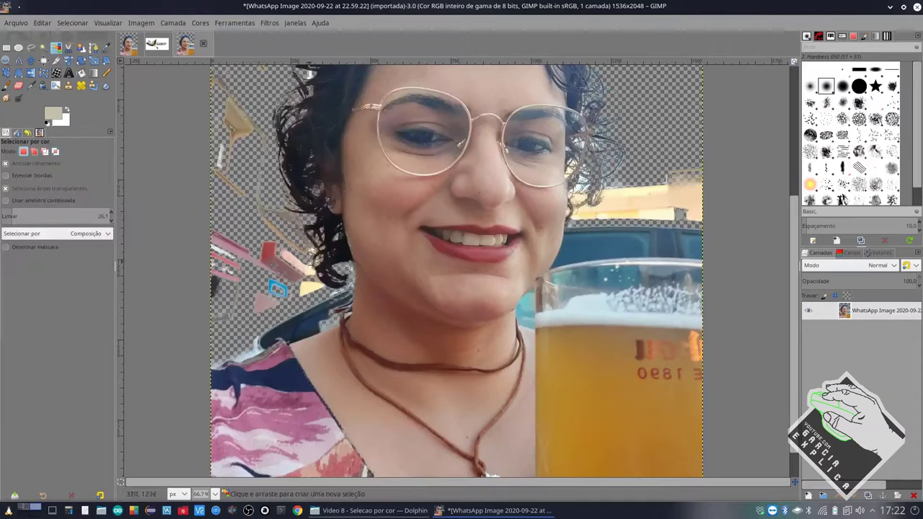
scroll(396, 357, down, 2)
scroll(396, 357, down, 1)
scroll(334, 257, up, 1)
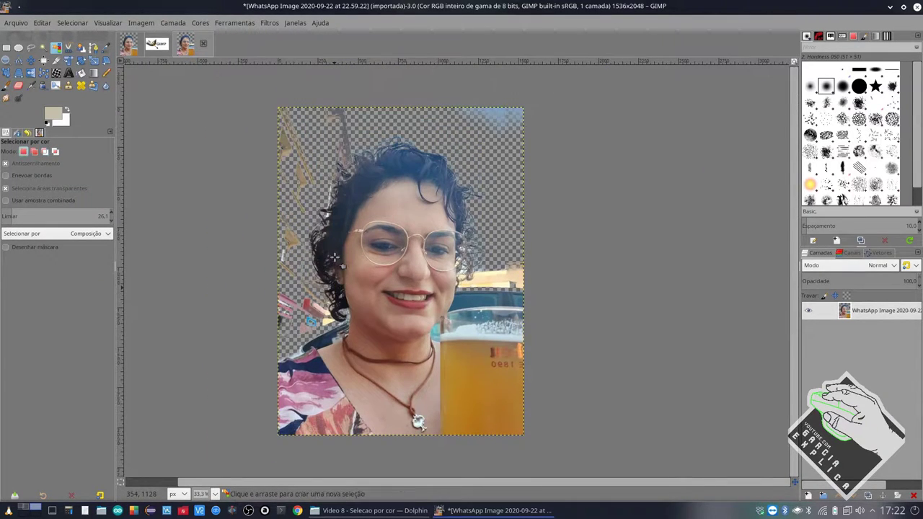
scroll(334, 256, up, 1)
scroll(335, 256, up, 1)
scroll(334, 256, down, 2)
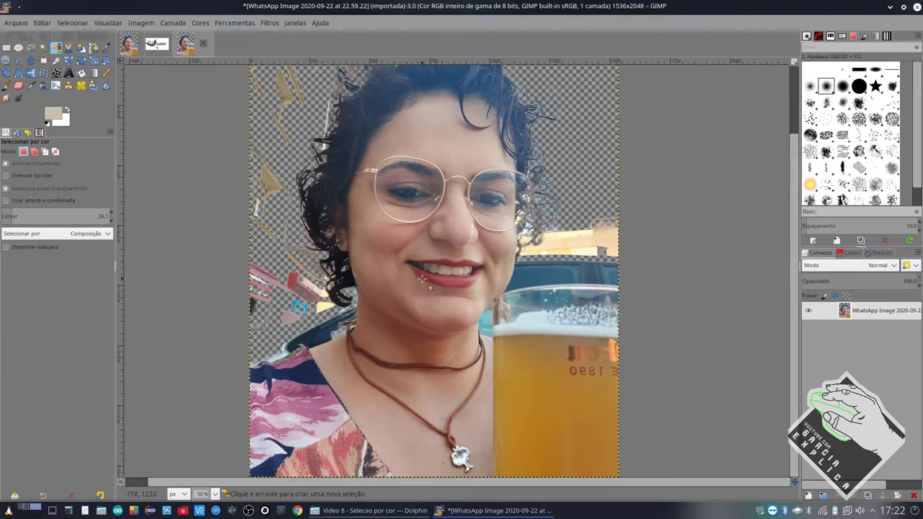
scroll(423, 279, up, 3)
scroll(423, 278, down, 2)
scroll(423, 278, up, 2)
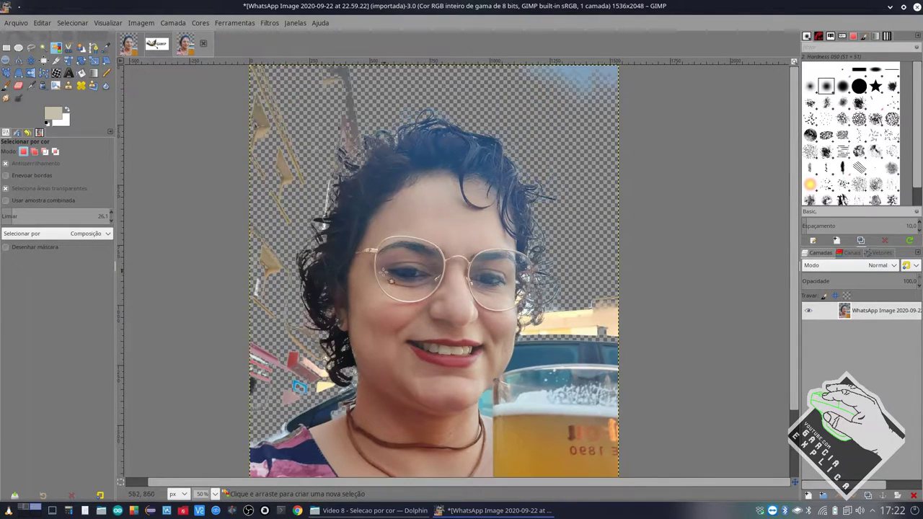
scroll(361, 270, up, 2)
scroll(314, 262, up, 3)
scroll(314, 262, down, 3)
scroll(396, 299, down, 3)
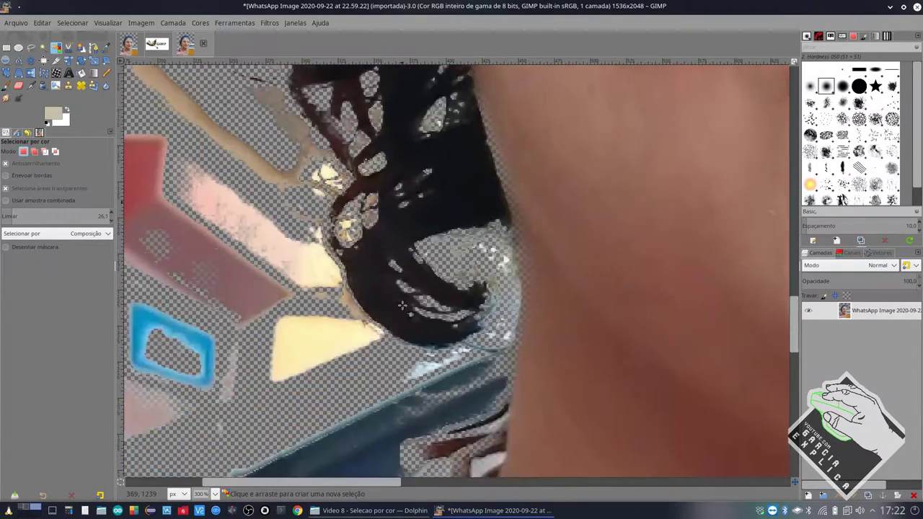
scroll(402, 297, down, 3)
scroll(402, 296, down, 3)
scroll(402, 297, up, 3)
scroll(393, 292, up, 3)
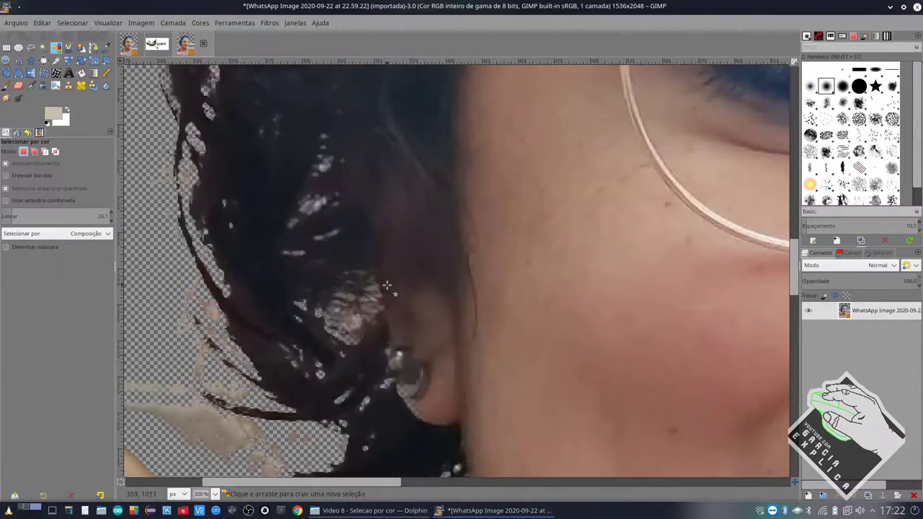
scroll(386, 283, up, 3)
scroll(319, 270, up, 3)
scroll(307, 271, up, 3)
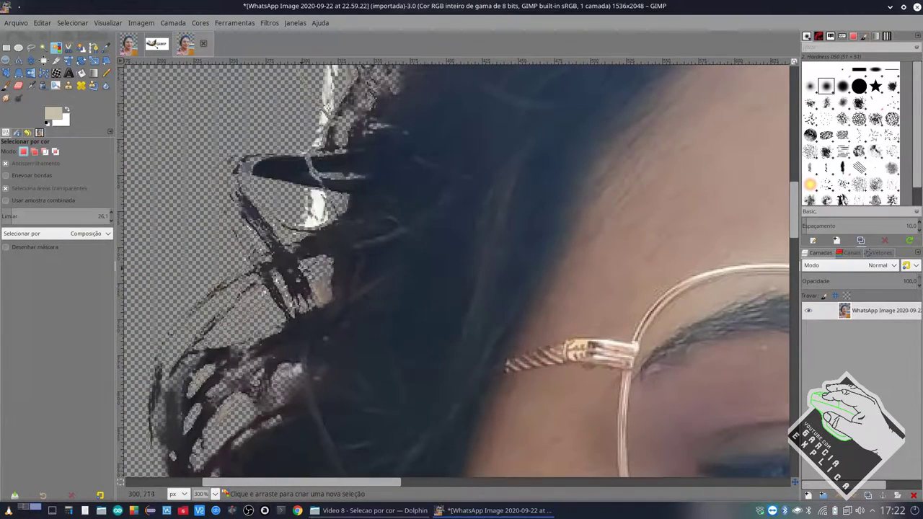
scroll(245, 267, up, 3)
scroll(245, 267, down, 3)
scroll(245, 267, up, 3)
scroll(419, 241, up, 3)
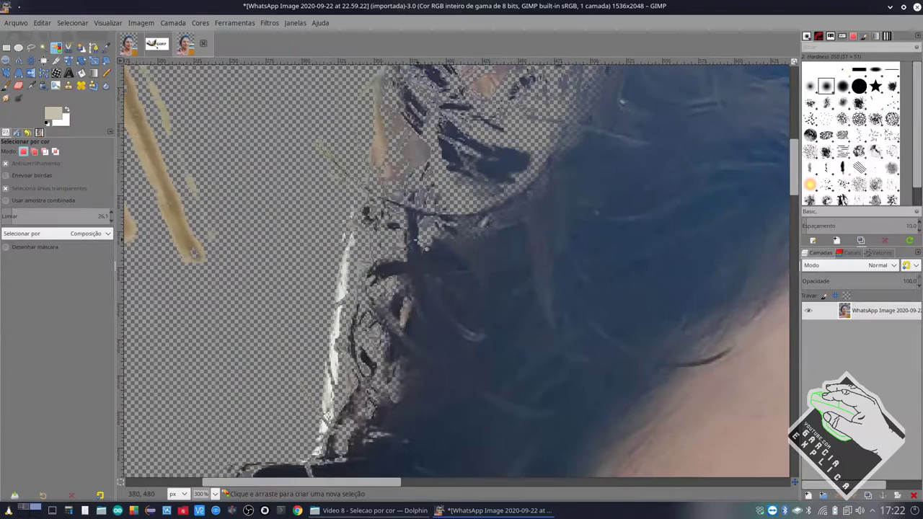
scroll(418, 241, down, 1)
scroll(415, 240, down, 1)
scroll(411, 239, down, 1)
scroll(406, 238, down, 1)
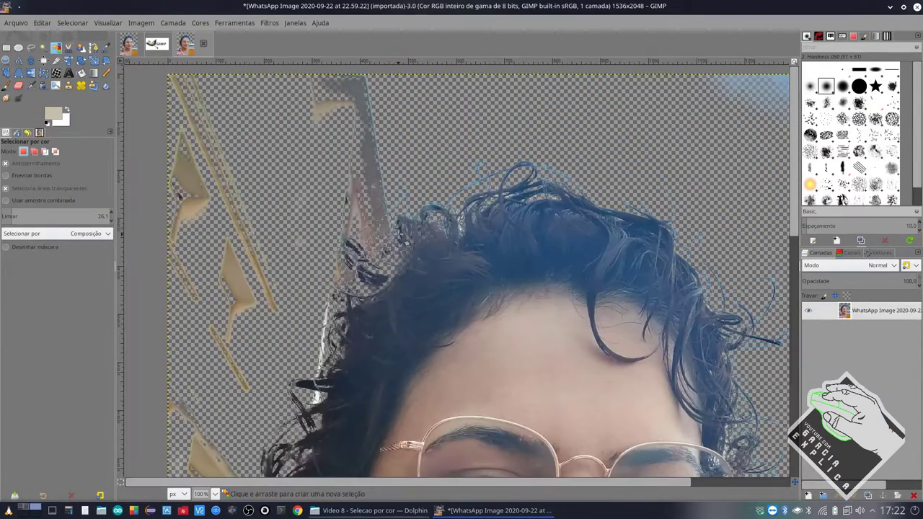
scroll(398, 234, right, 3)
scroll(603, 252, down, 5)
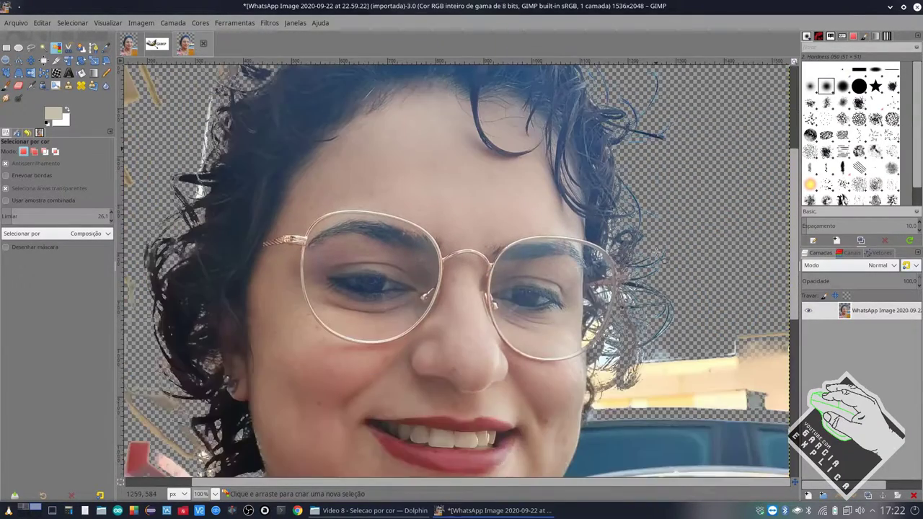
ctrl+scroll(635, 245, up, 1)
ctrl+scroll(642, 244, up, 1)
scroll(650, 240, down, 5)
scroll(650, 240, right, 3)
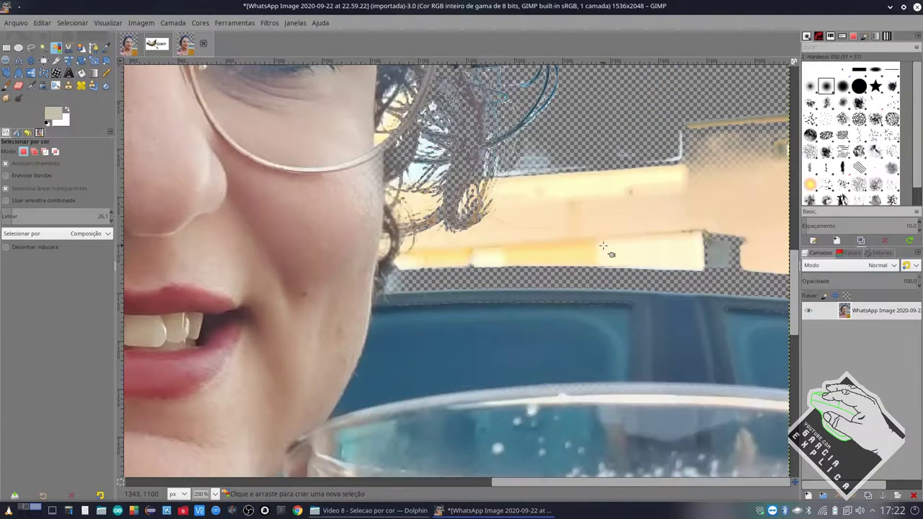
ctrl+scroll(542, 240, down, 2)
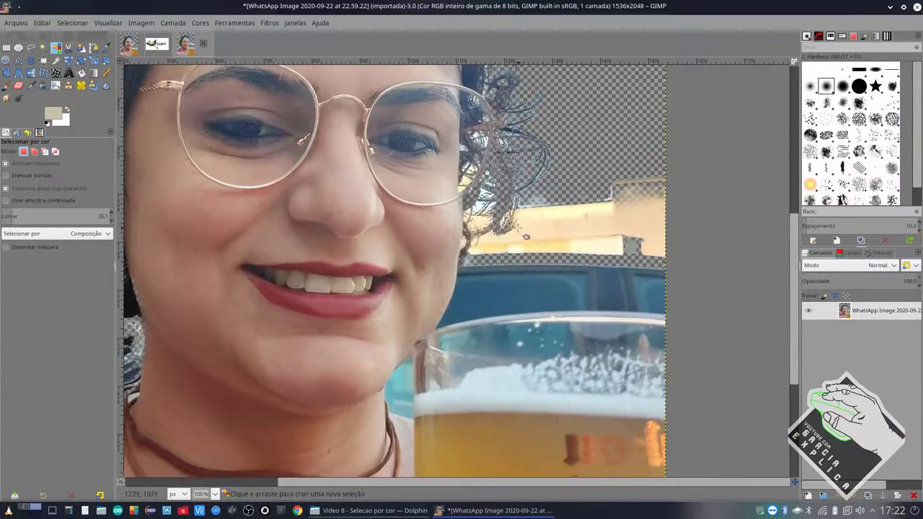
ctrl+scroll(518, 226, up, 1)
ctrl+scroll(512, 230, up, 1)
ctrl+scroll(498, 232, up, 1)
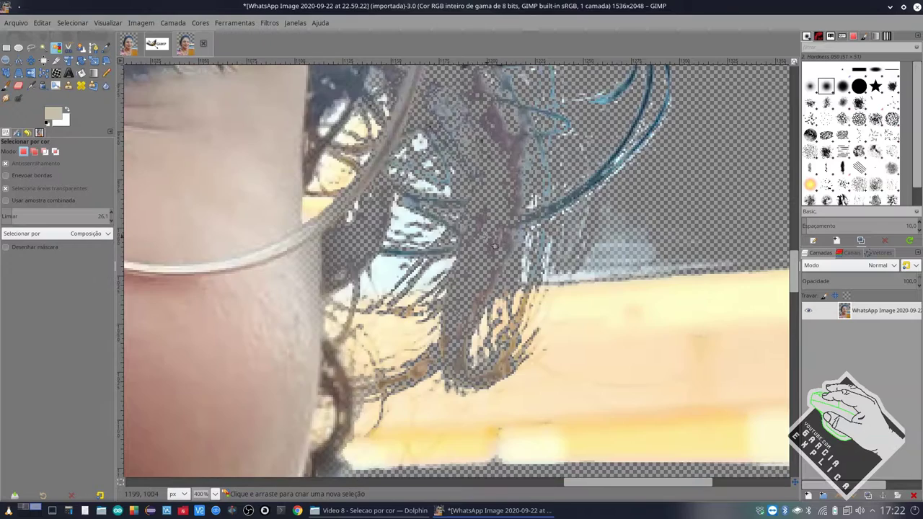
ctrl+scroll(485, 237, up, 1)
scroll(476, 216, down, 3)
scroll(477, 209, down, 3)
ctrl+scroll(433, 180, down, 2)
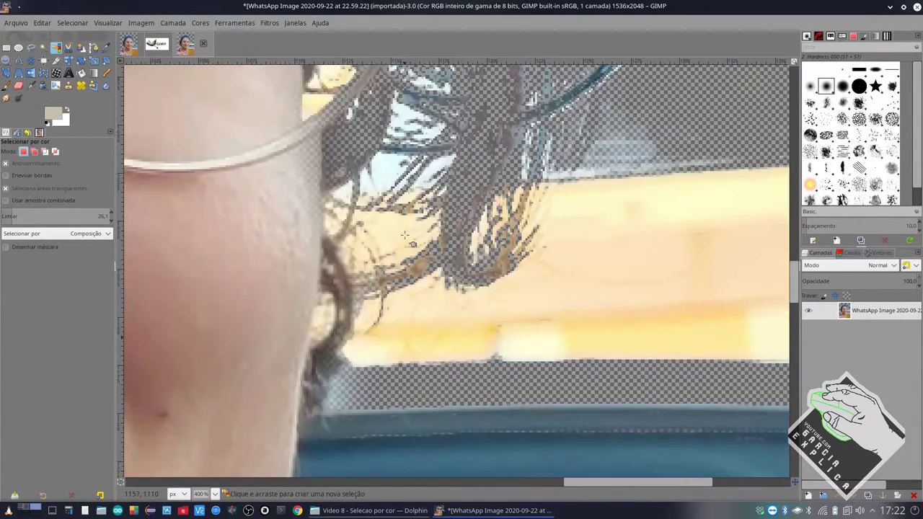
ctrl+scroll(376, 209, down, 1)
ctrl+scroll(332, 227, down, 1)
scroll(302, 242, down, 3)
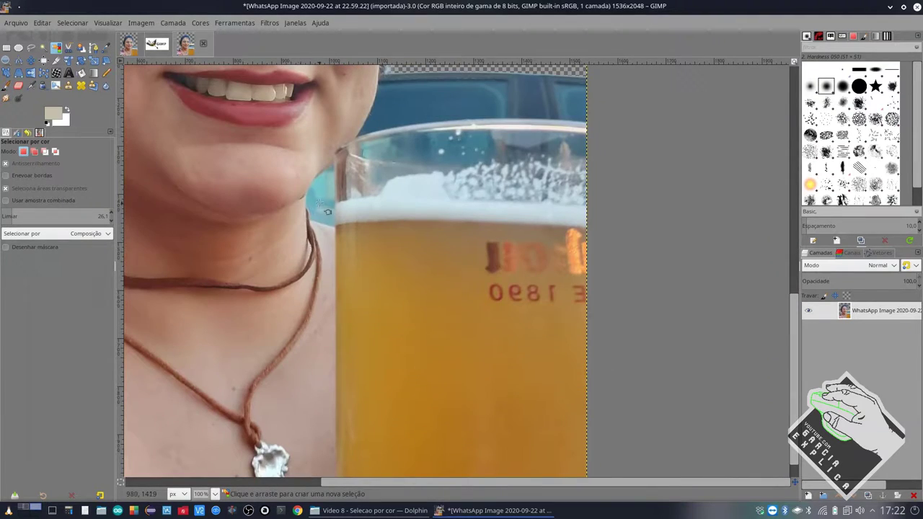
scroll(365, 221, up, 3)
scroll(365, 221, up, 3)
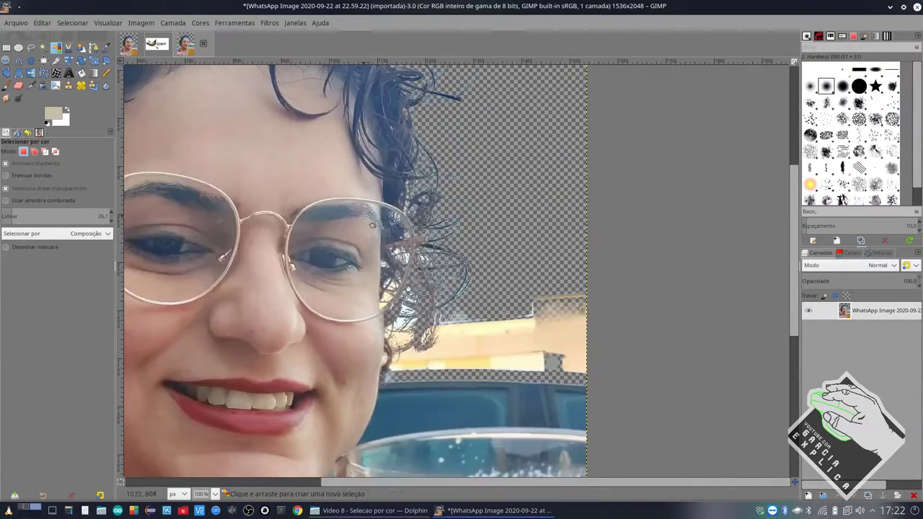
ctrl+scroll(365, 220, down, 3)
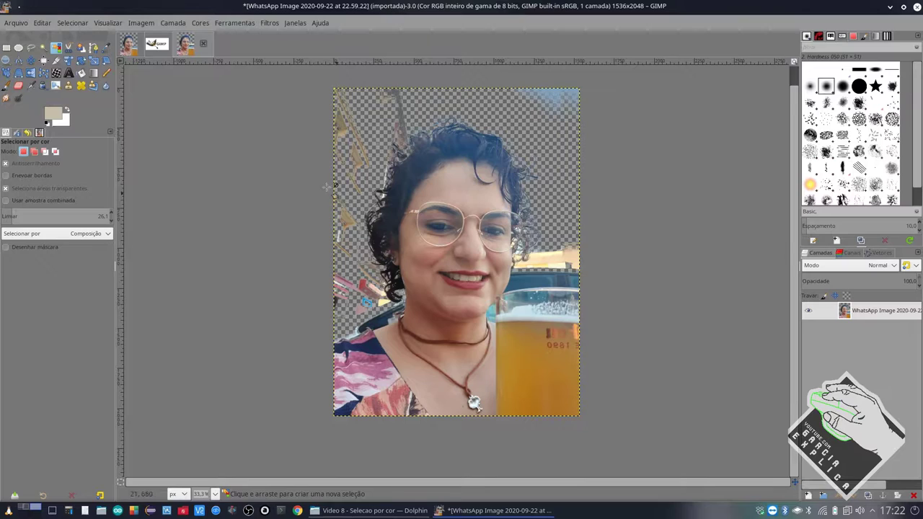
Step: Delete a rectangular strip along the upper-left edge and deselect
key(r)
drag(368, 92, 315, 316)
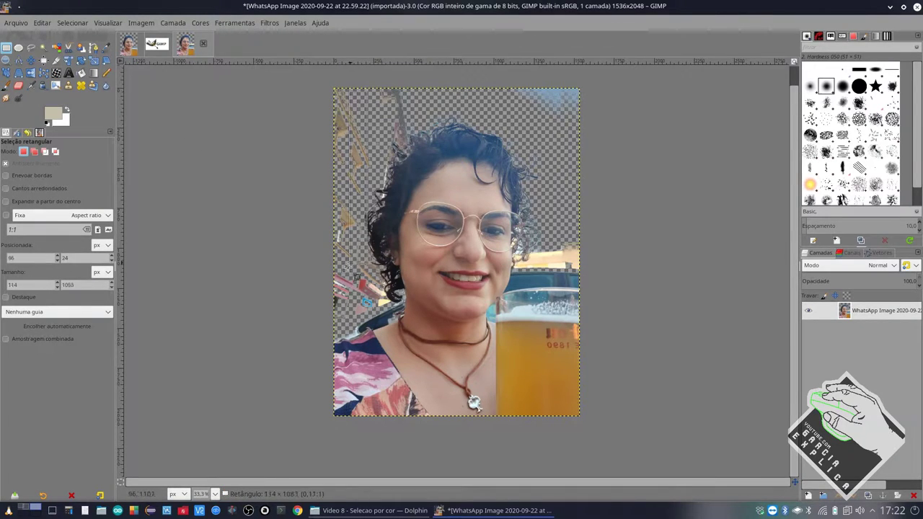
key(Delete)
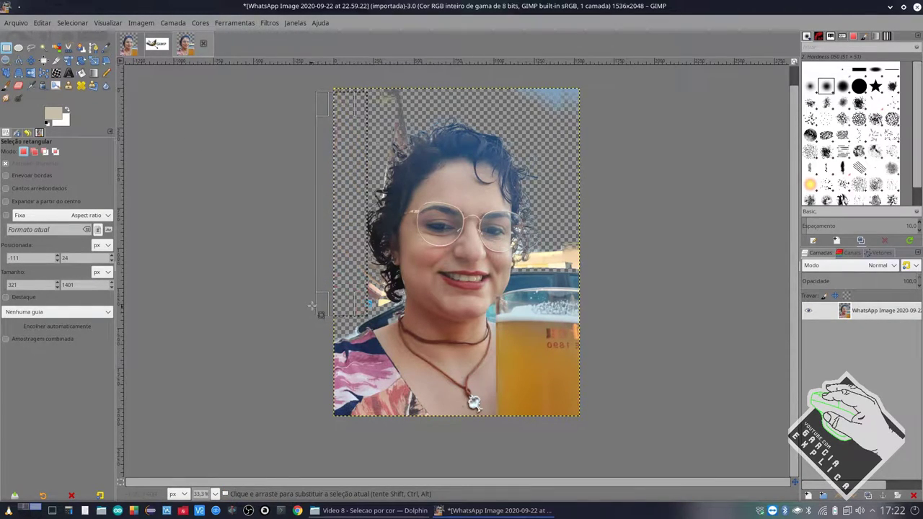
click(313, 171)
Step: Delete the blue sky band along the top edge and deselect
drag(332, 83, 597, 115)
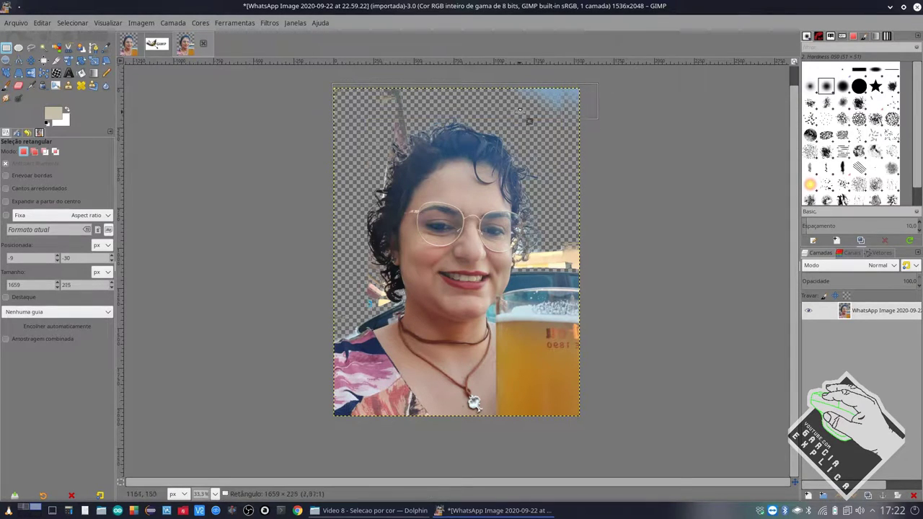
key(Delete)
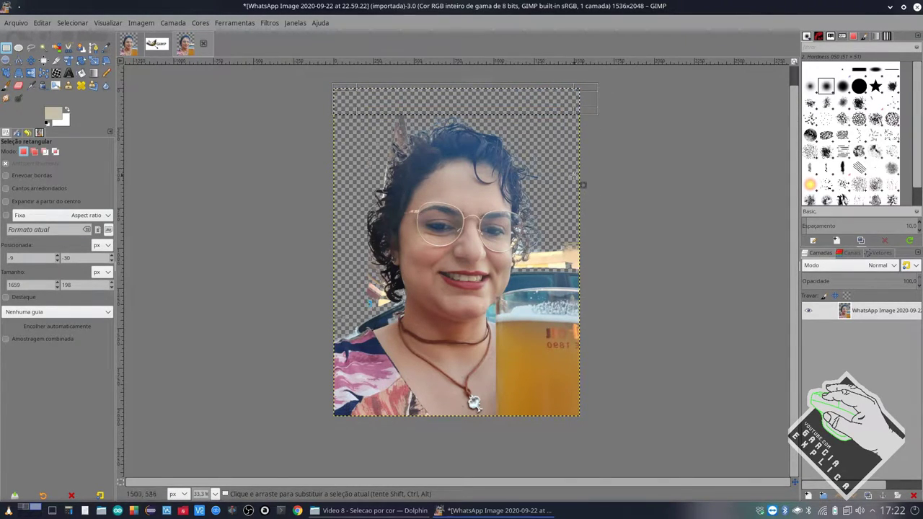
click(617, 154)
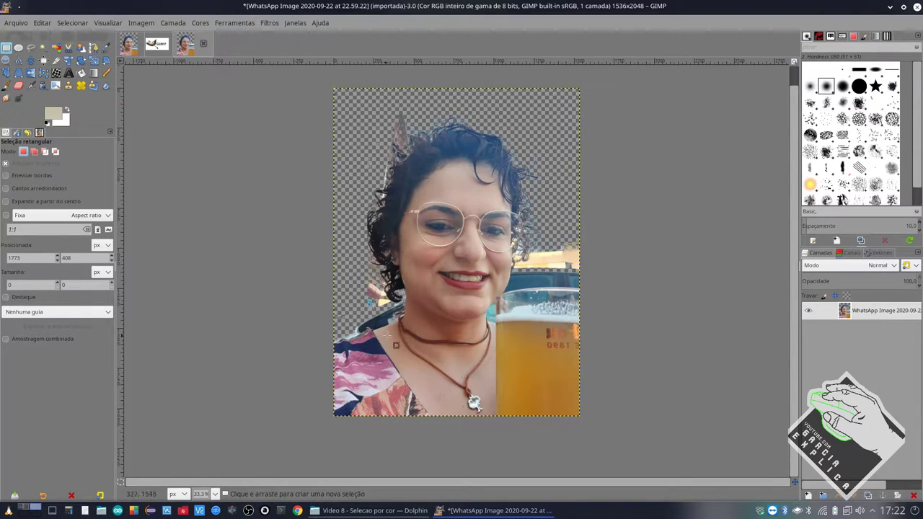
Step: Close the GIMP-logo image without saving and return to the other selfie version
click(134, 47)
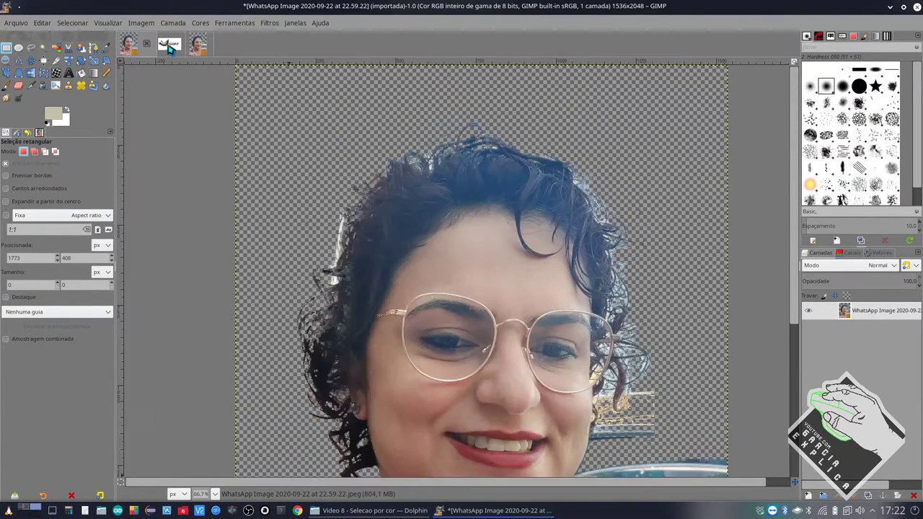
click(171, 48)
click(175, 46)
click(470, 324)
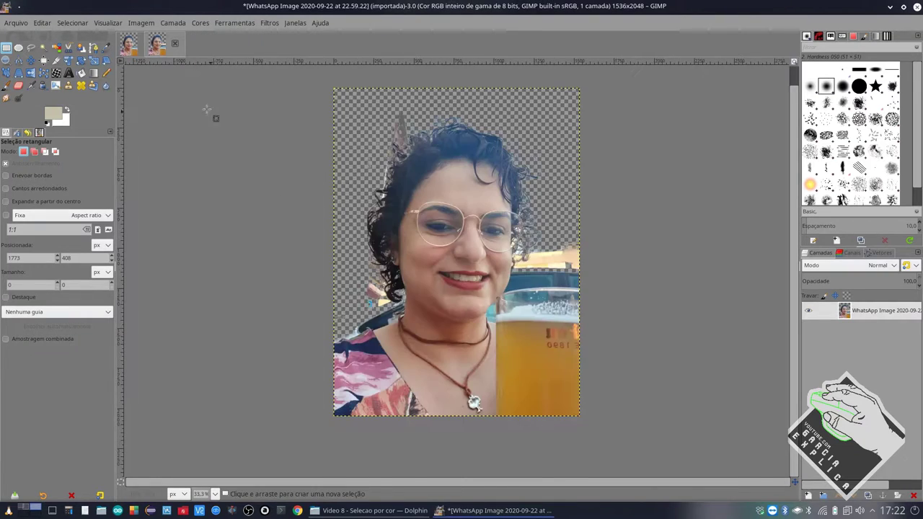
click(134, 50)
Step: Flip between the two selfie versions to compare their erased backgrounds
scroll(447, 250, down, 3)
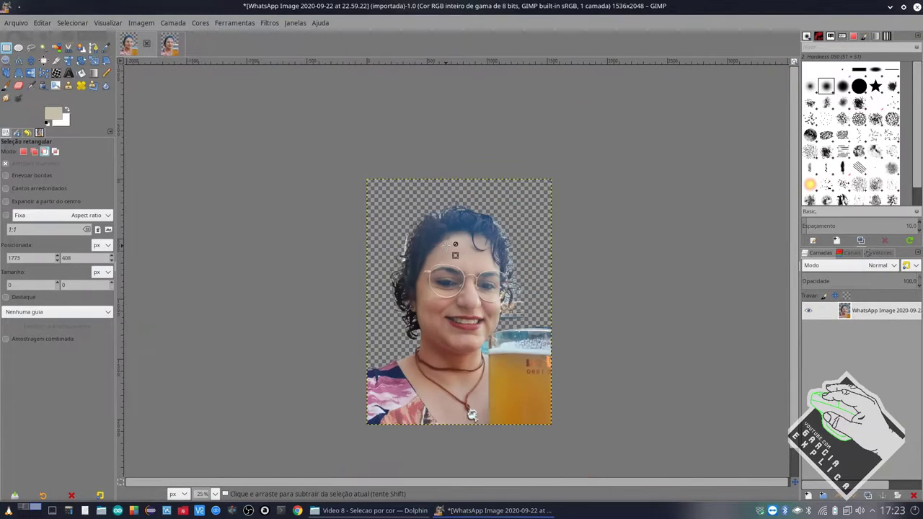
scroll(443, 237, up, 2)
scroll(443, 236, up, 1)
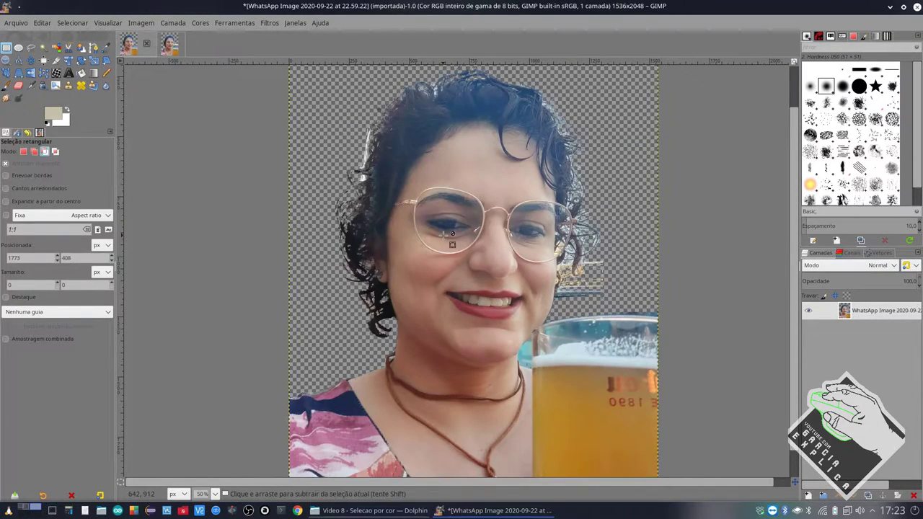
scroll(416, 210, down, 2)
click(171, 46)
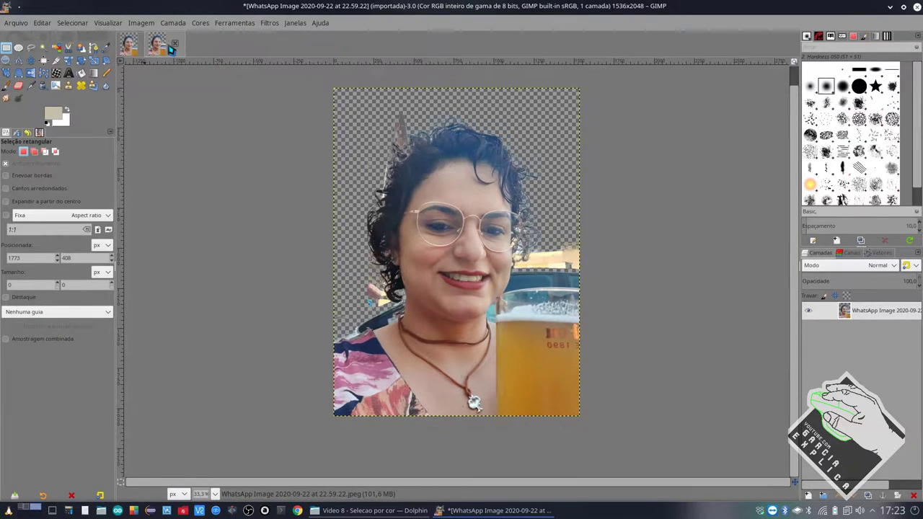
click(131, 47)
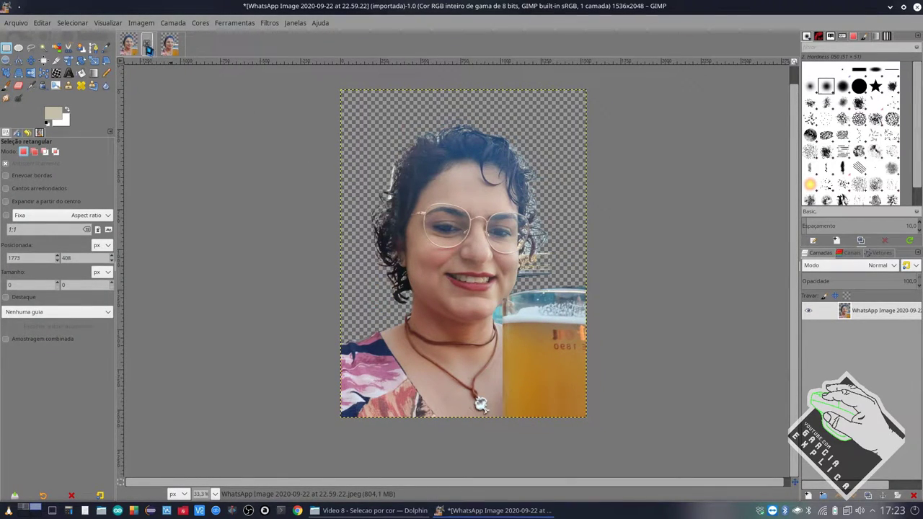
click(168, 48)
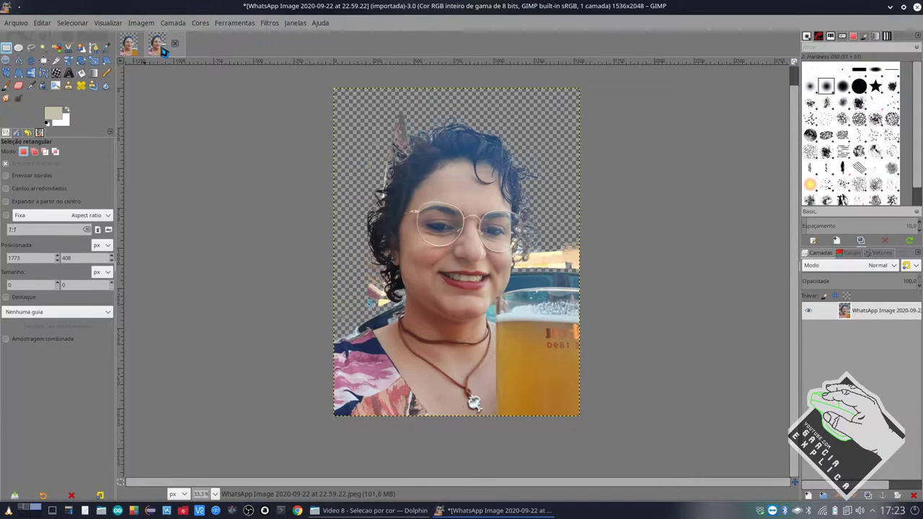
Step: Settle on the first selfie version and set the Select by Color threshold to 23.8
click(131, 48)
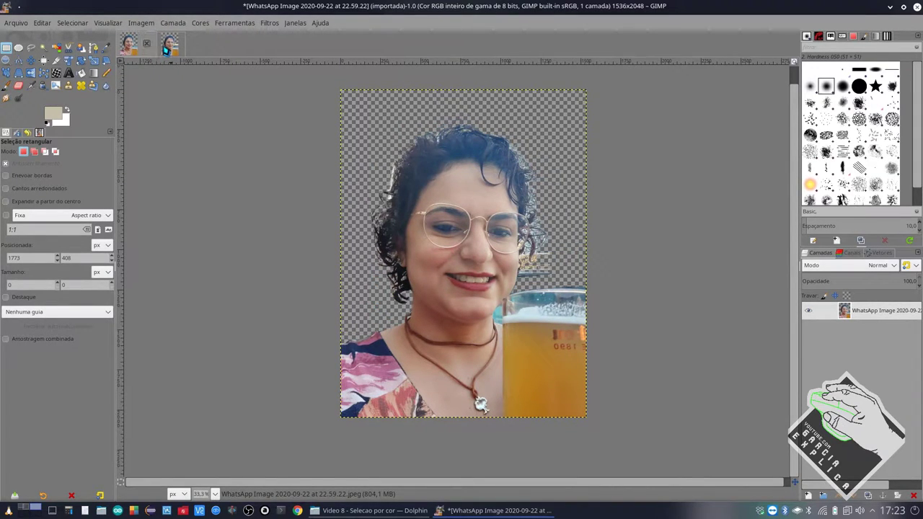
click(166, 48)
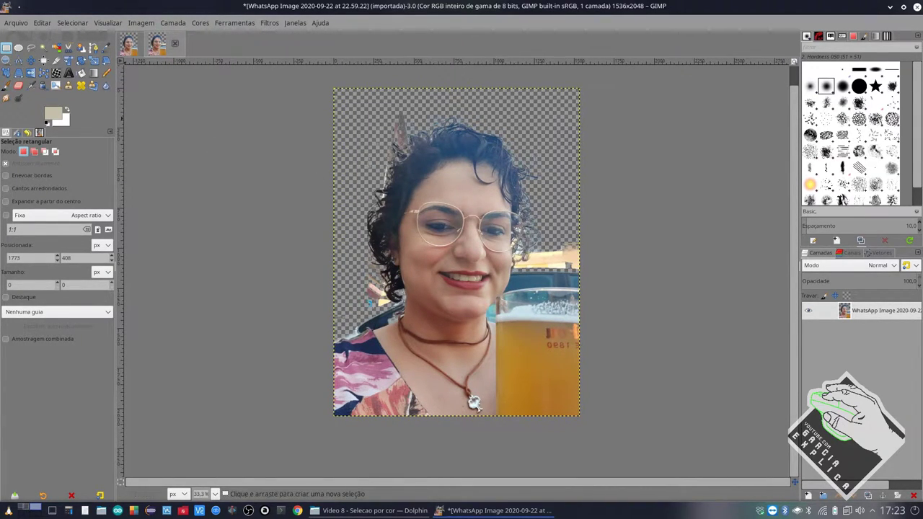
click(131, 48)
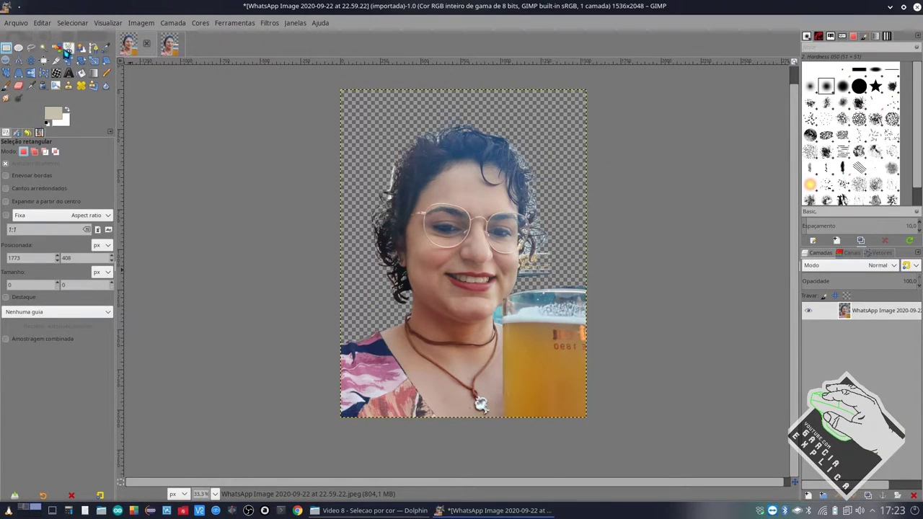
click(67, 49)
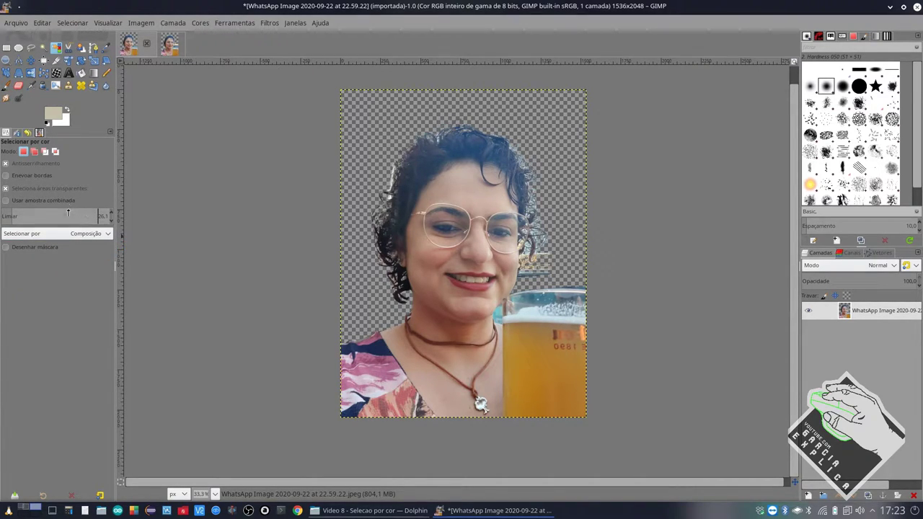
drag(69, 213, 13, 211)
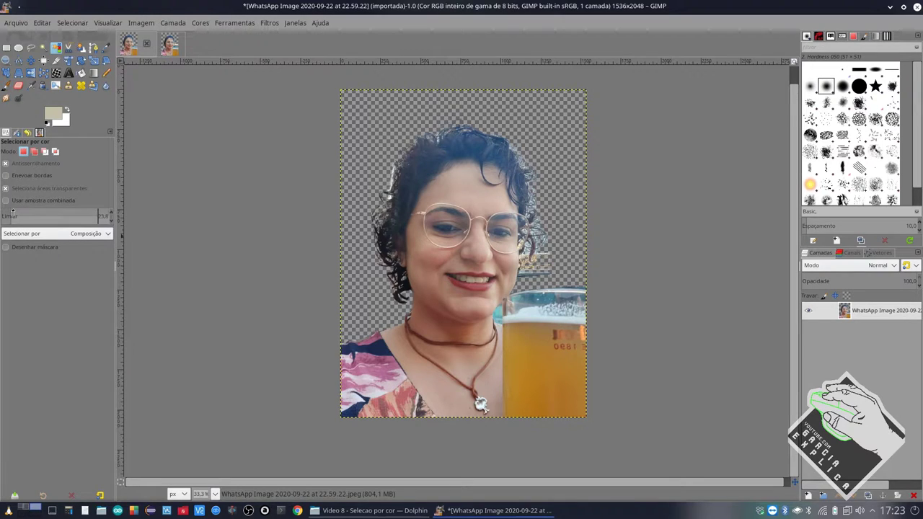